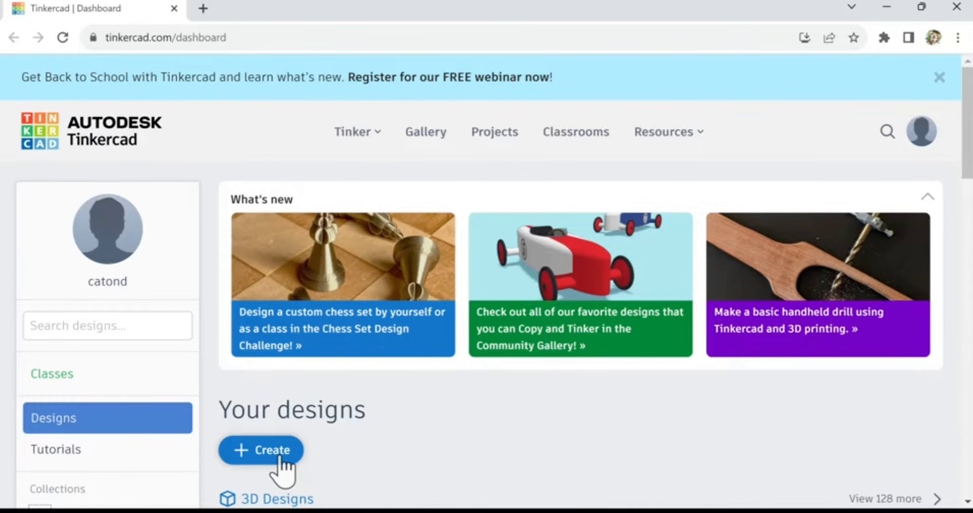
- Create a new 3D design and place a sphere on the workplane
{"action": "left_click", "coordinate": [248, 458]}
{"action": "scroll", "coordinate": [285, 481], "scroll_direction": "down", "scroll_amount": 3}
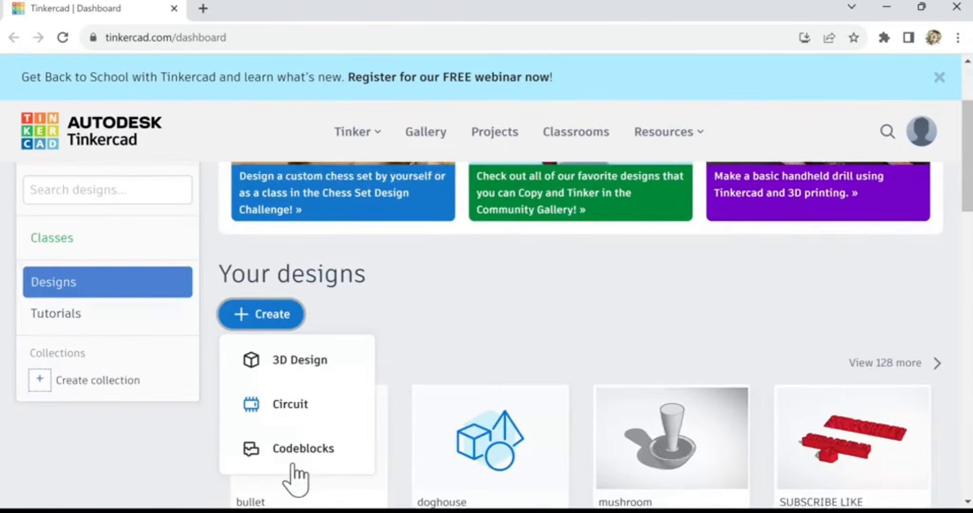
{"action": "left_click", "coordinate": [308, 343]}
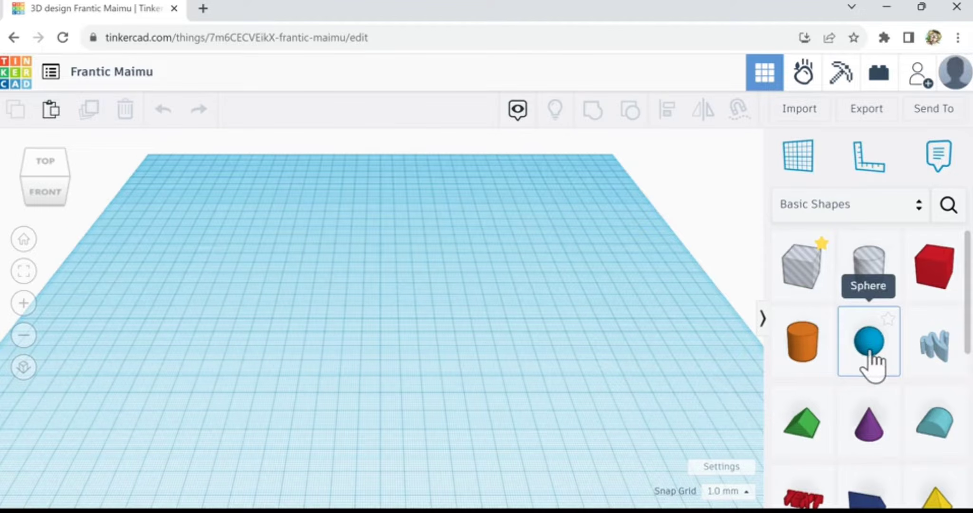
{"action": "left_click_drag", "start_coordinate": [871, 363], "coordinate": [368, 298]}
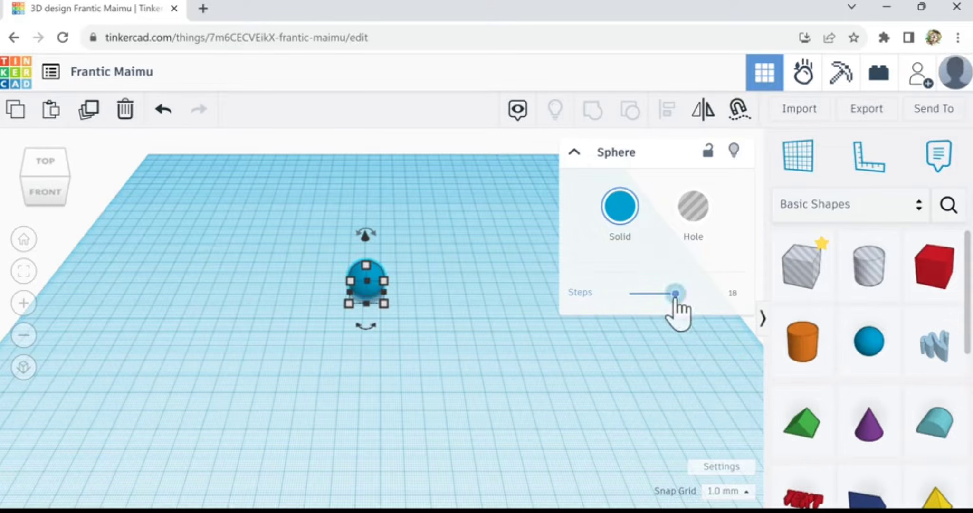
- Reduce the sphere's steps to 3 and examine its faceted surface up close
{"action": "left_click_drag", "start_coordinate": [675, 295], "coordinate": [381, 275]}
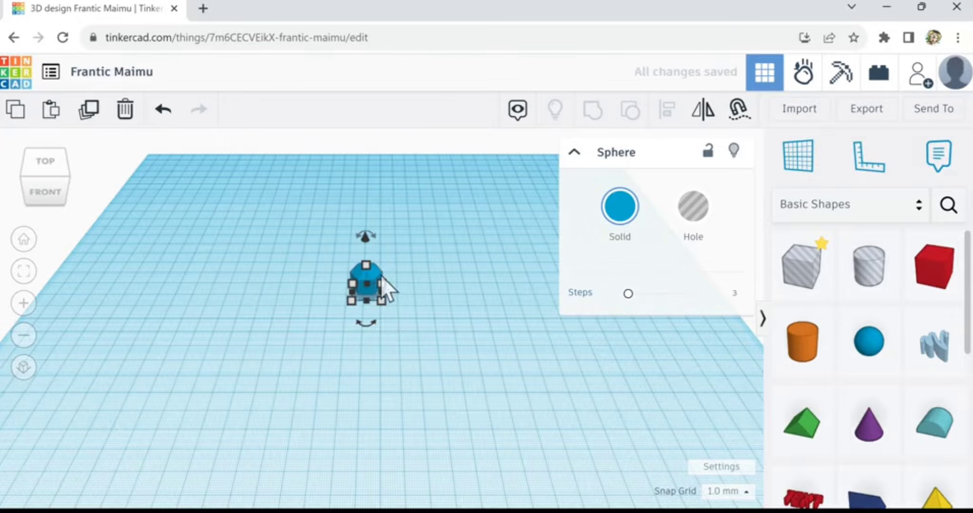
{"action": "scroll", "coordinate": [381, 293], "scroll_direction": "up", "scroll_amount": 10}
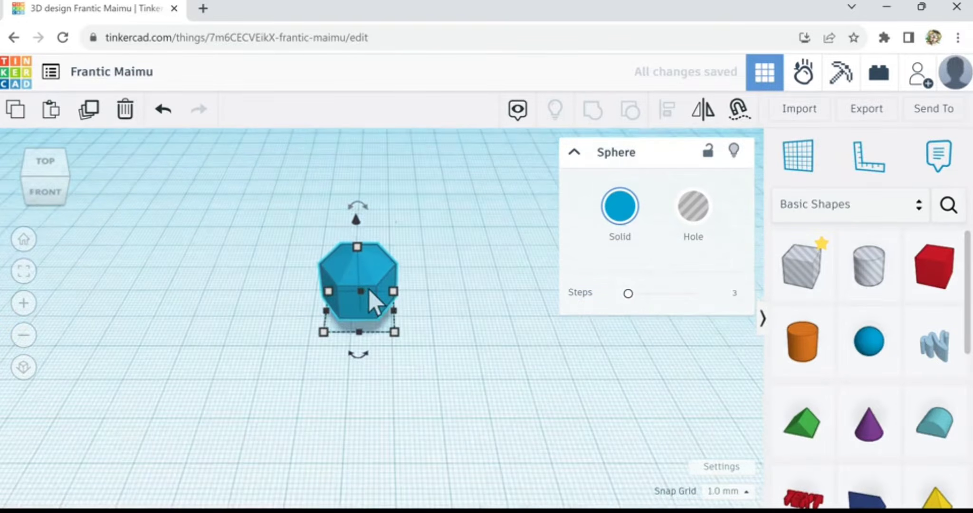
{"action": "scroll", "coordinate": [369, 290], "scroll_direction": "up", "scroll_amount": 4}
{"action": "scroll", "coordinate": [368, 289], "scroll_direction": "down", "scroll_amount": 2}
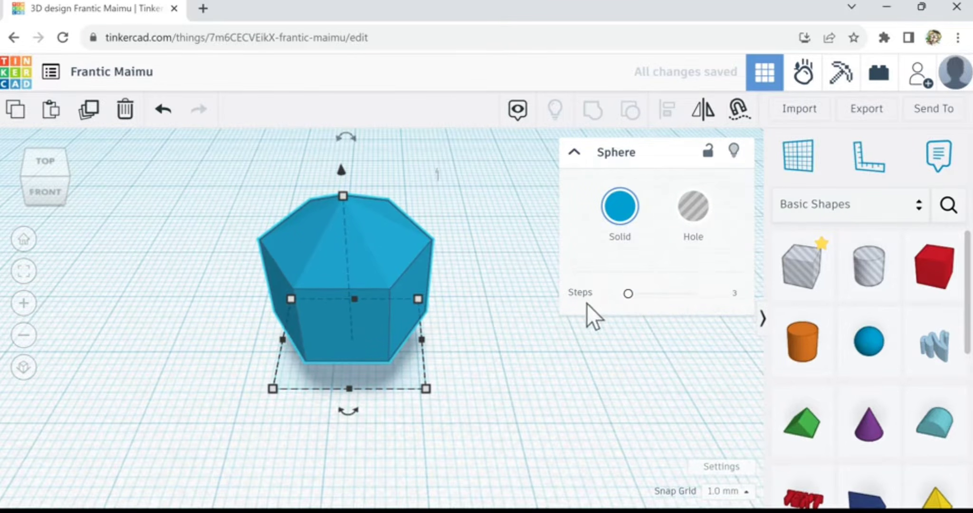
- Set the sphere's steps to 24 and deselect it
{"action": "left_click", "coordinate": [628, 294]}
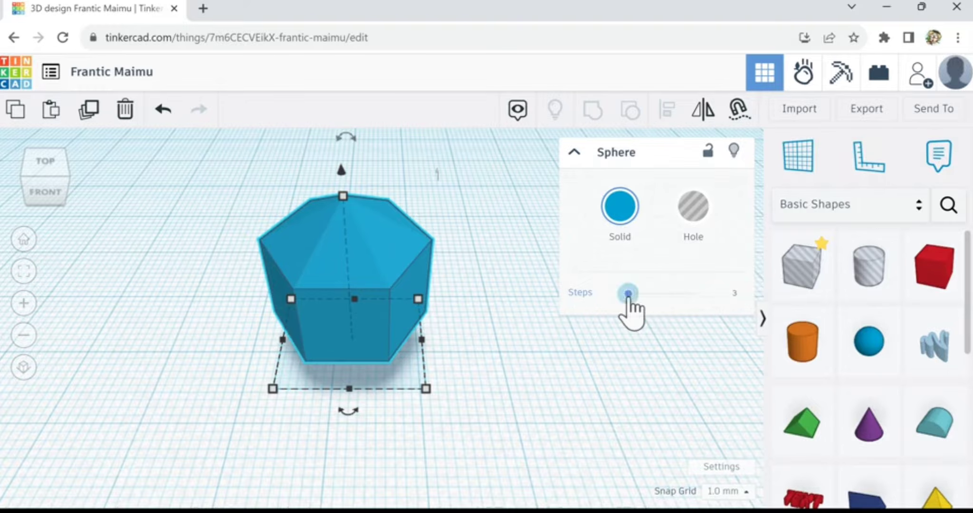
{"action": "left_click_drag", "start_coordinate": [628, 296], "coordinate": [468, 402]}
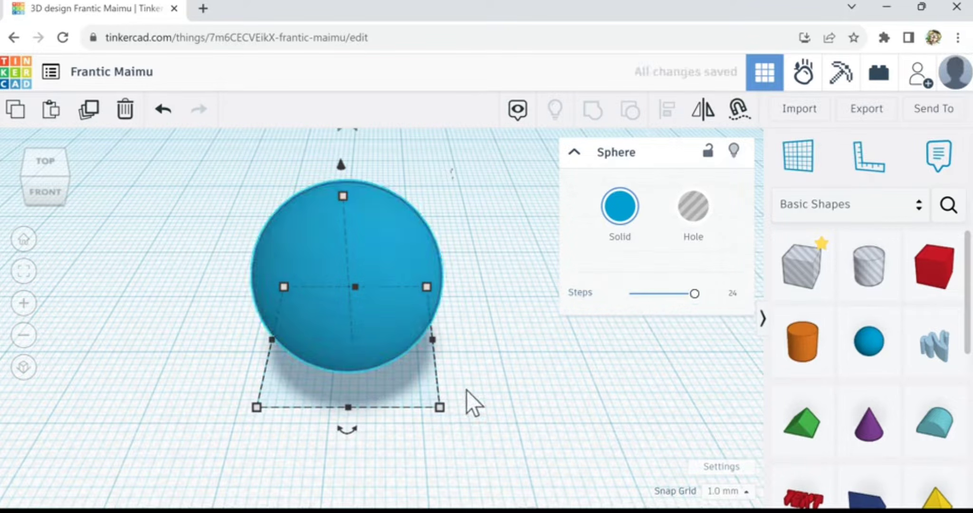
{"action": "left_click", "coordinate": [473, 385]}
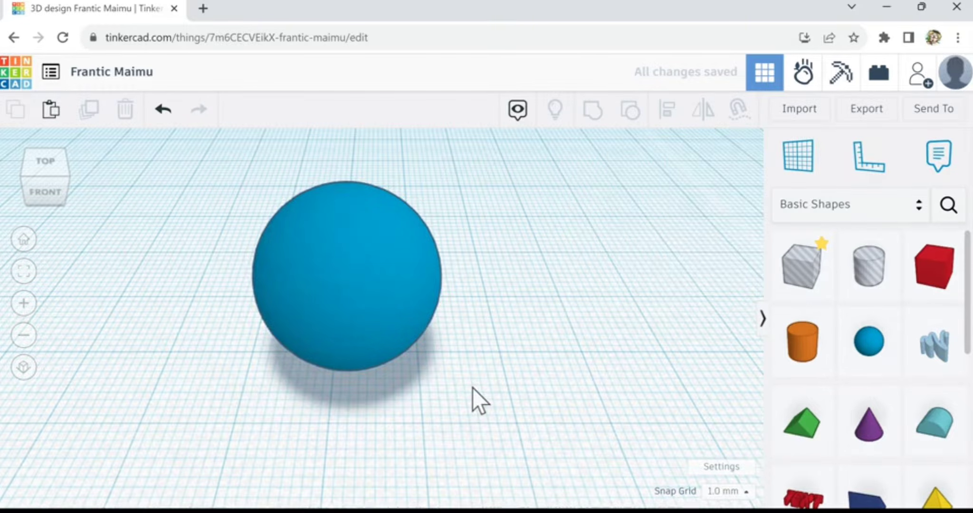
- Scale the sphere proportionally to about 54 mm and move it to the middle of the workplane
{"action": "scroll", "coordinate": [473, 388], "scroll_direction": "down", "scroll_amount": 5}
{"action": "left_click", "coordinate": [437, 360]}
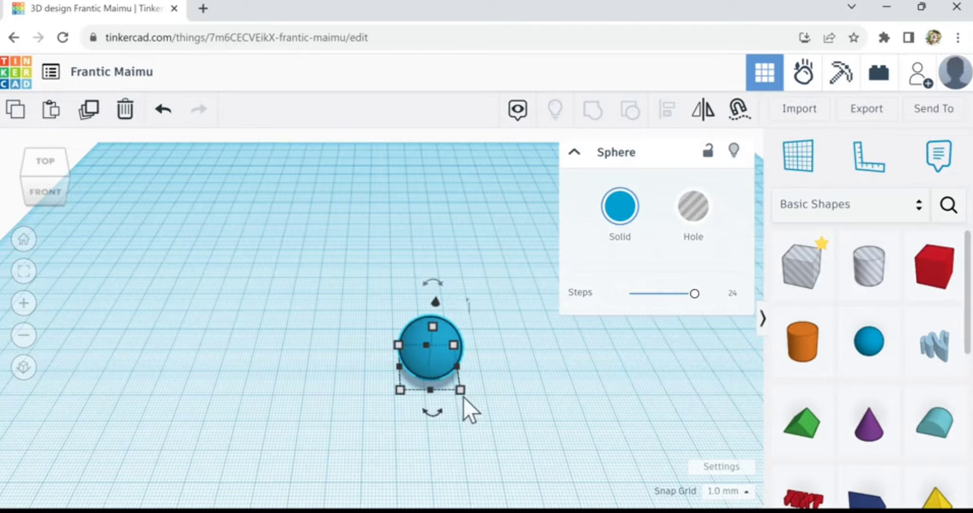
{"action": "left_click_drag", "start_coordinate": [464, 397], "coordinate": [598, 473]}
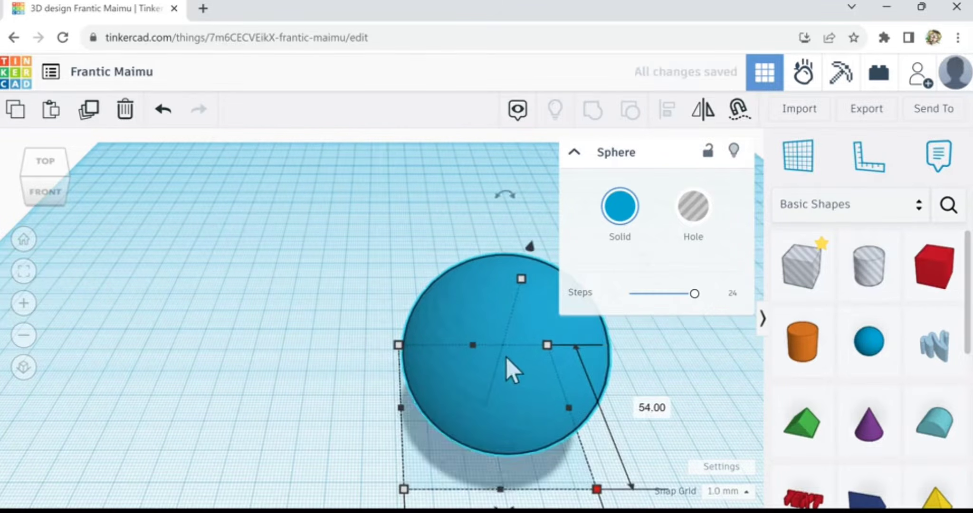
{"action": "left_click_drag", "start_coordinate": [506, 358], "coordinate": [307, 263]}
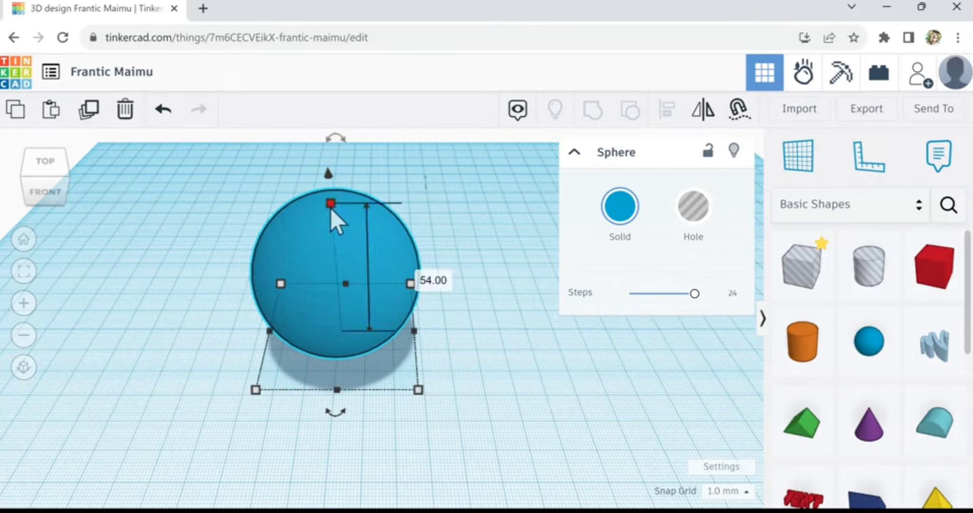
- Flatten the sphere vertically into an ellipsoid and lower it in small increments so it sinks below the workplane
{"action": "left_click_drag", "start_coordinate": [331, 212], "coordinate": [326, 267]}
{"action": "right_click_drag", "start_coordinate": [534, 447], "coordinate": [537, 404]}
{"action": "key", "text": "ctrl+Down"}
{"action": "key", "text": "ctrl+Down"}
{"action": "key", "text": "ctrl+Down"}
{"action": "key", "text": "ctrl+Down"}
{"action": "key", "text": "ctrl+Down"}
{"action": "key", "text": "ctrl+Down"}
{"action": "key", "text": "ctrl+Down"}
{"action": "key", "text": "ctrl+Down"}
{"action": "key", "text": "ctrl+Down"}
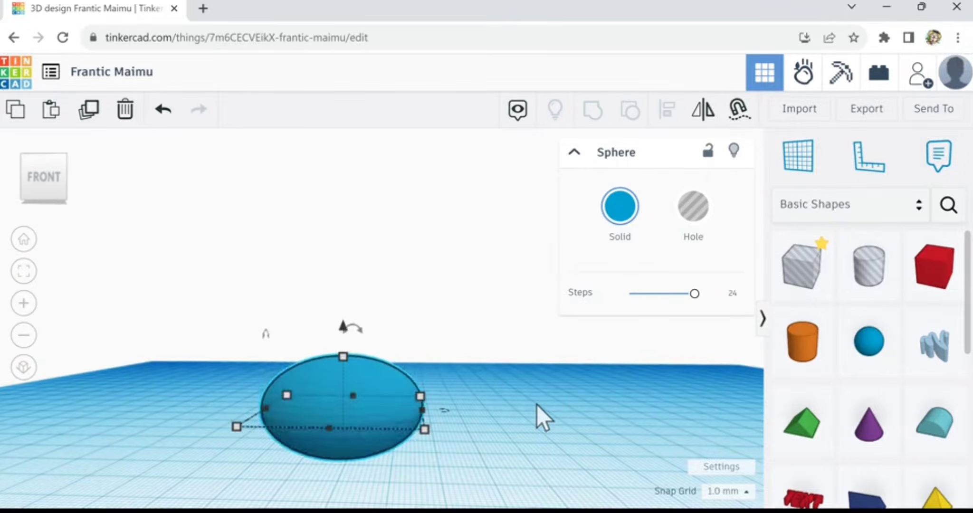
- Raise the ellipsoid a few increments so that only its underside lies below the workplane
{"action": "key", "text": "ctrl+Up"}
{"action": "key", "text": "ctrl+Up"}
{"action": "key", "text": "ctrl+Up"}
{"action": "key", "text": "ctrl+Up"}
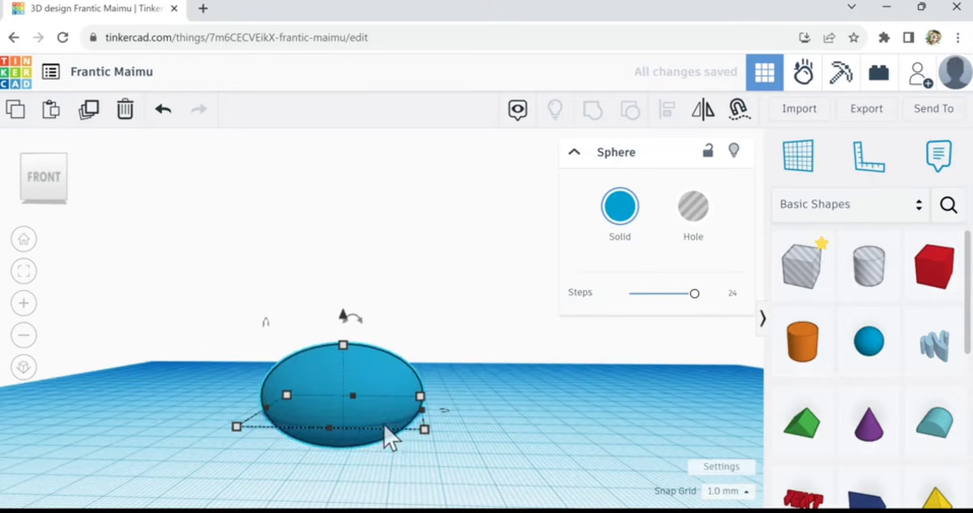
{"action": "scroll", "coordinate": [359, 443], "scroll_direction": "up", "scroll_amount": 1}
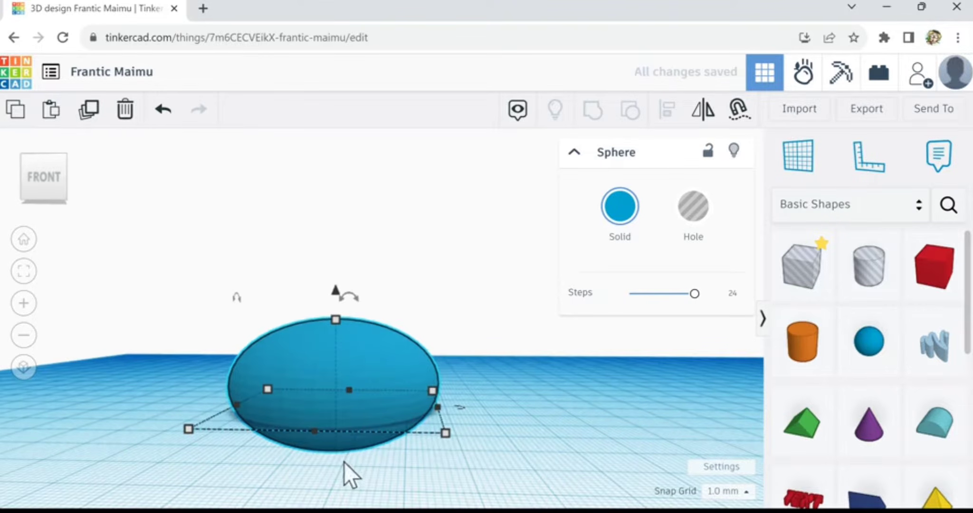
{"action": "mouse_move", "coordinate": [343, 463]}
{"action": "right_mouse_down"}
{"action": "mouse_move", "coordinate": [371, 450]}
{"action": "mouse_move", "coordinate": [360, 469]}
{"action": "right_mouse_up"}
{"action": "key", "text": "ctrl+Up"}
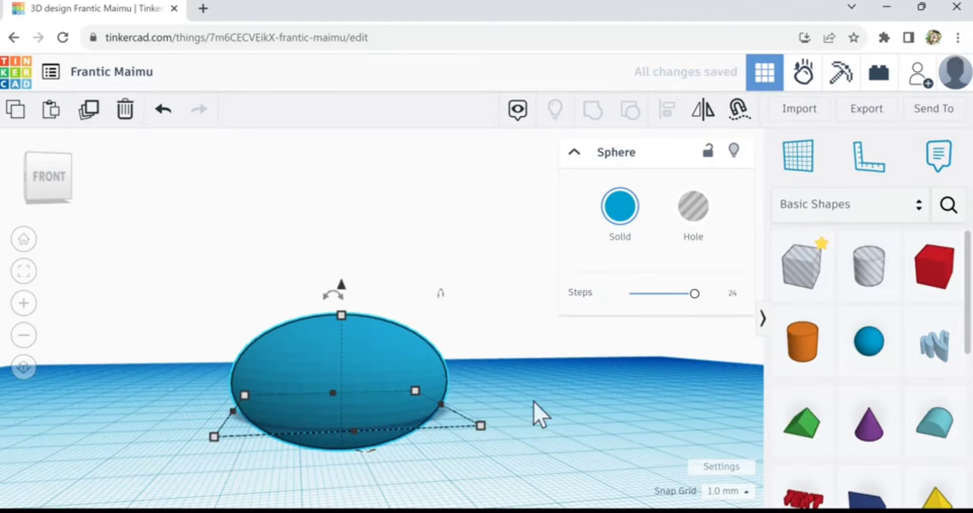
{"action": "right_click_drag", "start_coordinate": [534, 404], "coordinate": [511, 436]}
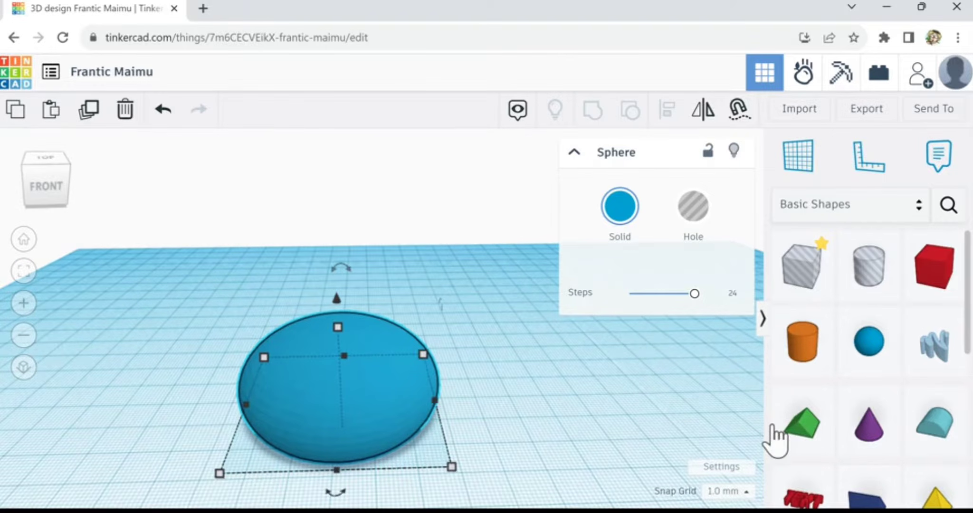
- Add a paraboloid beside the ellipsoid, stretch it taller and scale it proportionally to a base of about 23 mm by 23 mm
{"action": "scroll", "coordinate": [843, 449], "scroll_direction": "down", "scroll_amount": 8}
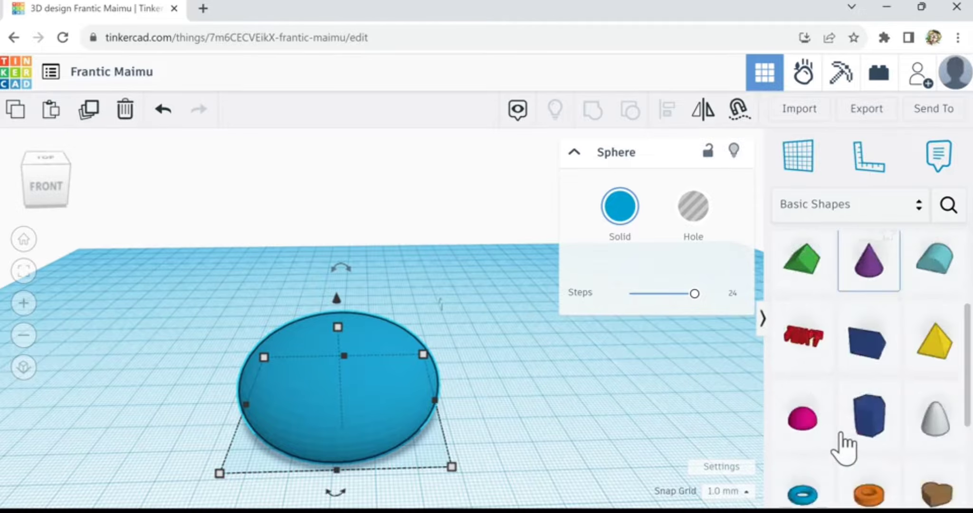
{"action": "scroll", "coordinate": [844, 449], "scroll_direction": "up", "scroll_amount": 4}
{"action": "scroll", "coordinate": [843, 450], "scroll_direction": "up", "scroll_amount": 2}
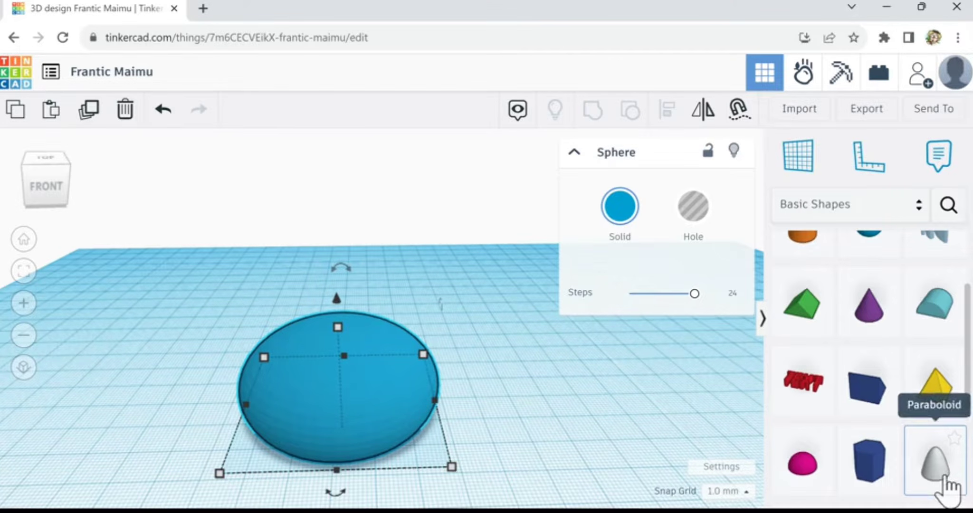
{"action": "left_click_drag", "start_coordinate": [944, 487], "coordinate": [488, 409]}
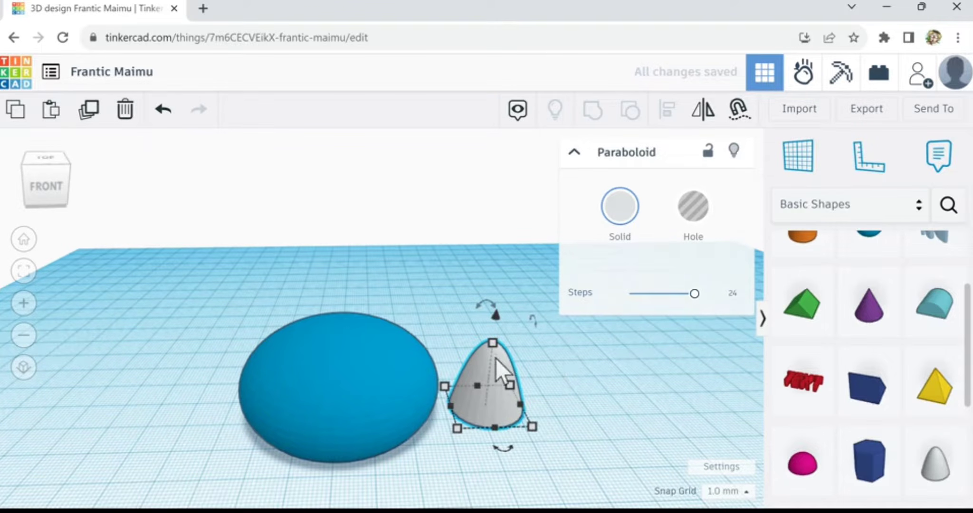
{"action": "left_click_drag", "start_coordinate": [495, 347], "coordinate": [494, 164]}
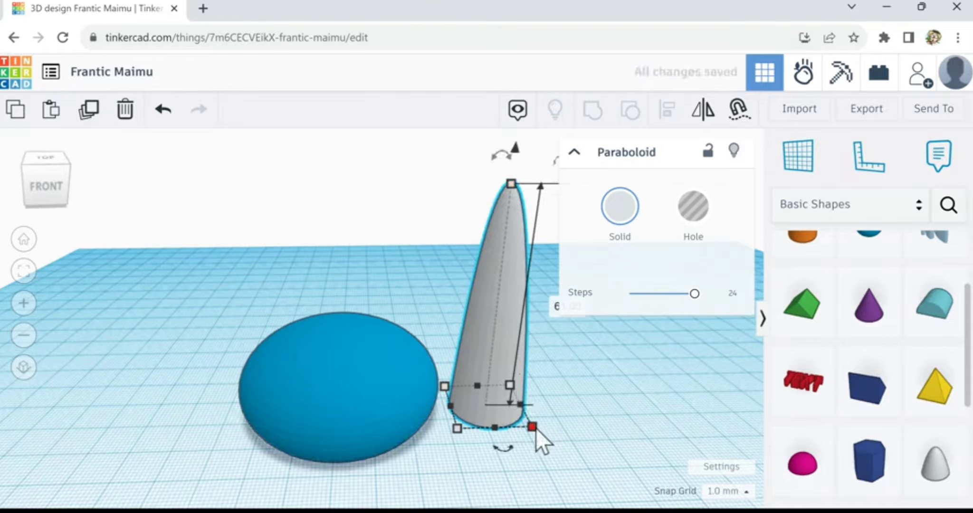
{"action": "mouse_move", "coordinate": [534, 430]}
{"action": "left_mouse_down"}
{"action": "mouse_move", "coordinate": [568, 465]}
{"action": "mouse_move", "coordinate": [549, 438]}
{"action": "left_mouse_up"}
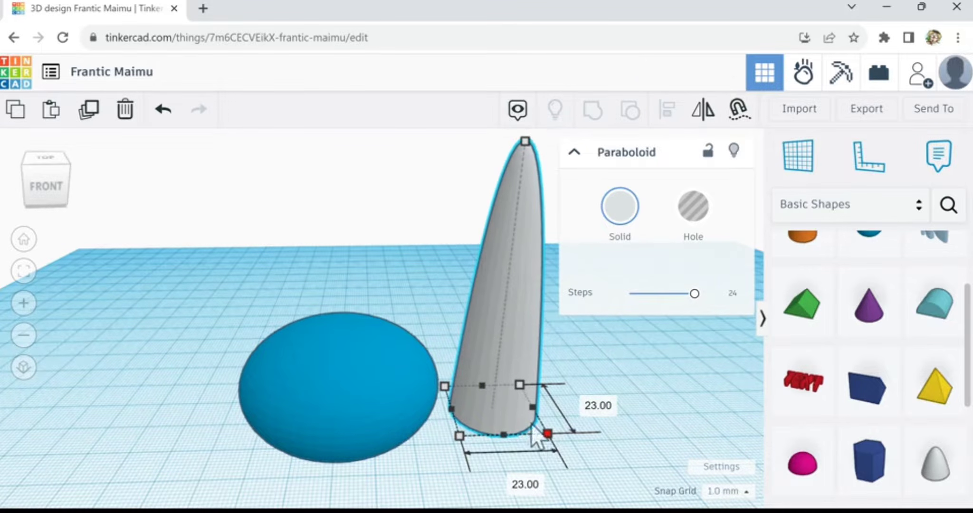
- Move the paraboloid into the middle of the ellipsoid, shorten it to about 41 mm and enlarge it proportionally
{"action": "left_click_drag", "start_coordinate": [503, 412], "coordinate": [332, 407]}
{"action": "left_click_drag", "start_coordinate": [326, 144], "coordinate": [315, 276]}
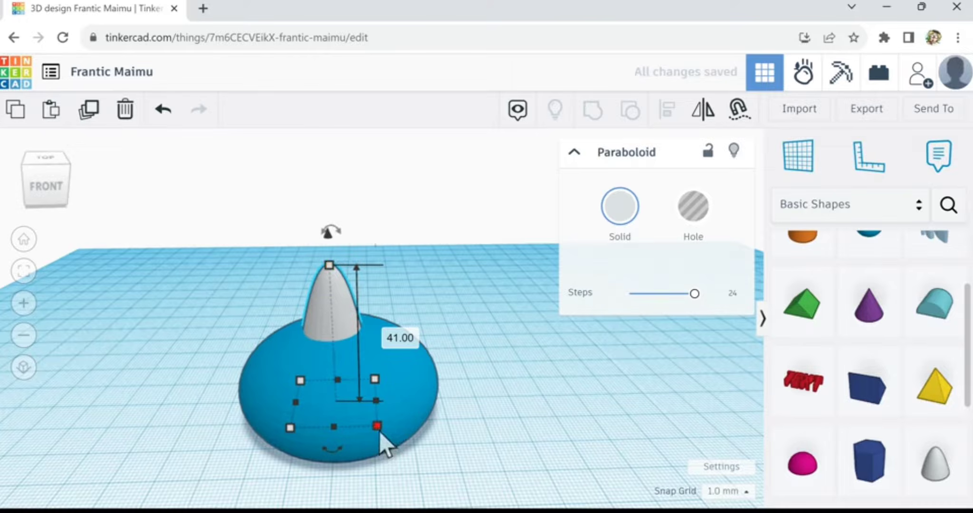
{"action": "left_click_drag", "start_coordinate": [379, 432], "coordinate": [432, 469]}
{"action": "left_click_drag", "start_coordinate": [349, 299], "coordinate": [337, 317]}
- Align the paraboloid and the ellipsoid to their centres along both horizontal directions
{"action": "left_click_drag", "start_coordinate": [191, 330], "coordinate": [338, 409]}
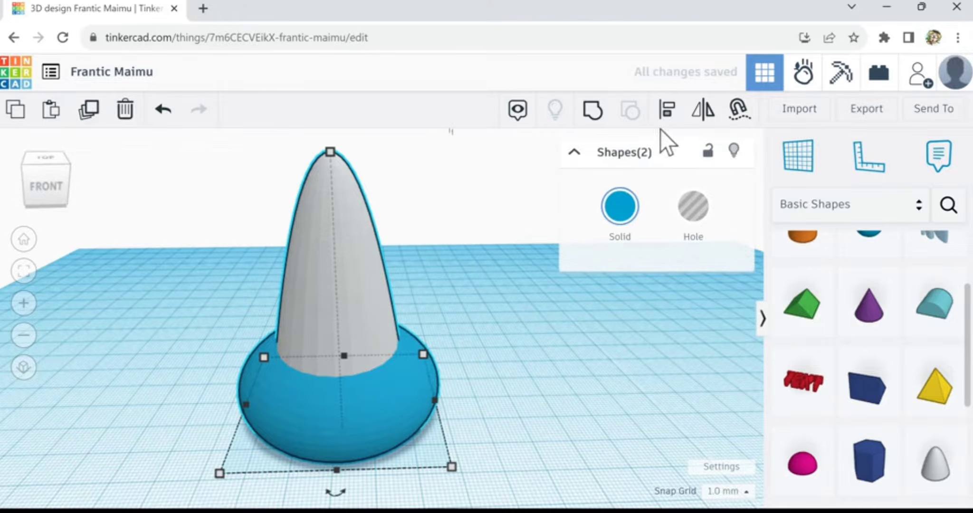
{"action": "left_click", "coordinate": [666, 111]}
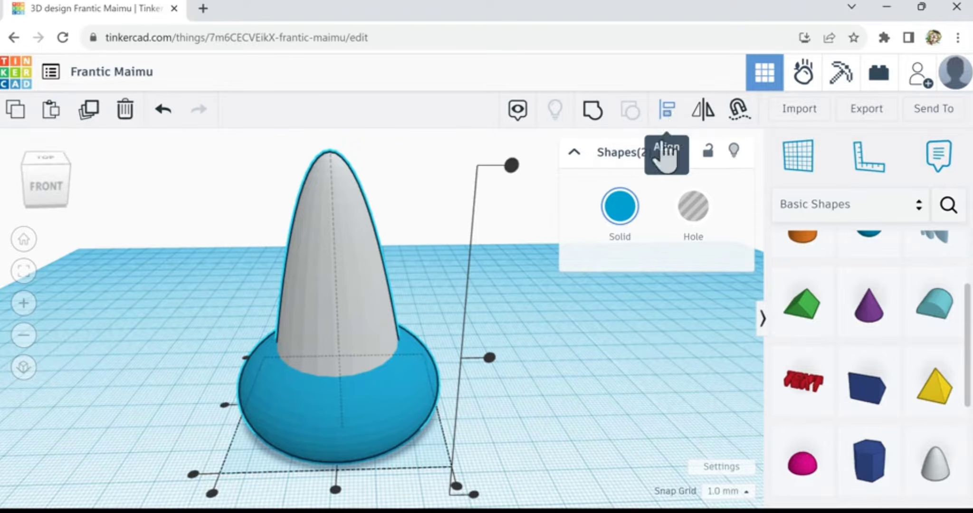
{"action": "mouse_move", "coordinate": [563, 404]}
{"action": "right_mouse_down"}
{"action": "mouse_move", "coordinate": [547, 436]}
{"action": "mouse_move", "coordinate": [567, 451]}
{"action": "mouse_move", "coordinate": [555, 395]}
{"action": "right_mouse_up"}
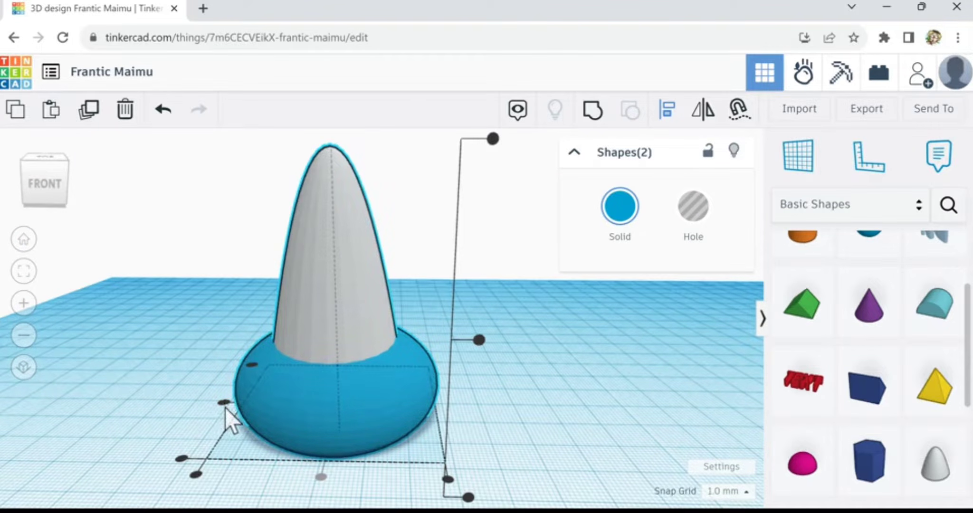
{"action": "left_click", "coordinate": [223, 406]}
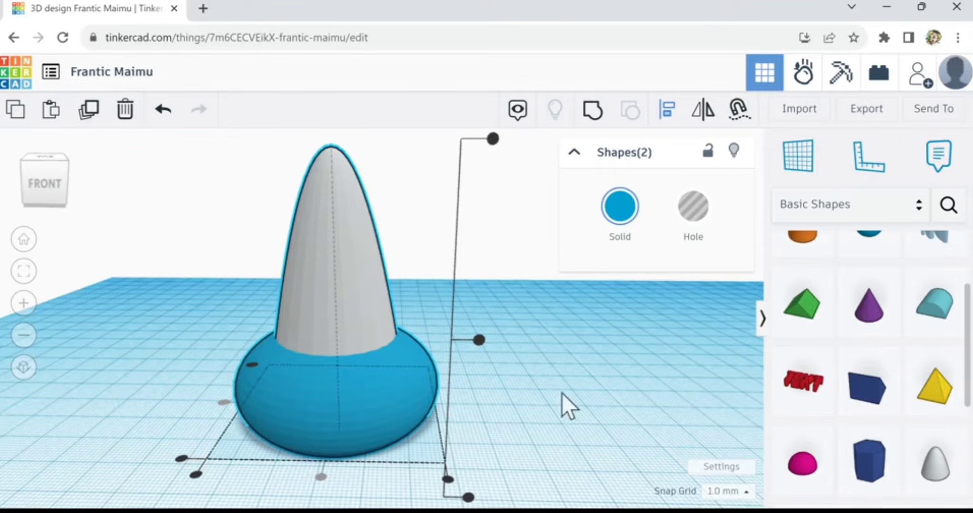
{"action": "right_click_drag", "start_coordinate": [582, 382], "coordinate": [607, 370]}
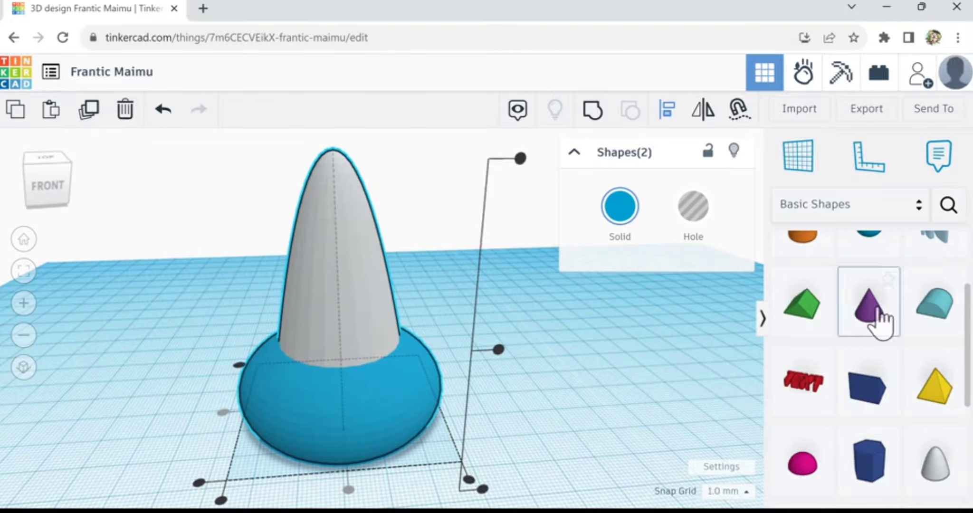
- Place a cone beside the aligned shapes and set its sides to 64
{"action": "left_click", "coordinate": [854, 328]}
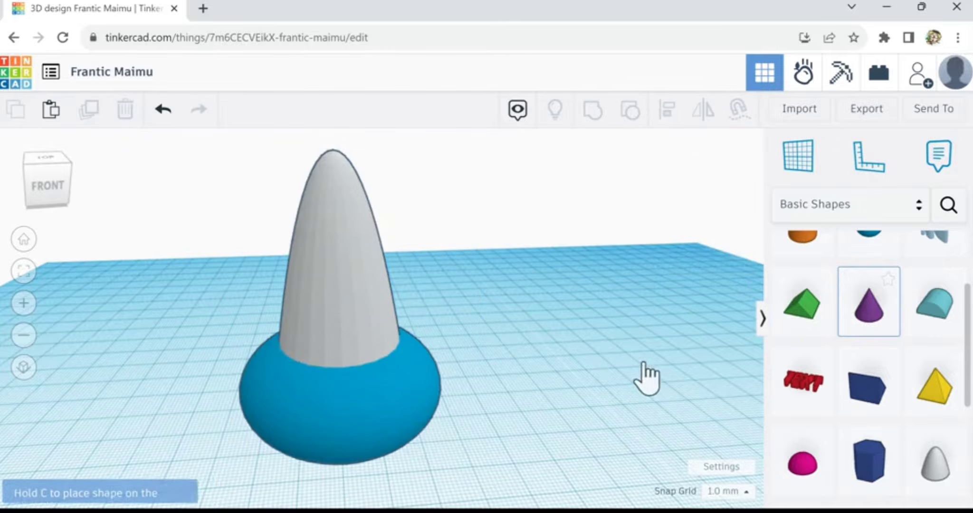
{"action": "left_click", "coordinate": [496, 395]}
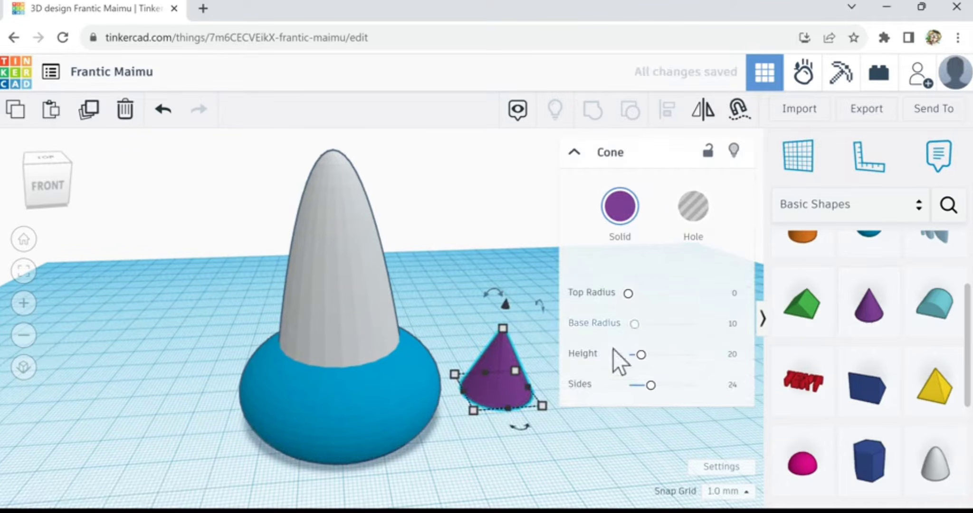
{"action": "left_click_drag", "start_coordinate": [650, 386], "coordinate": [731, 391]}
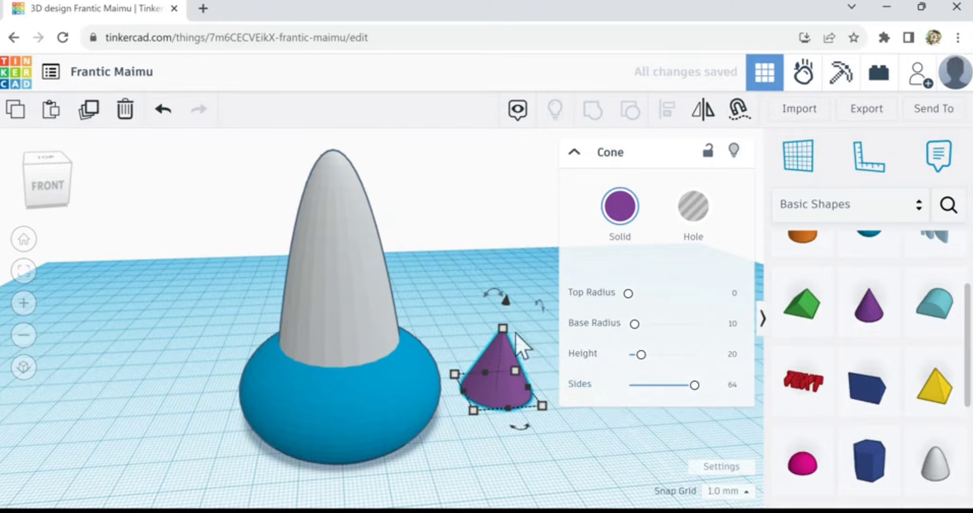
- Rotate the cone by -180° so that its point faces down
{"action": "mouse_move", "coordinate": [489, 296]}
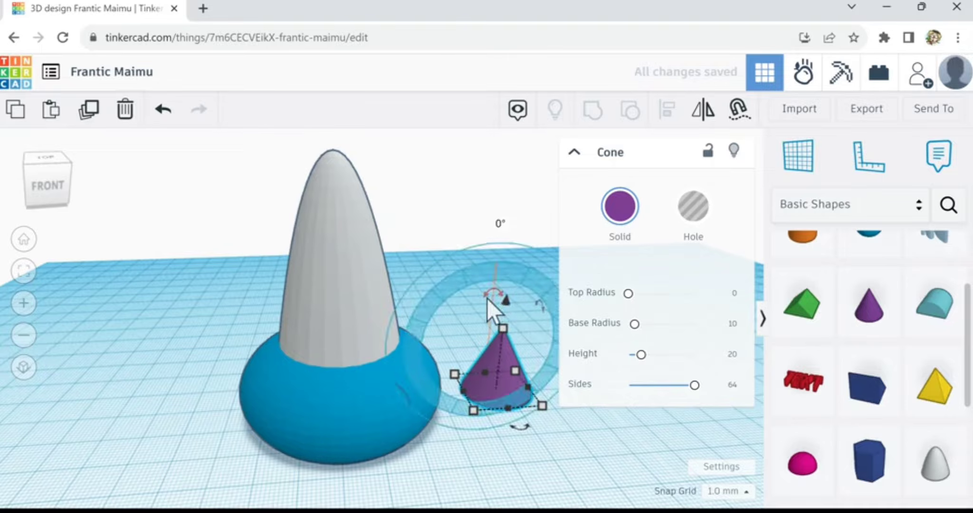
{"action": "left_click_drag", "start_coordinate": [487, 298], "coordinate": [488, 298]}
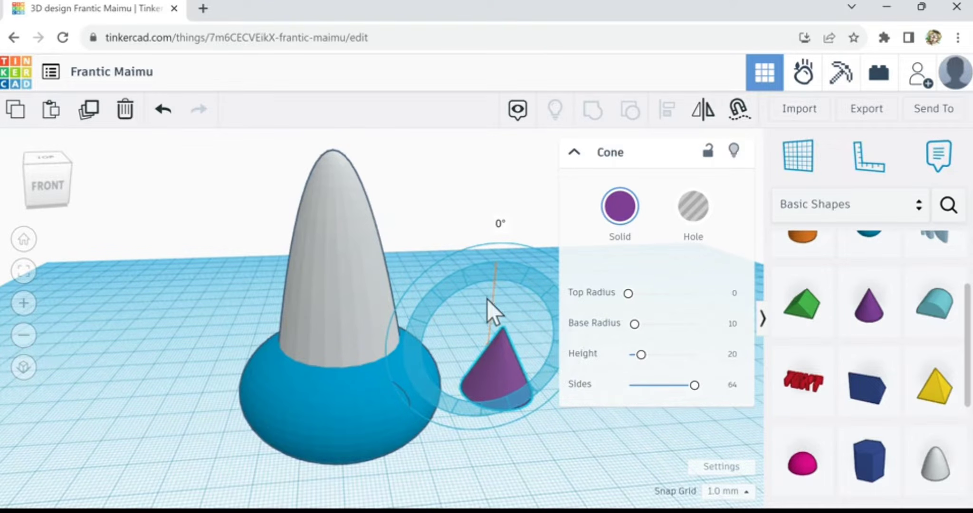
{"action": "left_click_drag", "start_coordinate": [487, 300], "coordinate": [482, 393]}
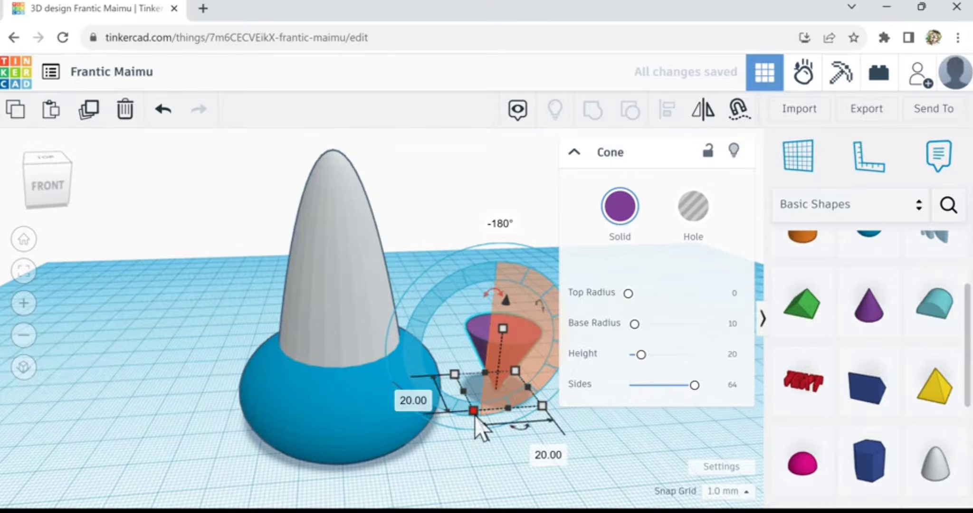
- Widen the inverted cone to about 31 mm by 31 mm and position it beside the ellipsoid
{"action": "left_click_drag", "start_coordinate": [475, 415], "coordinate": [412, 458]}
{"action": "left_click_drag", "start_coordinate": [474, 404], "coordinate": [518, 371]}
{"action": "left_click_drag", "start_coordinate": [392, 297], "coordinate": [444, 438]}
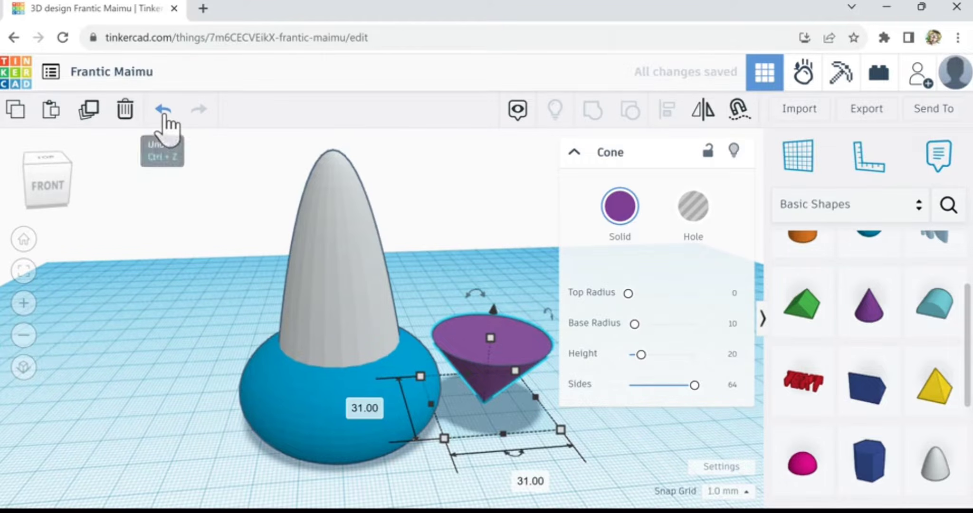
- Undo the cone's last resize, enlarge the cone again and move it over the paraboloid
{"action": "left_click", "coordinate": [164, 114]}
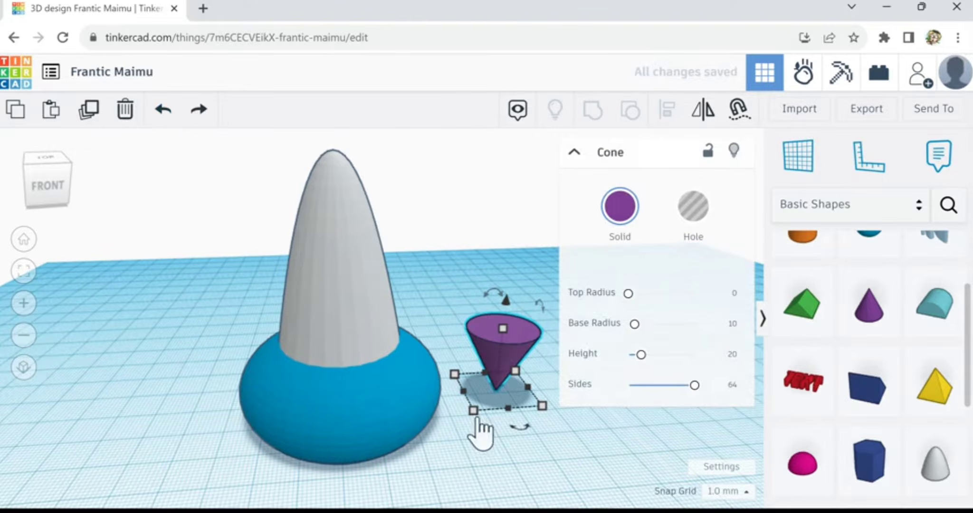
{"action": "left_click_drag", "start_coordinate": [474, 412], "coordinate": [438, 444]}
{"action": "left_click_drag", "start_coordinate": [515, 337], "coordinate": [339, 340]}
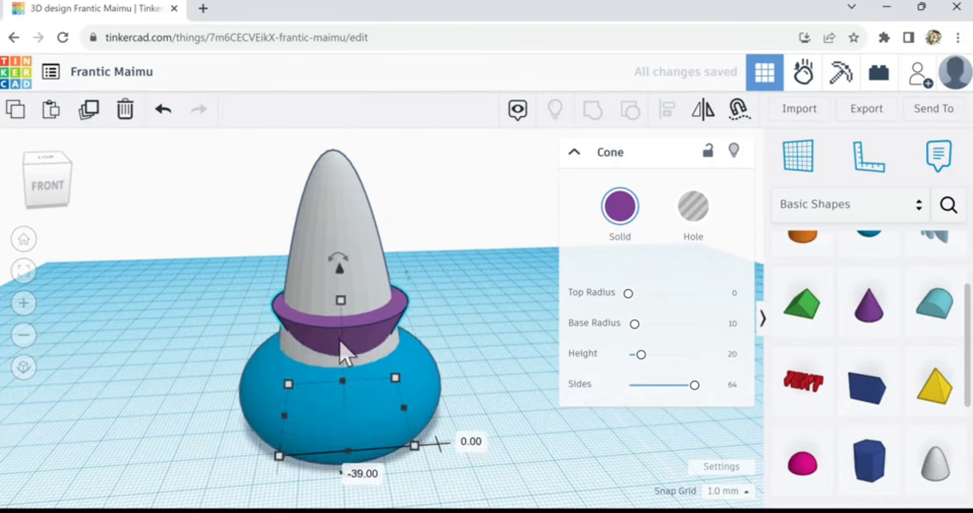
- Raise the inverted cone to the upper end of the paraboloid, leaving its lower part overlapping
{"action": "key", "text": "ctrl+Up"}
{"action": "key", "text": "ctrl+Up"}
{"action": "key", "text": "ctrl+Up"}
{"action": "key", "text": "ctrl+Up"}
{"action": "key", "text": "ctrl+Up"}
{"action": "key", "text": "ctrl+Up"}
{"action": "key", "text": "ctrl+Up"}
{"action": "key", "text": "ctrl+Up"}
{"action": "key", "text": "ctrl+Up"}
{"action": "key", "text": "ctrl+Up"}
{"action": "key", "text": "ctrl+Up"}
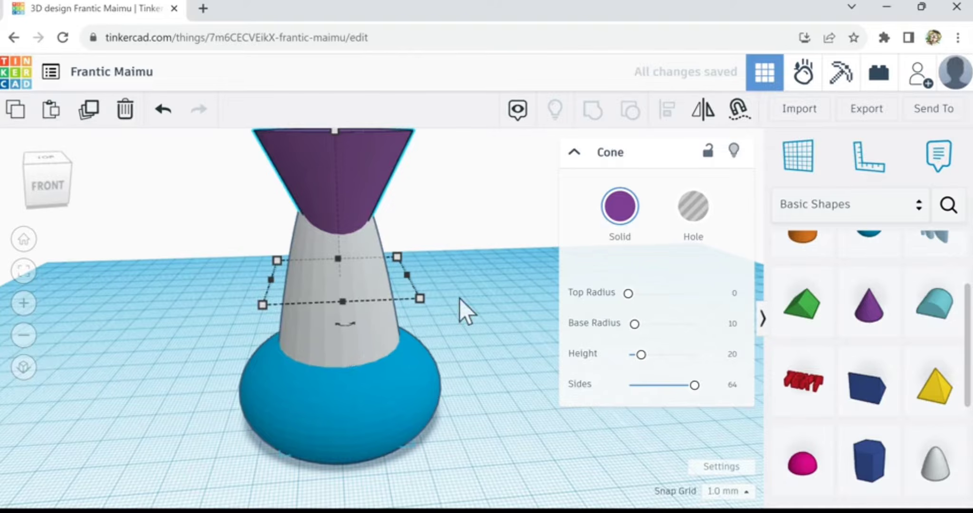
- Align the cone, paraboloid and ellipsoid to their centres along both horizontal directions
{"action": "scroll", "coordinate": [459, 298], "scroll_direction": "down", "scroll_amount": 1}
{"action": "mouse_move", "coordinate": [206, 318]}
{"action": "right_mouse_down"}
{"action": "mouse_move", "coordinate": [240, 347]}
{"action": "mouse_move", "coordinate": [225, 318]}
{"action": "right_mouse_up"}
{"action": "left_click_drag", "start_coordinate": [246, 263], "coordinate": [475, 418]}
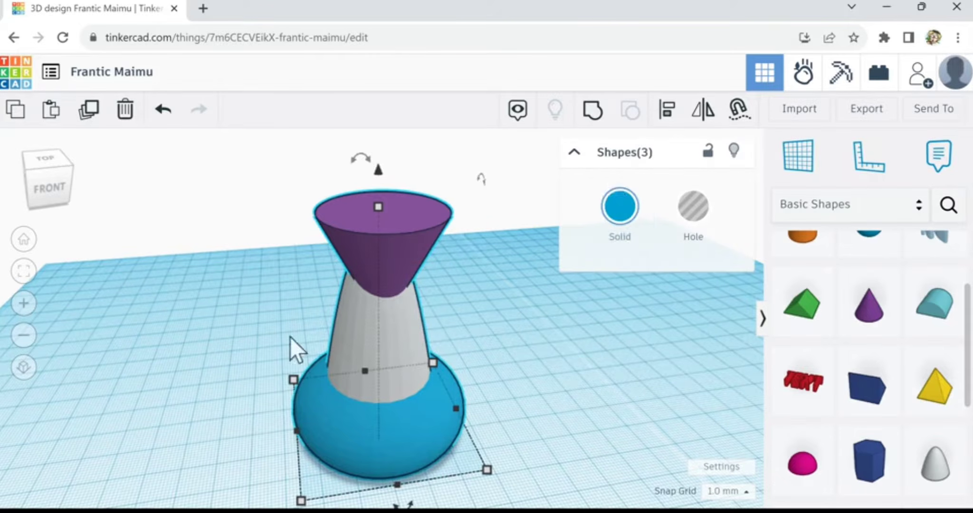
{"action": "left_click", "coordinate": [259, 264]}
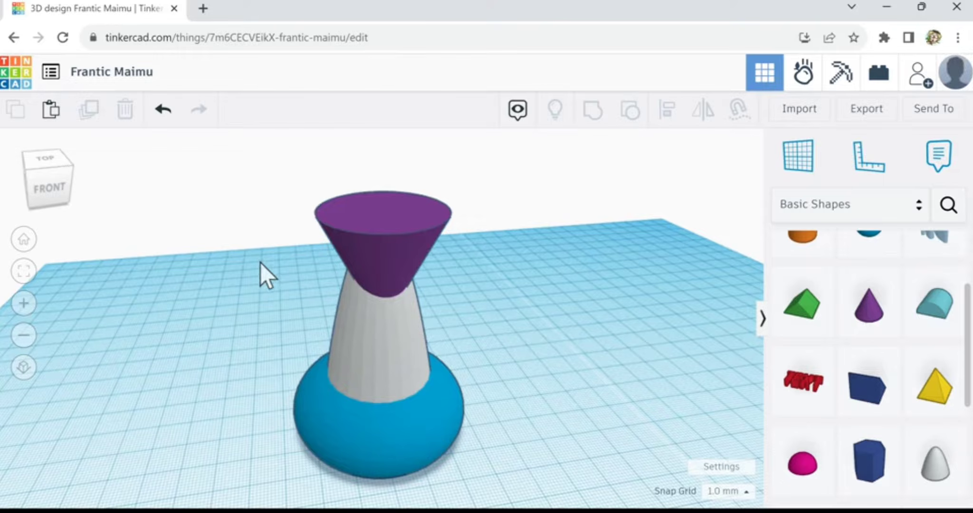
{"action": "left_click_drag", "start_coordinate": [260, 262], "coordinate": [482, 480]}
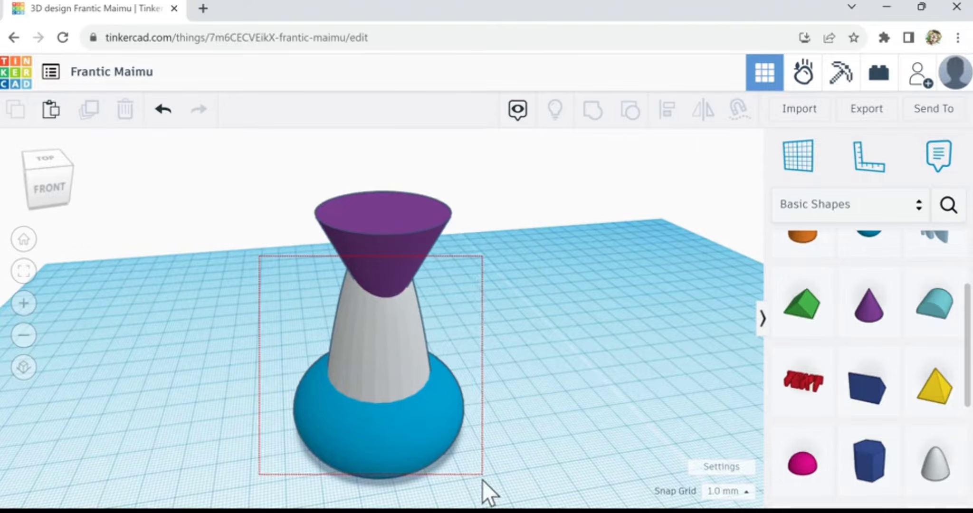
{"action": "left_click_drag", "start_coordinate": [456, 441], "coordinate": [494, 478]}
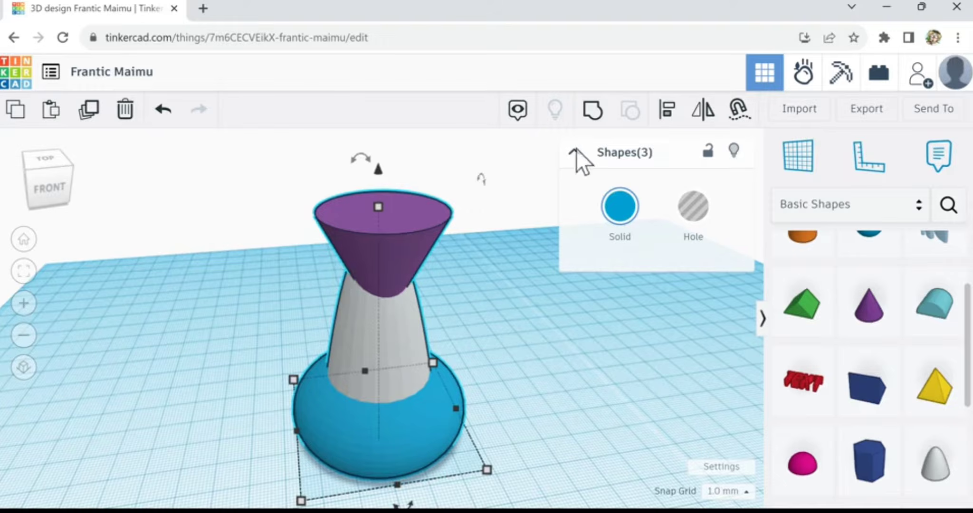
{"action": "left_click", "coordinate": [667, 113]}
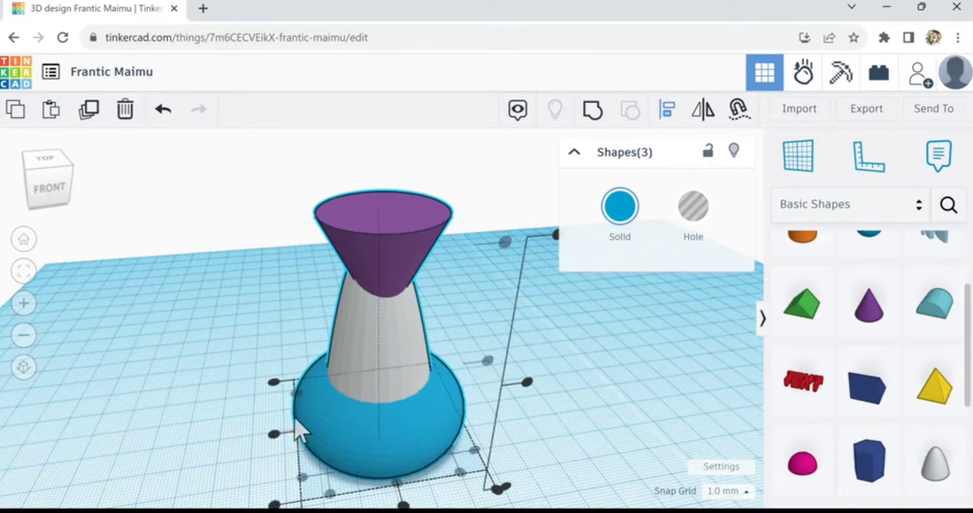
{"action": "left_click", "coordinate": [277, 440]}
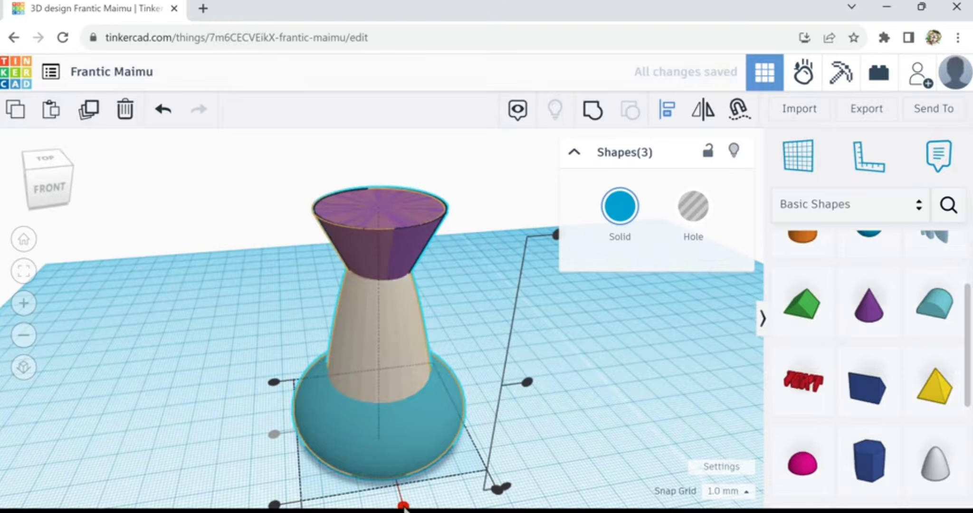
{"action": "left_click", "coordinate": [403, 506]}
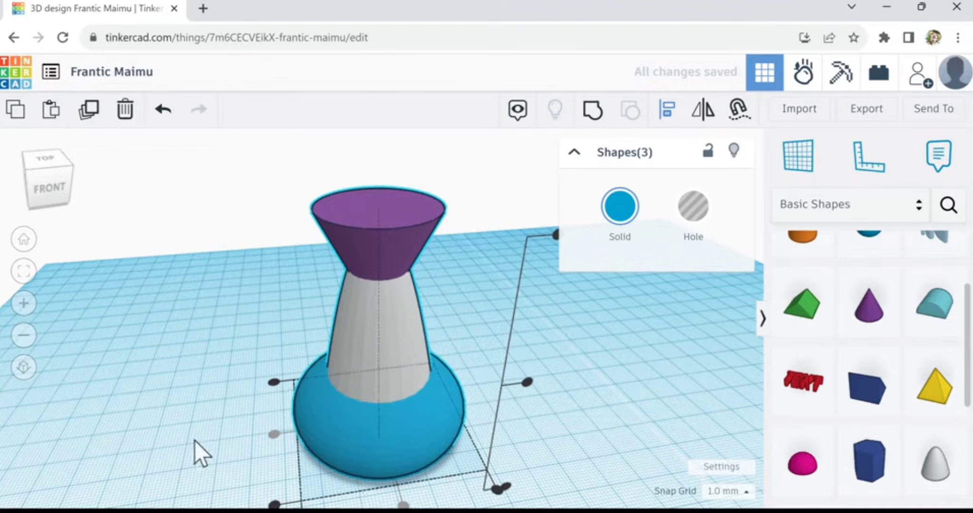
- Recolour all three aligned shapes with the preset solid purple
{"action": "left_click", "coordinate": [617, 217]}
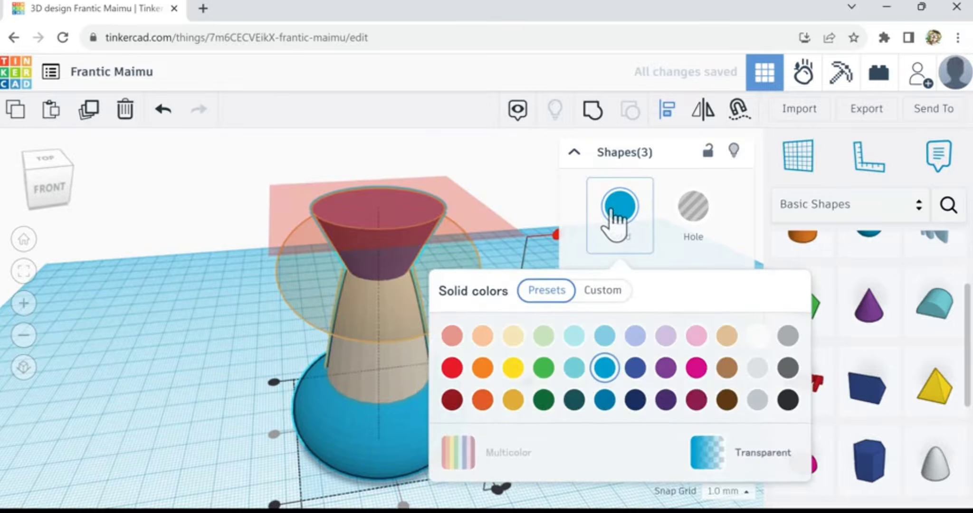
{"action": "left_click", "coordinate": [666, 368]}
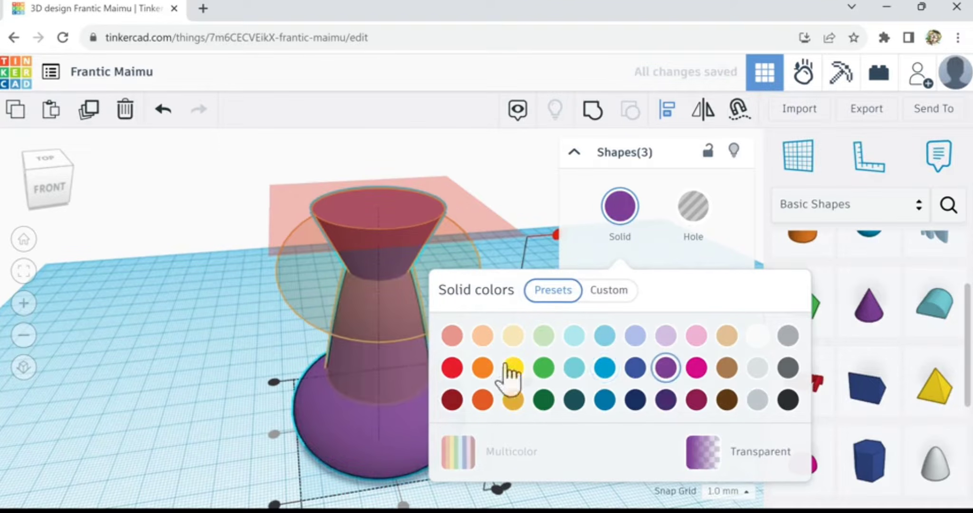
{"action": "left_click", "coordinate": [169, 359]}
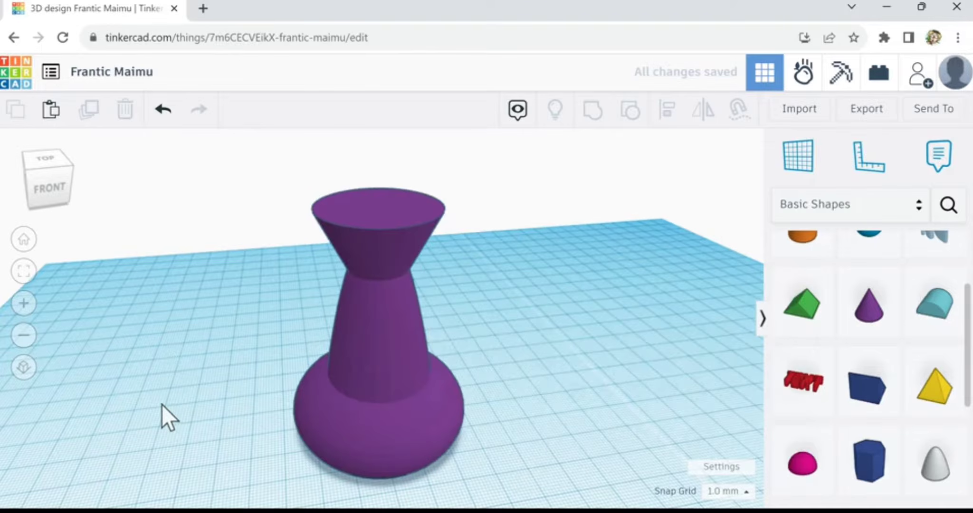
{"action": "right_click_drag", "start_coordinate": [161, 404], "coordinate": [197, 378]}
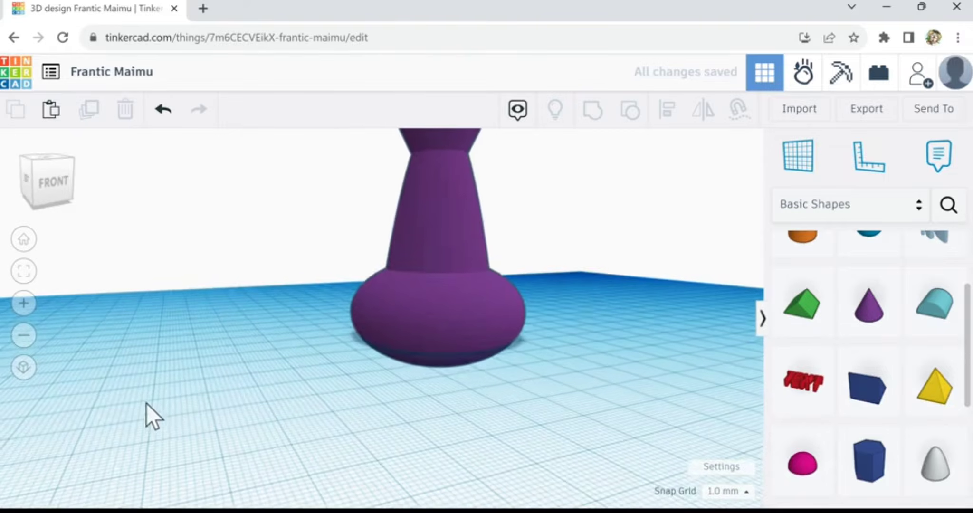
{"action": "mouse_move", "coordinate": [146, 403]}
{"action": "right_mouse_down"}
{"action": "mouse_move", "coordinate": [129, 414]}
{"action": "mouse_move", "coordinate": [145, 402]}
{"action": "mouse_move", "coordinate": [153, 413]}
{"action": "mouse_move", "coordinate": [154, 396]}
{"action": "mouse_move", "coordinate": [158, 409]}
{"action": "right_mouse_up"}
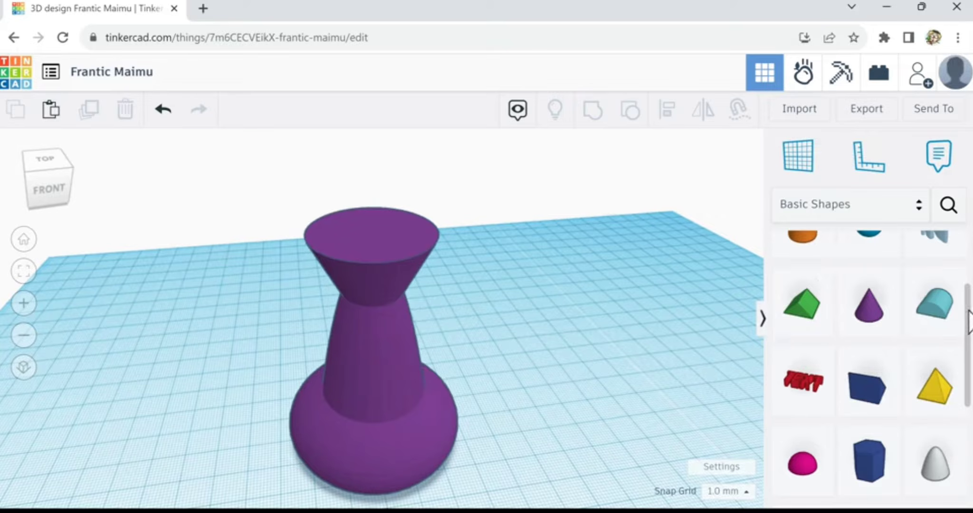
- Place a torus beside the purple body and enlarge it evenly in width and depth
{"action": "scroll", "coordinate": [971, 342], "scroll_direction": "down", "scroll_amount": 1}
{"action": "scroll", "coordinate": [971, 342], "scroll_direction": "down", "scroll_amount": 3}
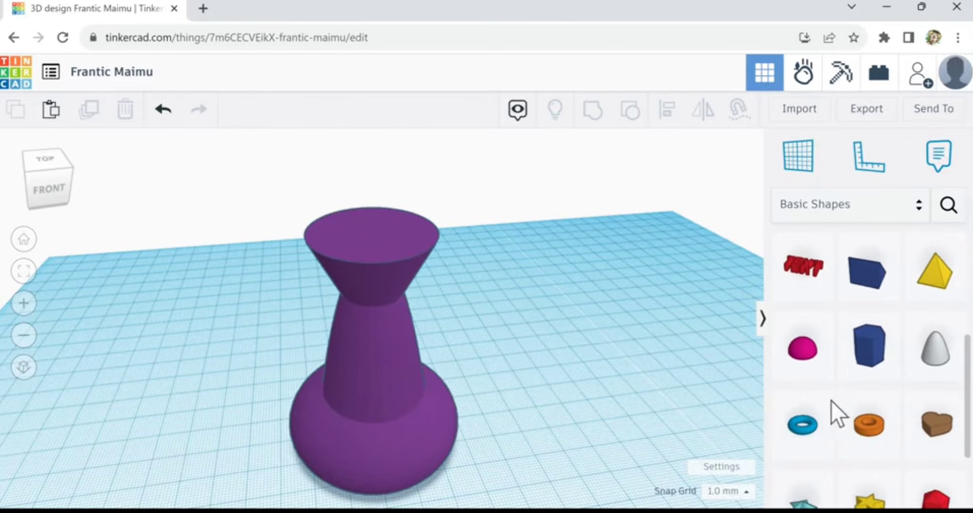
{"action": "left_click_drag", "start_coordinate": [808, 444], "coordinate": [532, 407]}
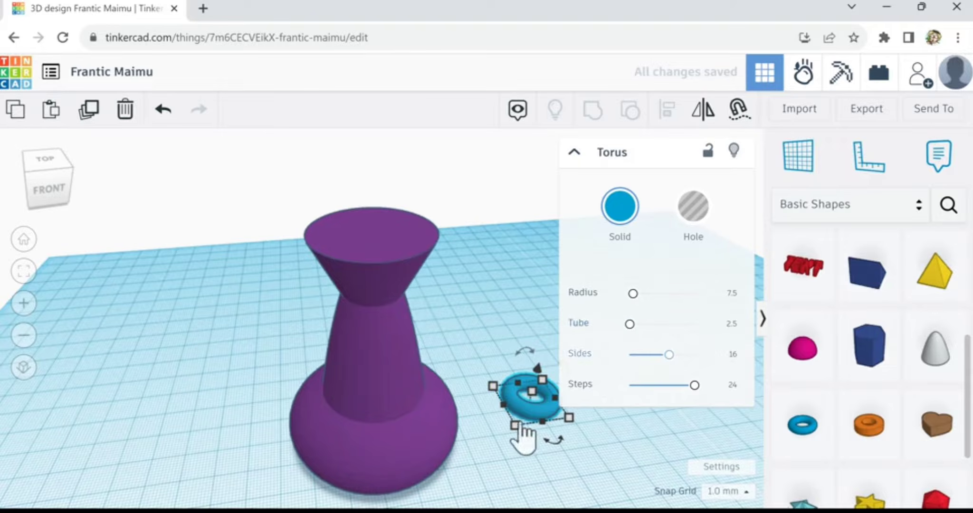
{"action": "mouse_move", "coordinate": [517, 427]}
{"action": "left_click_drag", "start_coordinate": [517, 429], "coordinate": [347, 448]}
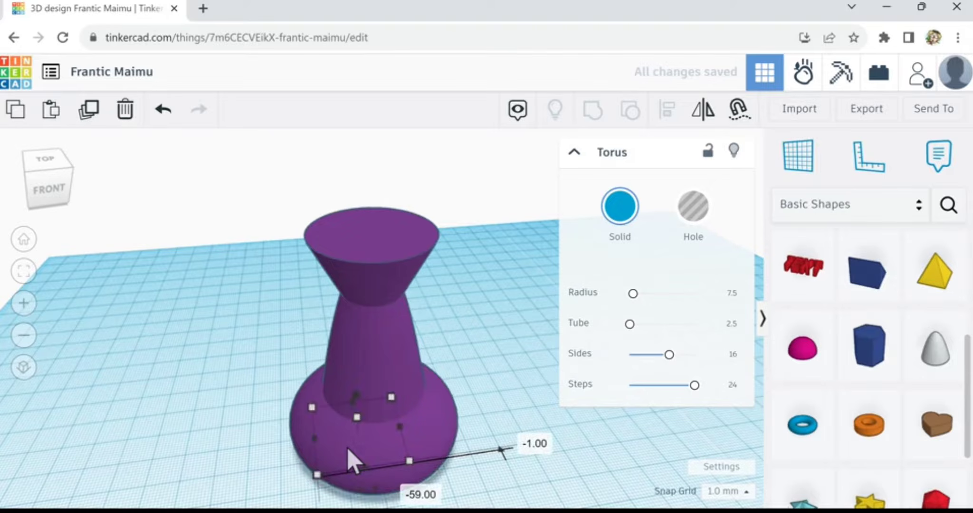
{"action": "key", "text": "ctrl+z"}
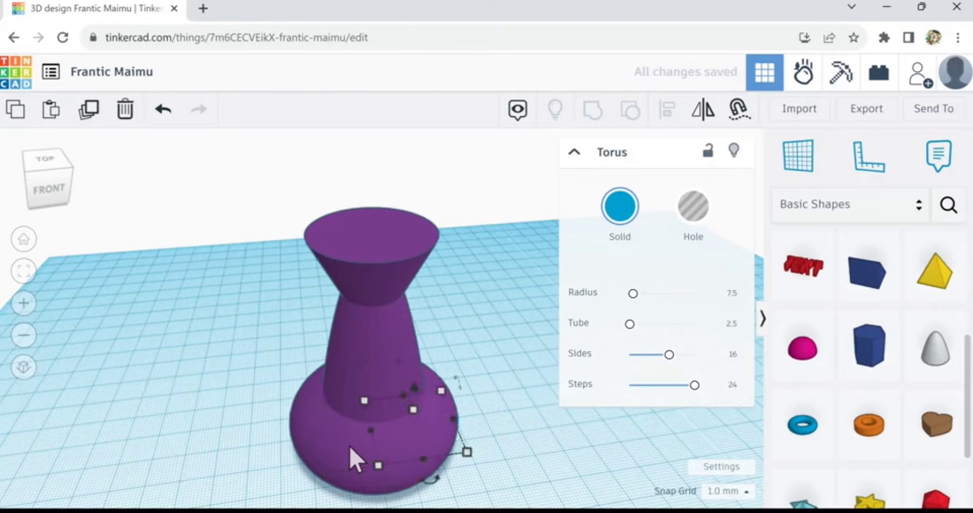
- Shift the torus horizontally until it sits near the centre of the purple body
{"action": "key", "text": "Left"}
{"action": "key", "text": "Left"}
{"action": "key", "text": "Left"}
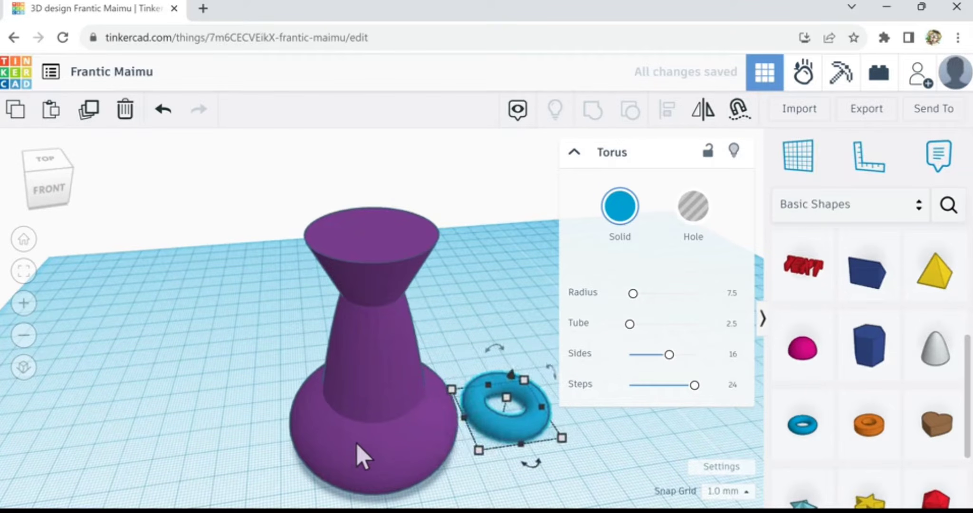
{"action": "key", "text": "Left"}
{"action": "key", "text": "Left"}
{"action": "key", "text": "Left"}
{"action": "key", "text": "Left"}
{"action": "key", "text": "Left"}
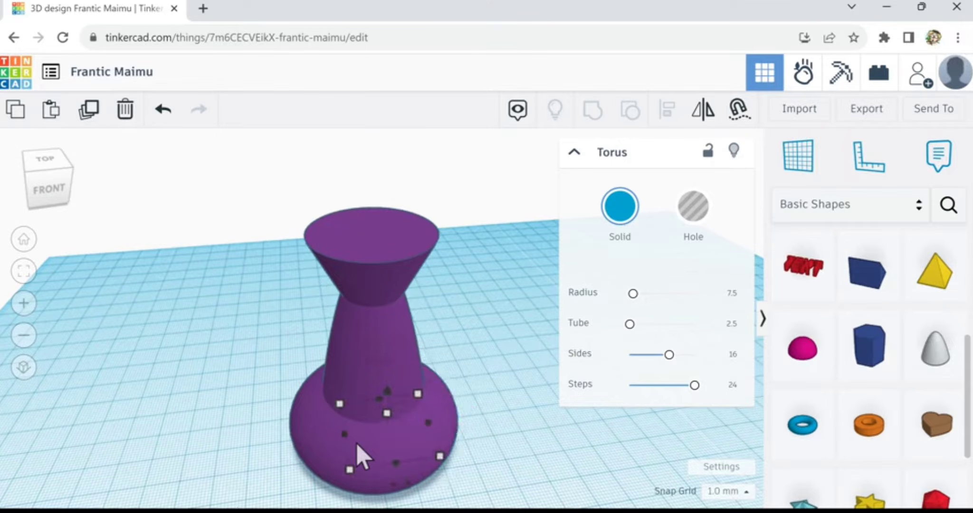
{"action": "key", "text": "Up"}
{"action": "key", "text": "Up"}
{"action": "key", "text": "Up"}
{"action": "key", "text": "Up"}
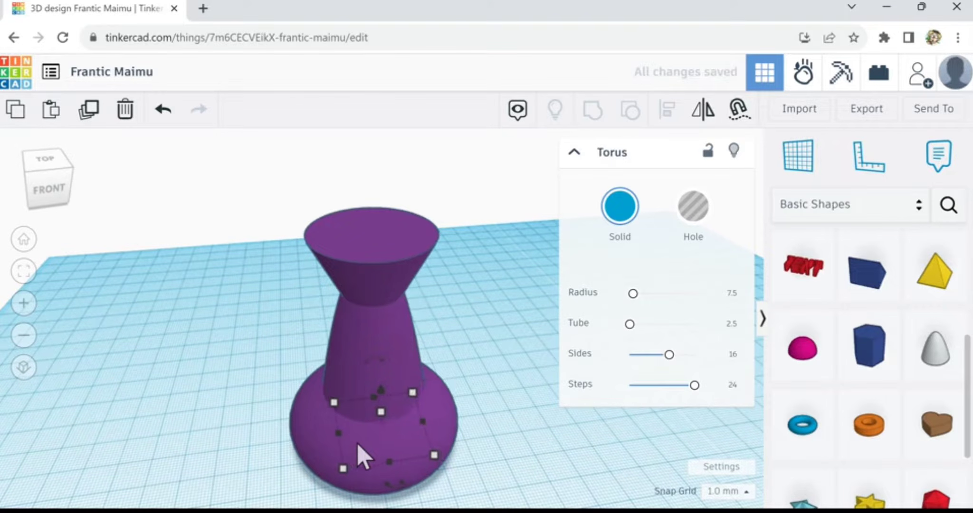
- Raise the torus along the body to the upper rim of the inverted cone
{"action": "key", "text": "ctrl+Up"}
{"action": "key", "text": "ctrl+Up"}
{"action": "key", "text": "ctrl+Up"}
{"action": "key", "text": "ctrl+Up"}
{"action": "key", "text": "ctrl+Up"}
{"action": "key", "text": "ctrl+Up"}
{"action": "key", "text": "ctrl+Up"}
{"action": "key", "text": "ctrl+Up"}
{"action": "key", "text": "ctrl+Up"}
{"action": "key", "text": "ctrl+Up"}
{"action": "key", "text": "ctrl+Up"}
{"action": "key", "text": "ctrl+Up"}
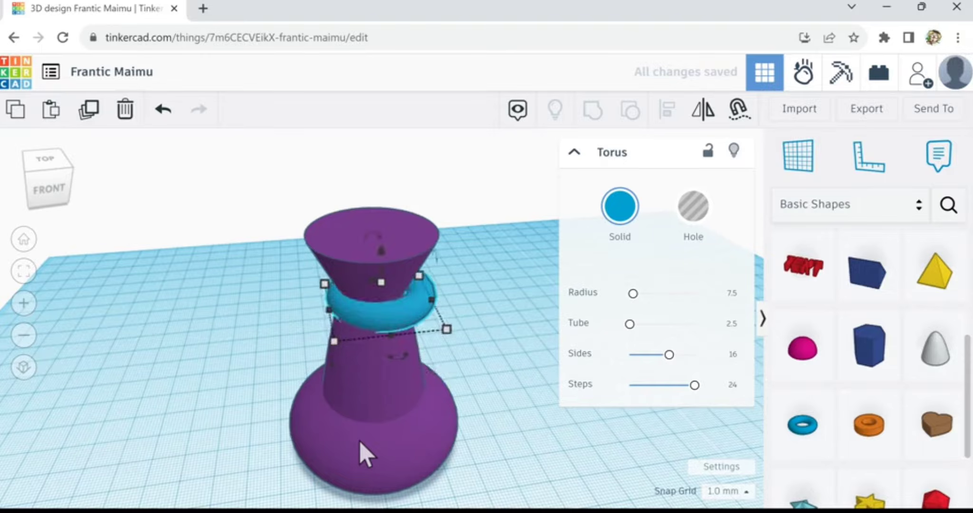
{"action": "key", "text": "ctrl+Up"}
{"action": "key", "text": "ctrl+Up"}
{"action": "key", "text": "ctrl+Up"}
{"action": "key", "text": "ctrl+Up"}
{"action": "key", "text": "ctrl+Up"}
{"action": "key", "text": "ctrl+Down"}
{"action": "key", "text": "ctrl+Down"}
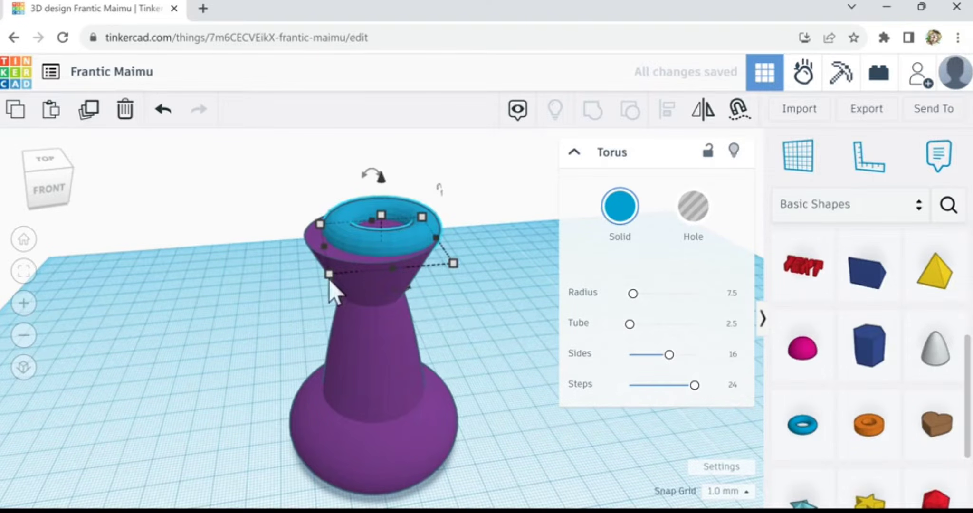
- Enlarge the torus to about 34 mm by 34 mm so that it covers the cone's rim
{"action": "mouse_move", "coordinate": [330, 281]}
{"action": "left_click_drag", "start_coordinate": [329, 281], "coordinate": [313, 291]}
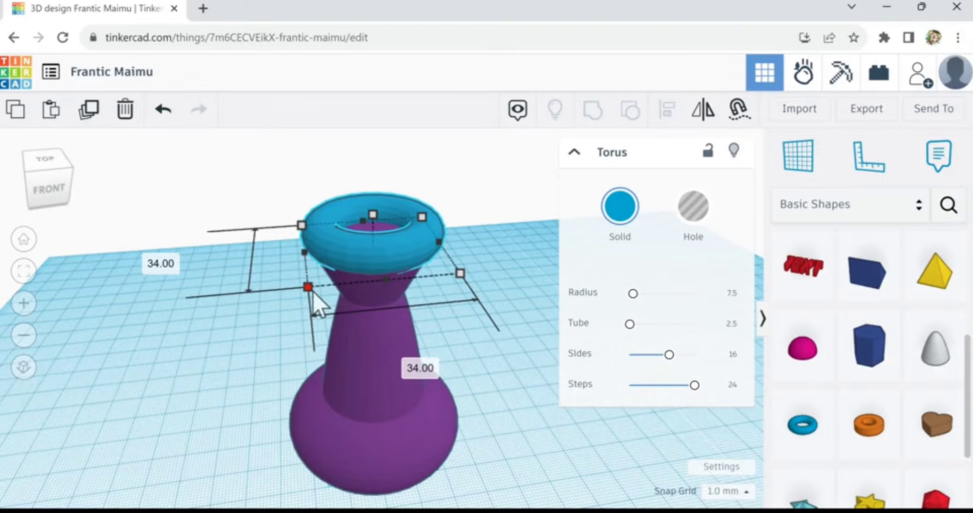
{"action": "mouse_move", "coordinate": [503, 366]}
{"action": "right_mouse_down"}
{"action": "mouse_move", "coordinate": [470, 345]}
{"action": "mouse_move", "coordinate": [472, 374]}
{"action": "mouse_move", "coordinate": [493, 366]}
{"action": "right_mouse_up"}
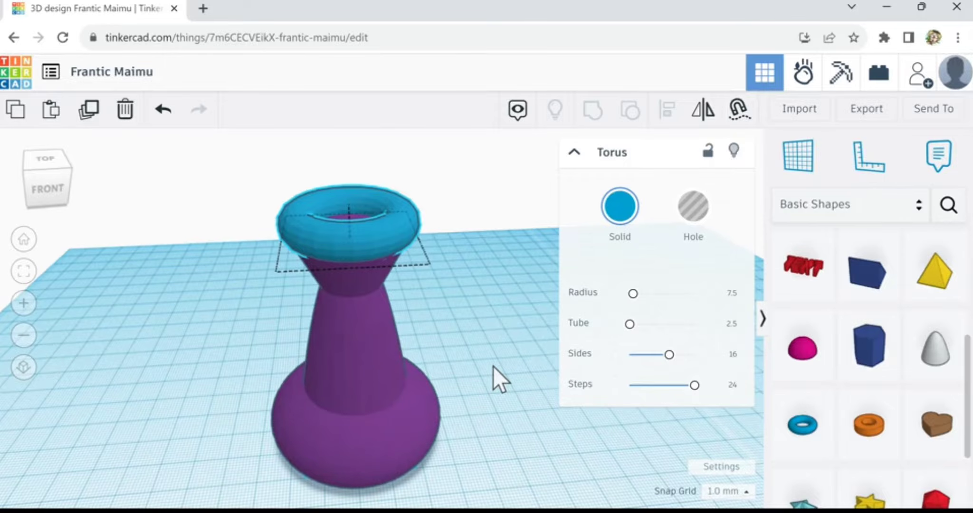
{"action": "right_click_drag", "start_coordinate": [493, 367], "coordinate": [495, 371]}
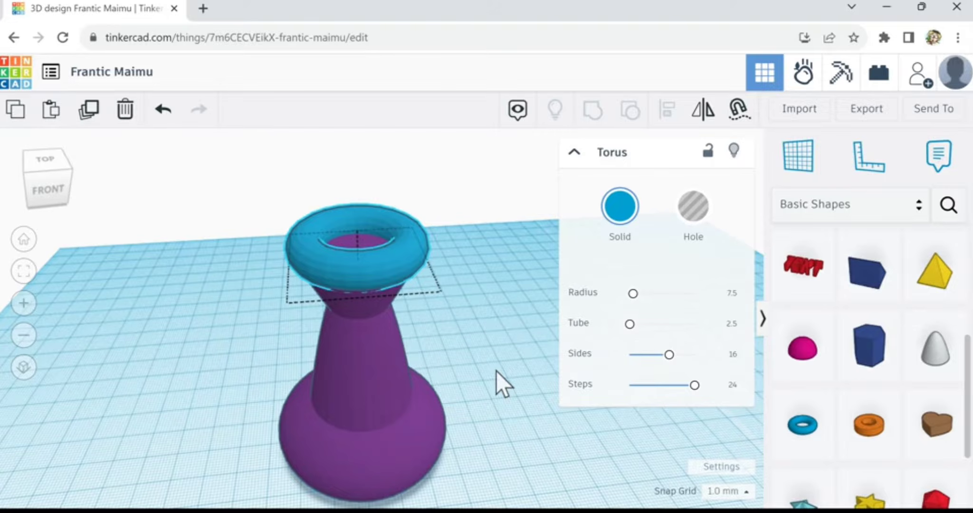
{"action": "right_click_drag", "start_coordinate": [496, 372], "coordinate": [497, 374]}
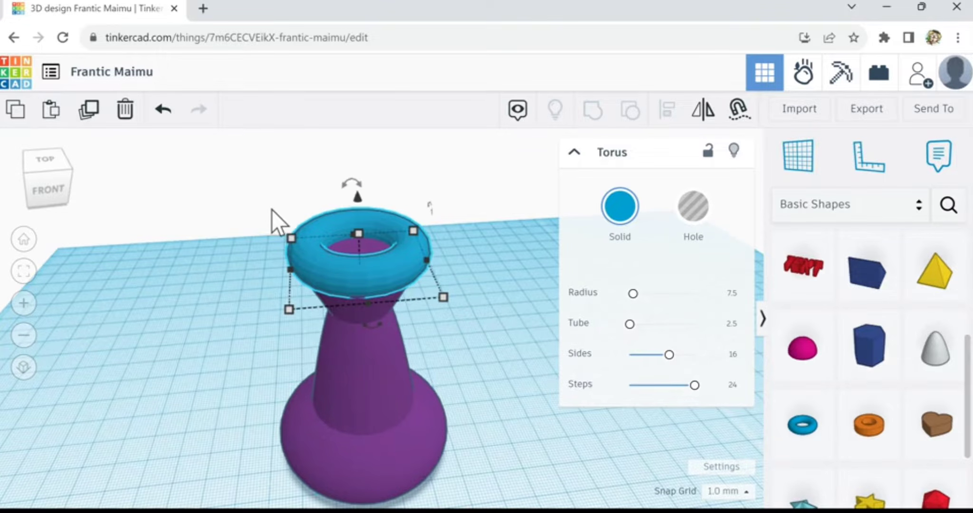
- Select the torus together with the three body shapes and align them to their centres
{"action": "left_click_drag", "start_coordinate": [271, 210], "coordinate": [431, 461]}
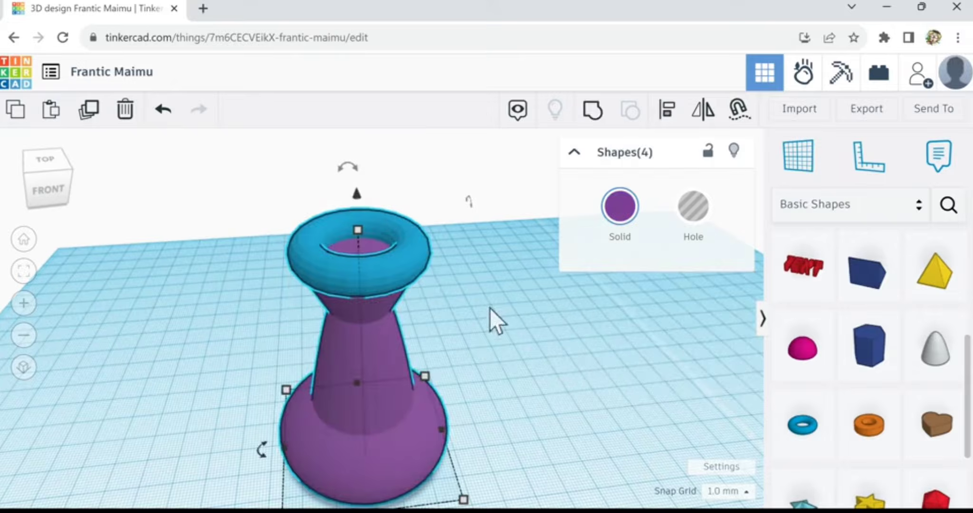
{"action": "left_click", "coordinate": [669, 118]}
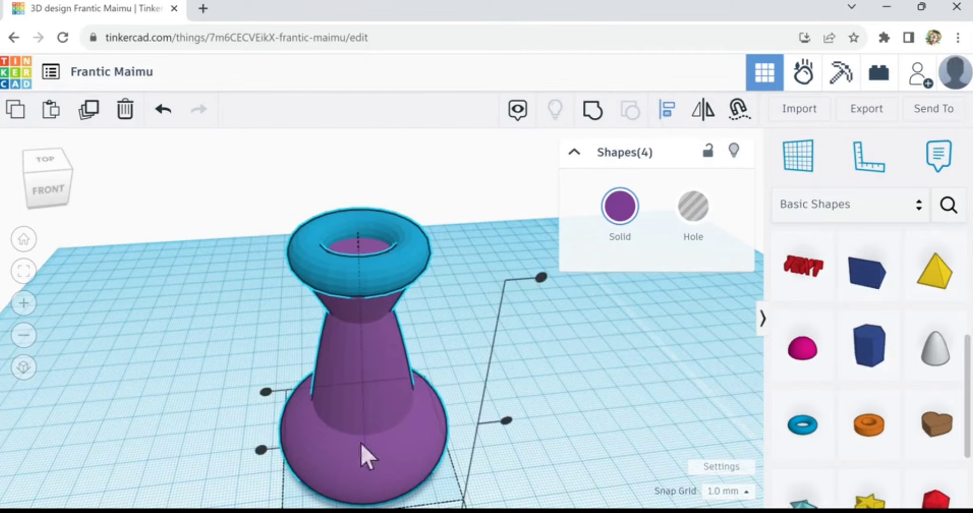
{"action": "right_click_drag", "start_coordinate": [553, 468], "coordinate": [545, 408]}
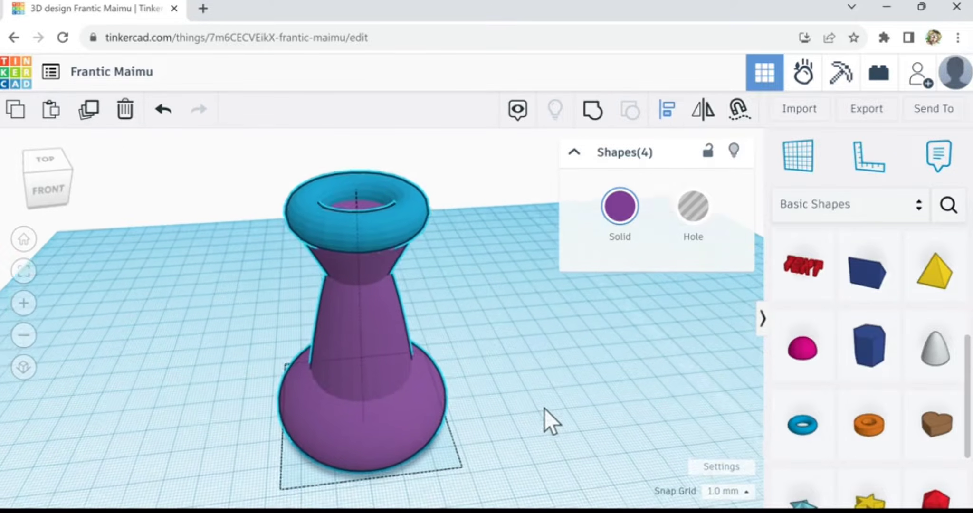
{"action": "left_click_drag", "start_coordinate": [261, 409], "coordinate": [259, 405]}
{"action": "left_click", "coordinate": [150, 428]}
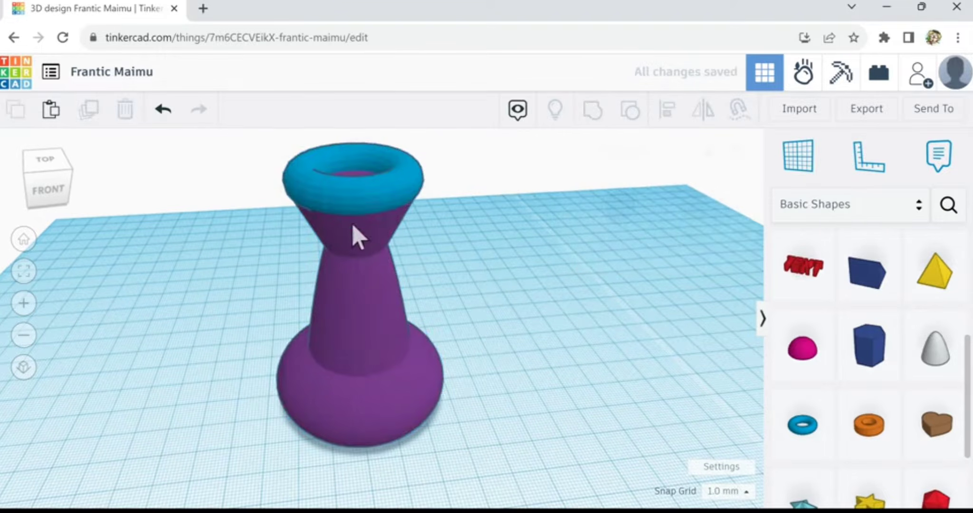
- Recolour the torus with the same preset purple as the body
{"action": "left_click", "coordinate": [382, 201]}
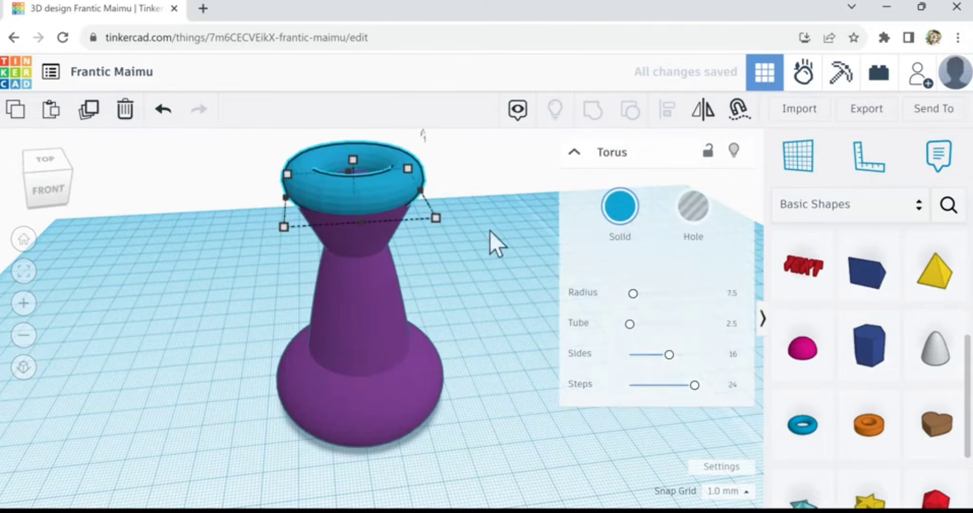
{"action": "left_click", "coordinate": [621, 219]}
{"action": "left_click", "coordinate": [668, 372]}
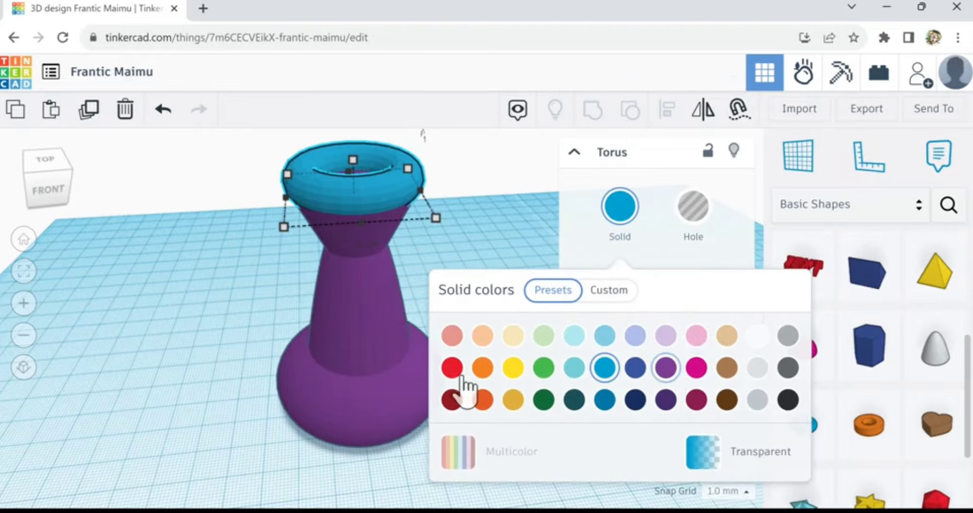
{"action": "left_click", "coordinate": [181, 383]}
{"action": "right_click_drag", "start_coordinate": [202, 377], "coordinate": [181, 394]}
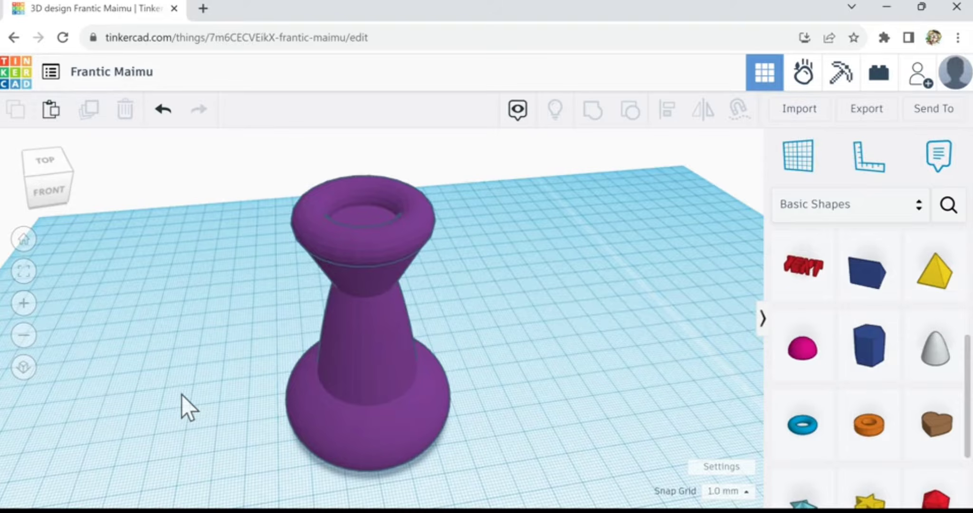
- Move the torus off the cone's rim and set it aside, about 77 mm across and 21 mm back from the body
{"action": "right_click_drag", "start_coordinate": [182, 395], "coordinate": [181, 387]}
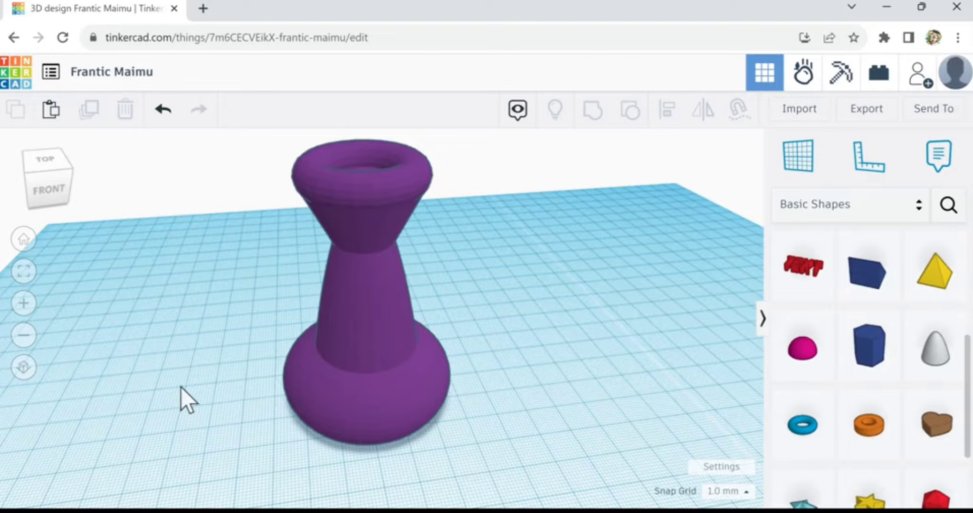
{"action": "right_click_drag", "start_coordinate": [181, 388], "coordinate": [186, 393]}
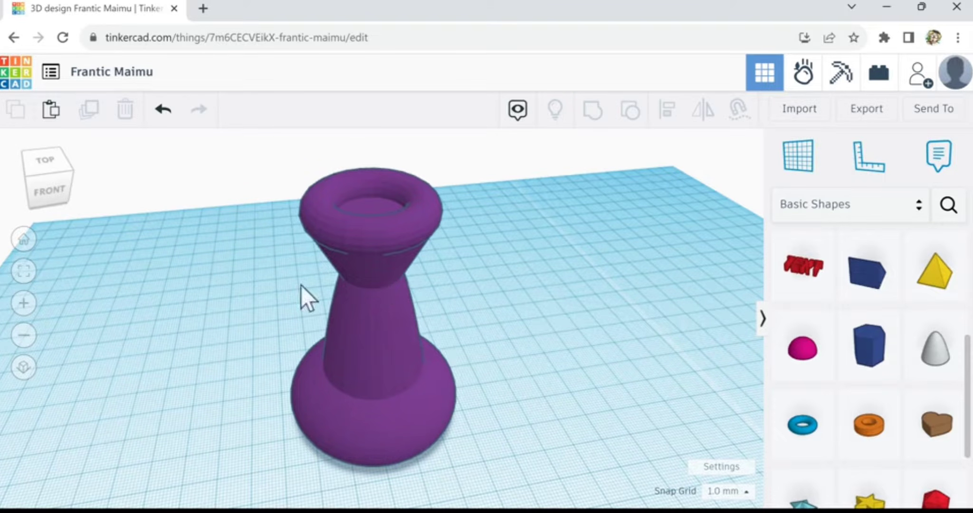
{"action": "left_click_drag", "start_coordinate": [248, 268], "coordinate": [474, 458]}
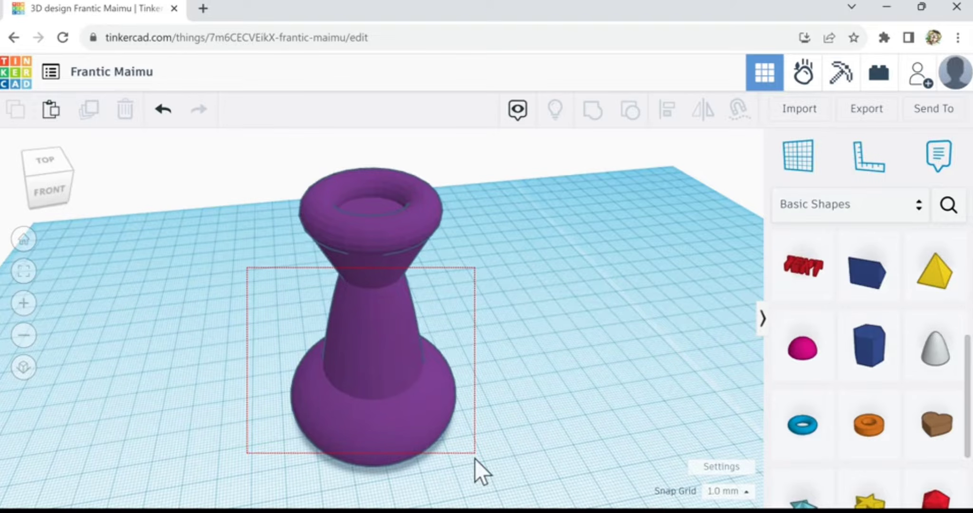
{"action": "left_click_drag", "start_coordinate": [474, 458], "coordinate": [474, 459]}
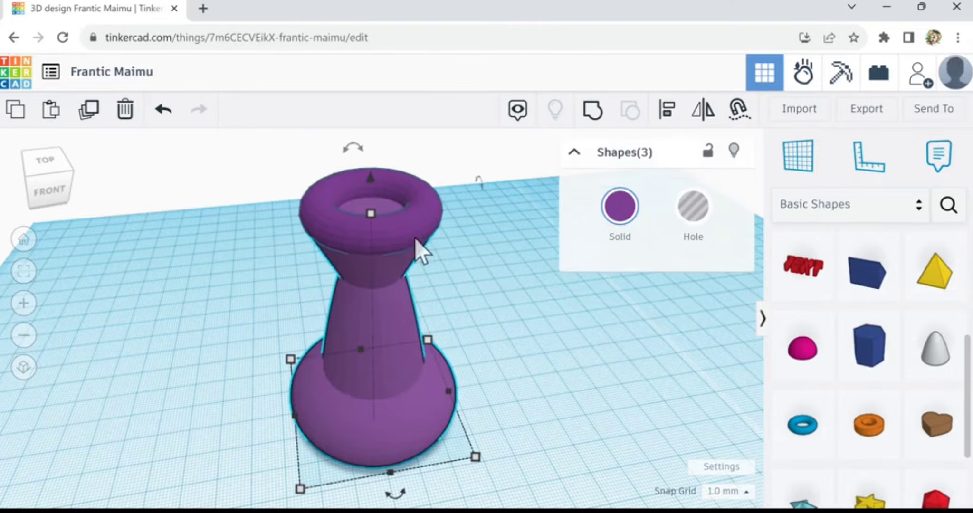
{"action": "left_click_drag", "start_coordinate": [417, 246], "coordinate": [666, 168]}
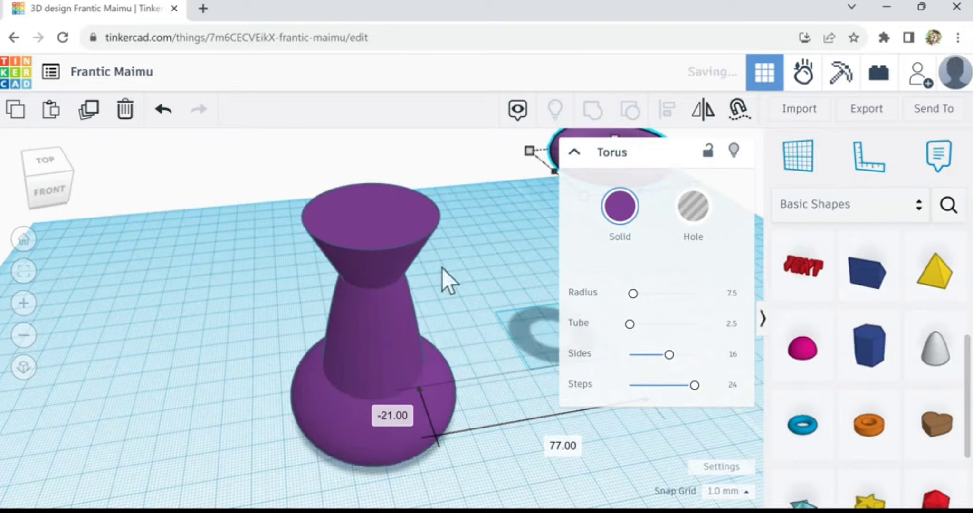
- Group the flattened sphere, paraboloid and cone into one shape and shift it about 5 mm by 12 mm on the workplane
{"action": "left_click_drag", "start_coordinate": [248, 190], "coordinate": [468, 463]}
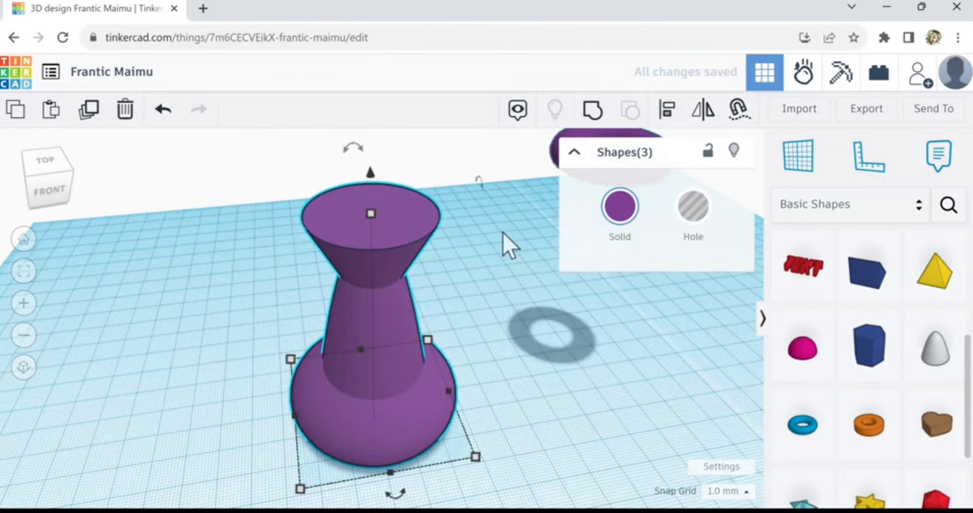
{"action": "left_click", "coordinate": [593, 115]}
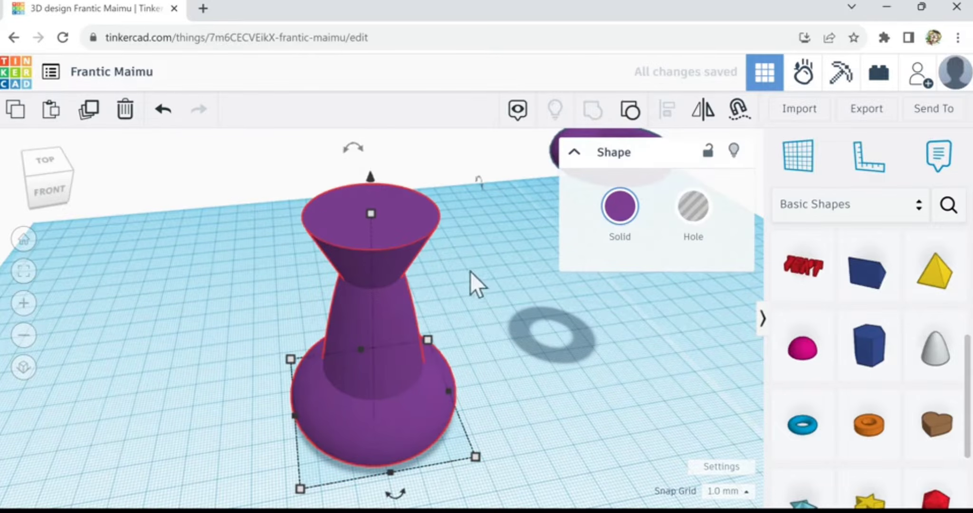
{"action": "left_click", "coordinate": [466, 288]}
{"action": "left_click_drag", "start_coordinate": [334, 237], "coordinate": [396, 309]}
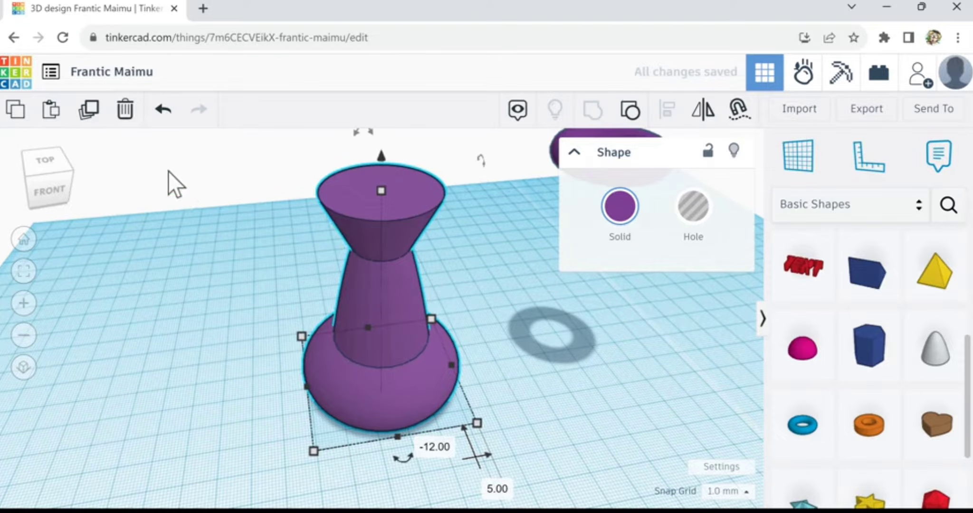
- Duplicate the grouped vase body in place and turn the copy into a hole
{"action": "left_click", "coordinate": [89, 112]}
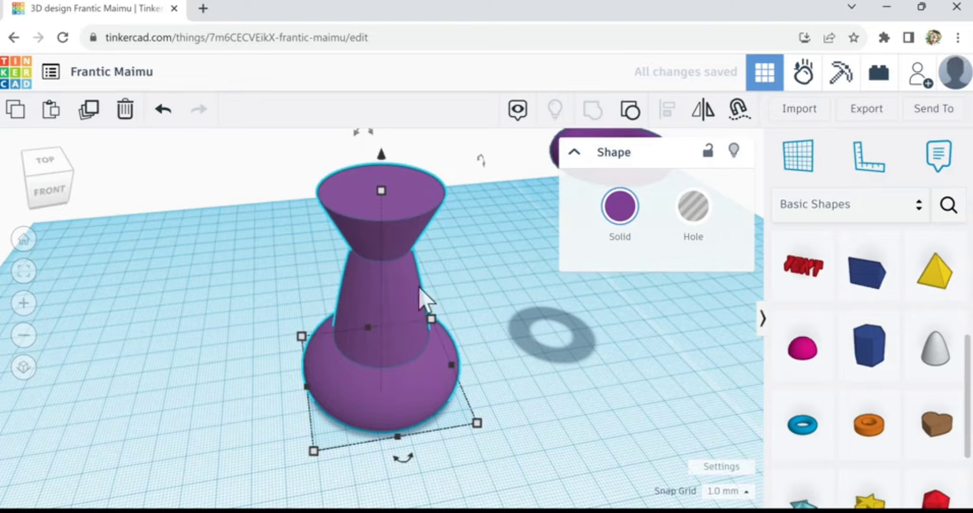
{"action": "left_click", "coordinate": [693, 223]}
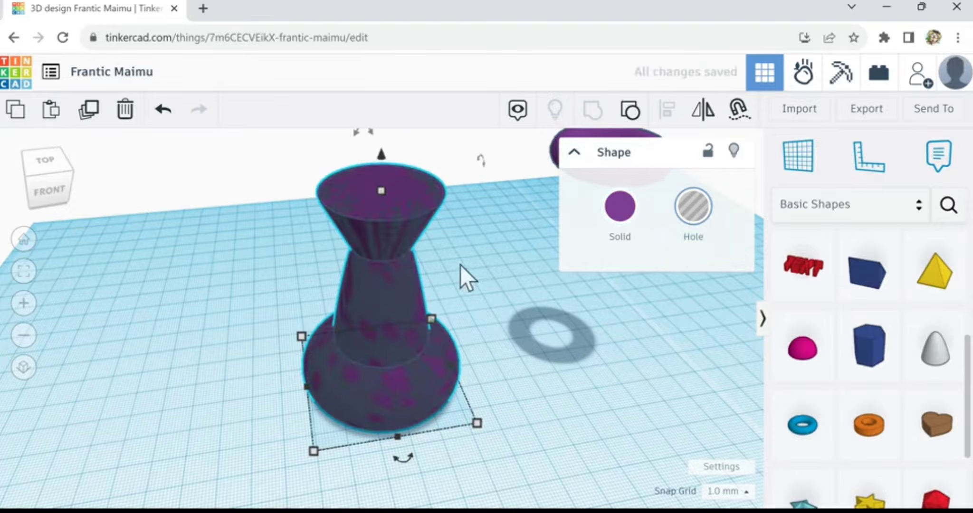
- Move the hole copy sideways along the workplane until it stands just to the left of the solid body
{"action": "key", "text": "Right"}
{"action": "key", "text": "Right"}
{"action": "key", "text": "Right"}
{"action": "key", "text": "Right"}
{"action": "key", "text": "Right"}
{"action": "key", "text": "Right"}
{"action": "key", "text": "Right"}
{"action": "key", "text": "Right"}
{"action": "key", "text": "Right"}
{"action": "key", "text": "Right"}
{"action": "key", "text": "Right"}
{"action": "key", "text": "Right"}
{"action": "key", "text": "Right"}
{"action": "key", "text": "Right"}
{"action": "key", "text": "Right"}
{"action": "key", "text": "Right"}
{"action": "key", "text": "Right"}
{"action": "key", "text": "Right"}
{"action": "key", "text": "Right"}
{"action": "key", "text": "Right"}
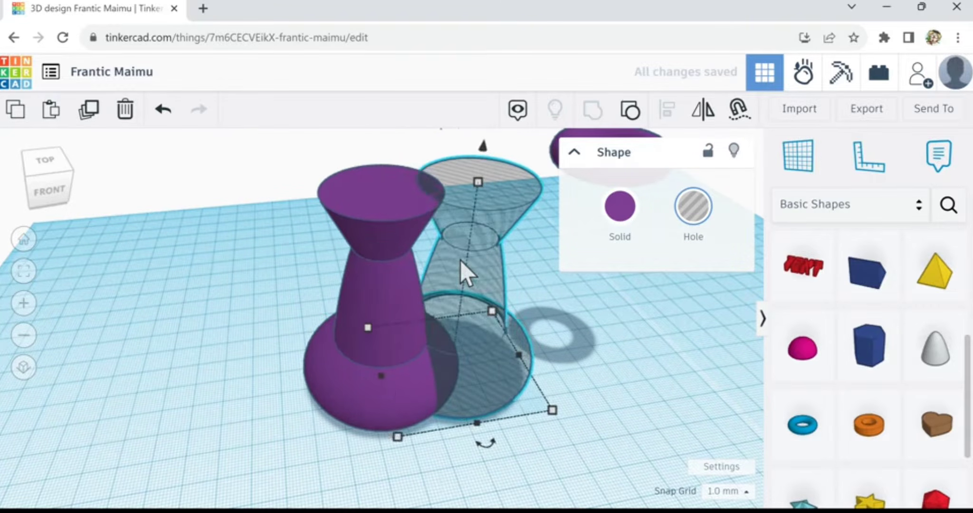
{"action": "key", "text": "Right"}
{"action": "key", "text": "Right"}
{"action": "key", "text": "Right"}
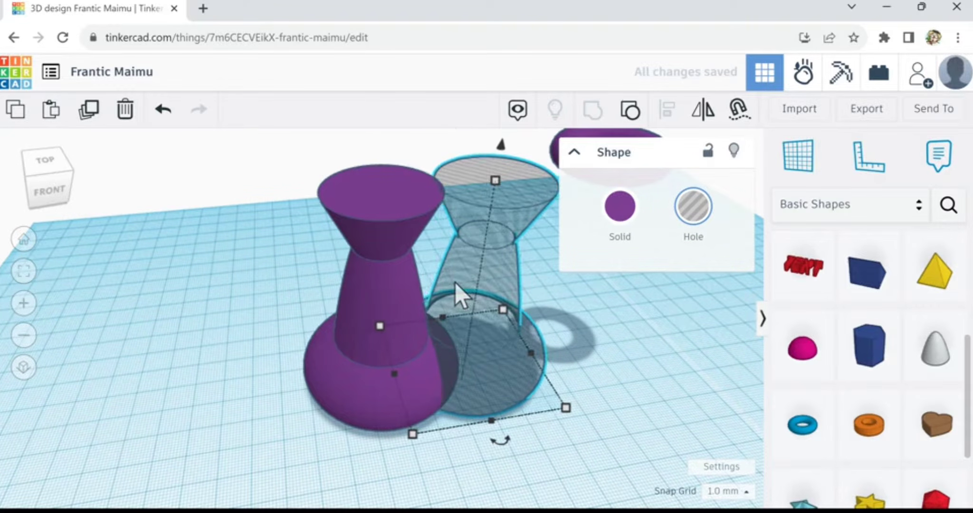
{"action": "key", "text": "Left"}
{"action": "key", "text": "Left"}
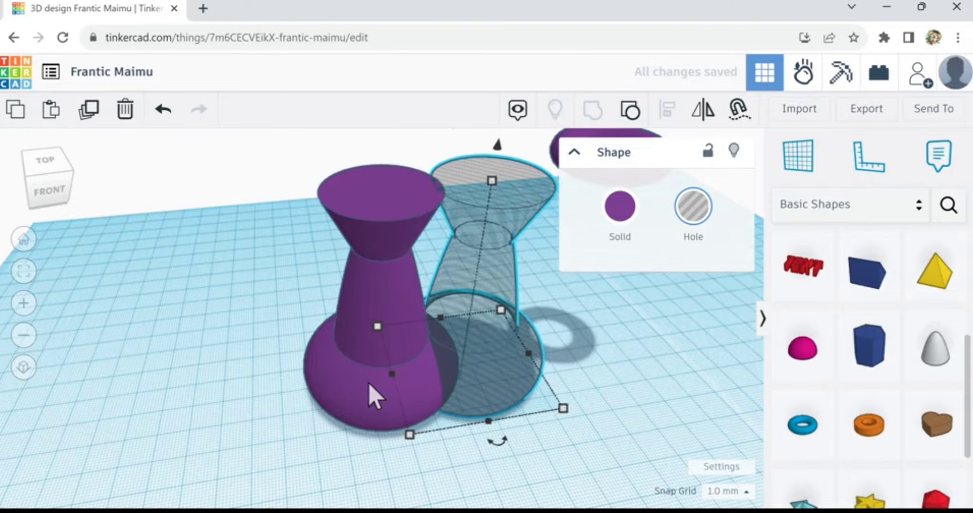
{"action": "key", "text": "Left"}
{"action": "key", "text": "Left"}
{"action": "key", "text": "Left"}
{"action": "key", "text": "Left"}
{"action": "key", "text": "Left"}
{"action": "key", "text": "Left"}
{"action": "key", "text": "Left"}
{"action": "key", "text": "Left"}
{"action": "key", "text": "Left"}
{"action": "key", "text": "Left"}
{"action": "key", "text": "Left"}
{"action": "key", "text": "Left"}
{"action": "key", "text": "Left"}
{"action": "key", "text": "Left"}
{"action": "key", "text": "Left"}
{"action": "key", "text": "Left"}
{"action": "key", "text": "Left"}
{"action": "key", "text": "Left"}
{"action": "key", "text": "Left"}
{"action": "key", "text": "Left"}
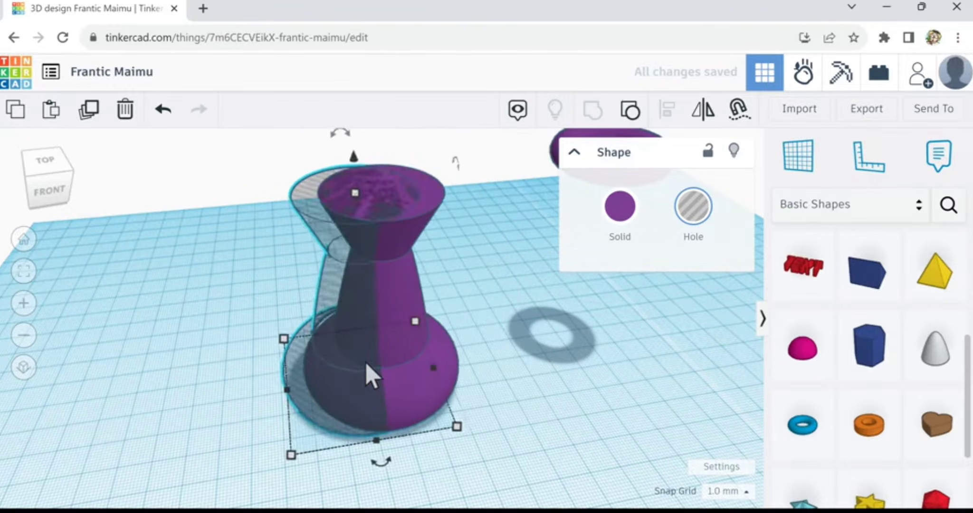
{"action": "key", "text": "Left"}
{"action": "key", "text": "Left"}
{"action": "key", "text": "Left"}
{"action": "key", "text": "Left"}
{"action": "key", "text": "Left"}
{"action": "key", "text": "Left"}
{"action": "key", "text": "Left"}
{"action": "key", "text": "Left"}
{"action": "key", "text": "Left"}
{"action": "key", "text": "Left"}
{"action": "key", "text": "Left"}
{"action": "key", "text": "Left"}
{"action": "key", "text": "Left"}
{"action": "key", "text": "Left"}
{"action": "key", "text": "Left"}
{"action": "key", "text": "Left"}
{"action": "key", "text": "Left"}
{"action": "key", "text": "Left"}
{"action": "key", "text": "Left"}
{"action": "key", "text": "Left"}
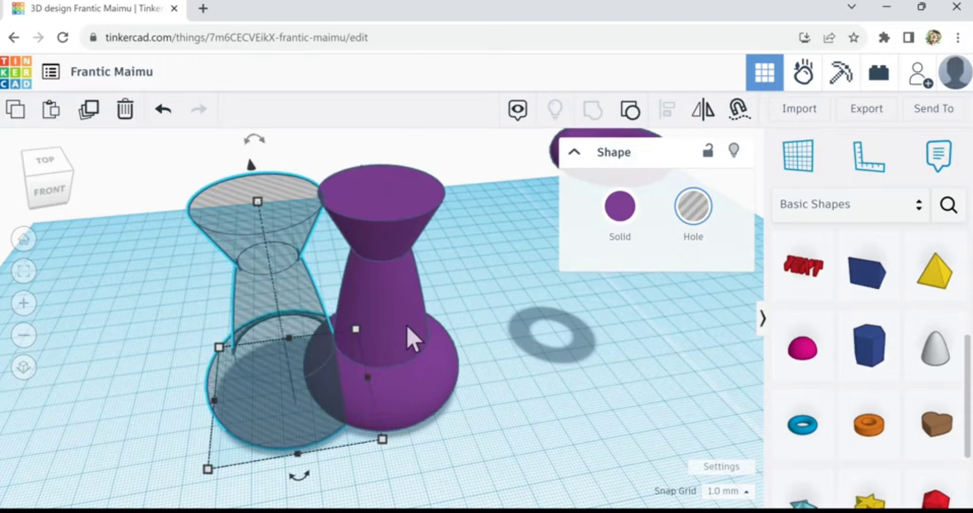
- Select the solid body rather than the hole copy and shrink its base to 52 by 52 mm
{"action": "left_click", "coordinate": [412, 376]}
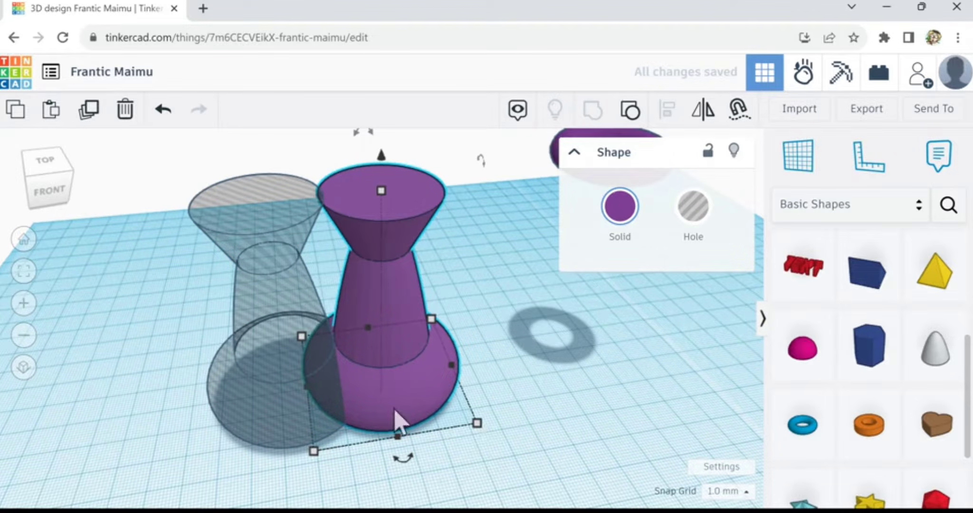
{"action": "left_click", "coordinate": [258, 394]}
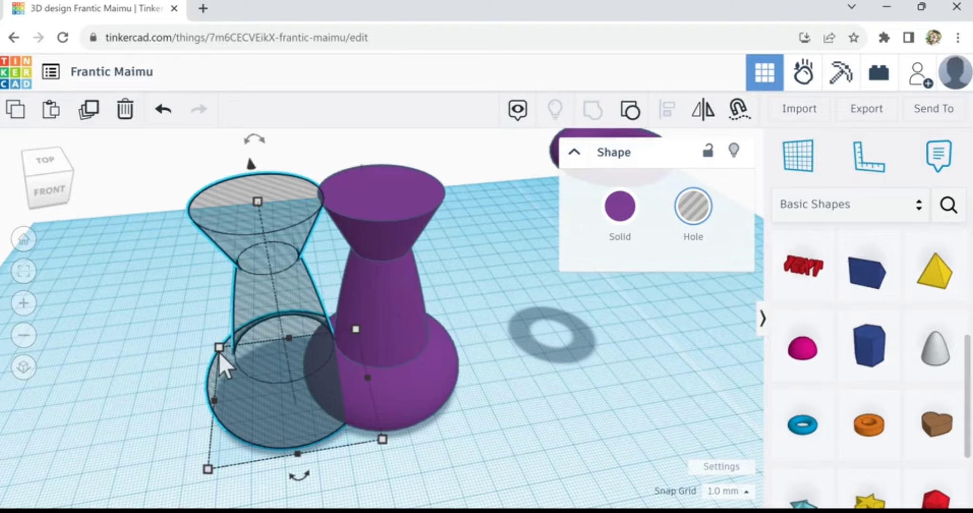
{"action": "left_click", "coordinate": [408, 374]}
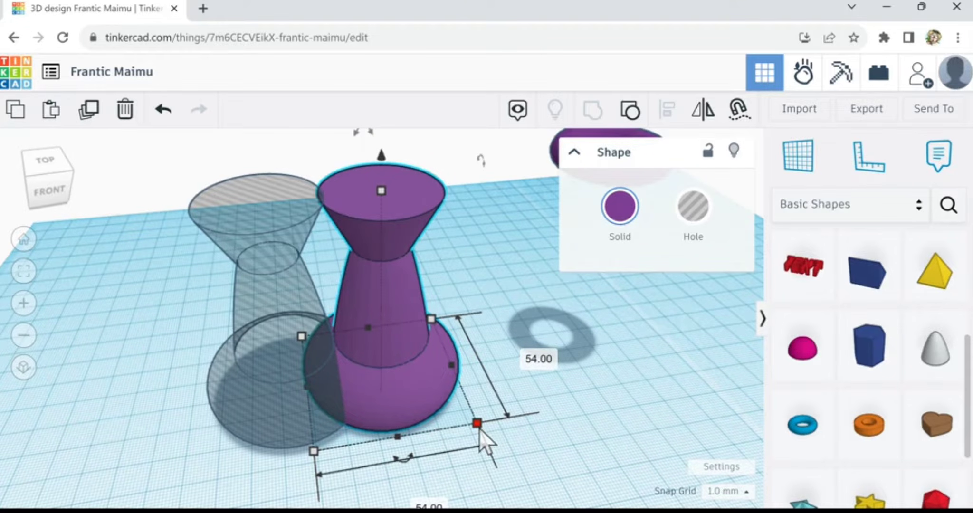
{"action": "left_click_drag", "start_coordinate": [479, 429], "coordinate": [471, 424]}
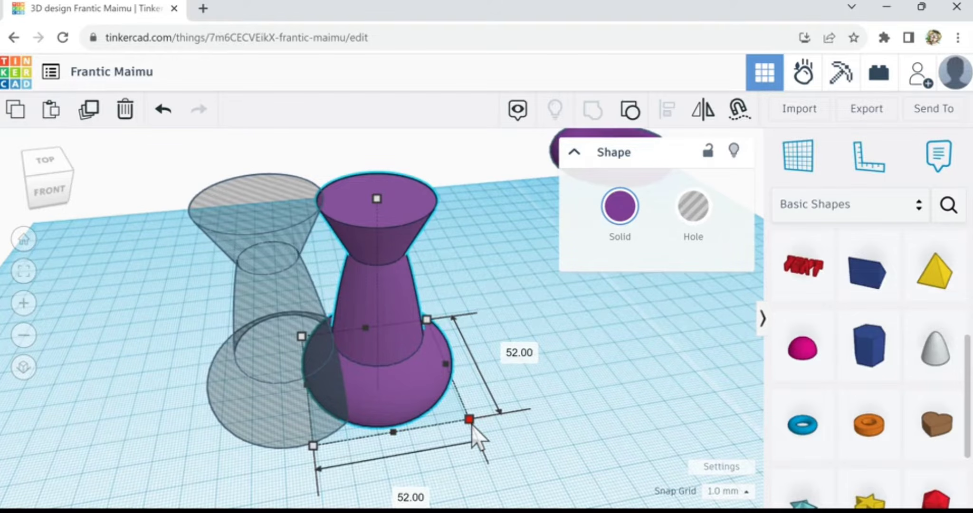
- Try the smaller solid body inside the hole copy to compare their sizes, and move it back out beside it
{"action": "left_click_drag", "start_coordinate": [405, 382], "coordinate": [307, 396]}
{"action": "mouse_move", "coordinate": [386, 292]}
{"action": "right_mouse_down"}
{"action": "mouse_move", "coordinate": [382, 266]}
{"action": "mouse_move", "coordinate": [387, 294]}
{"action": "right_mouse_up"}
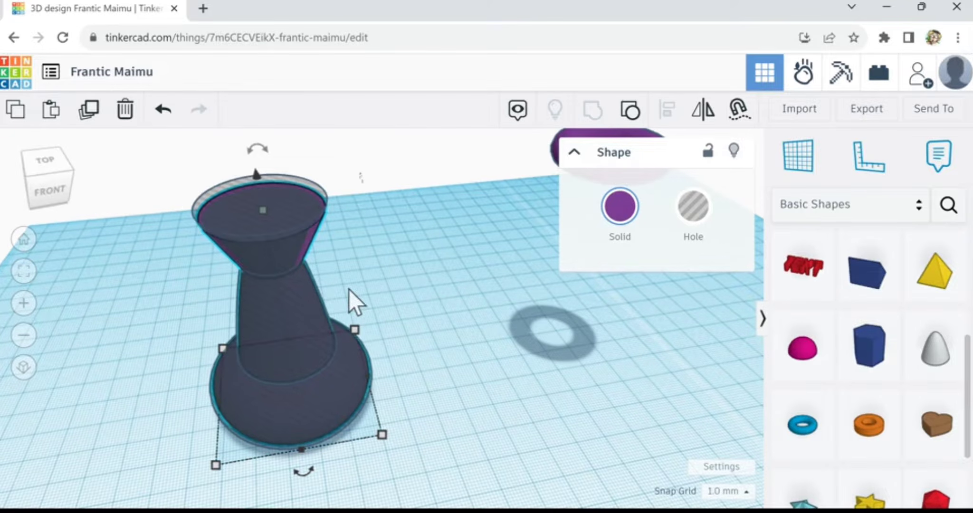
{"action": "mouse_move", "coordinate": [349, 290]}
{"action": "right_mouse_down"}
{"action": "mouse_move", "coordinate": [345, 270]}
{"action": "mouse_move", "coordinate": [351, 290]}
{"action": "right_mouse_up"}
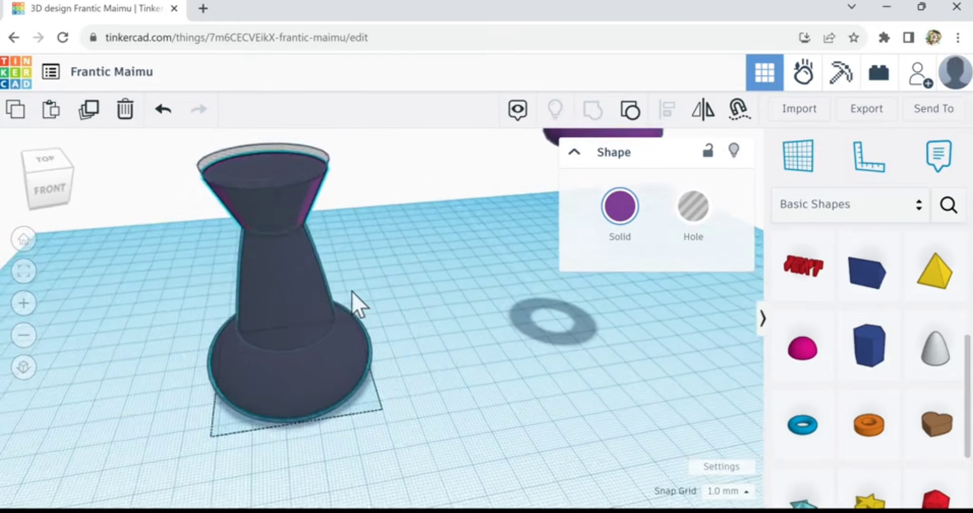
{"action": "left_click_drag", "start_coordinate": [351, 291], "coordinate": [463, 457]}
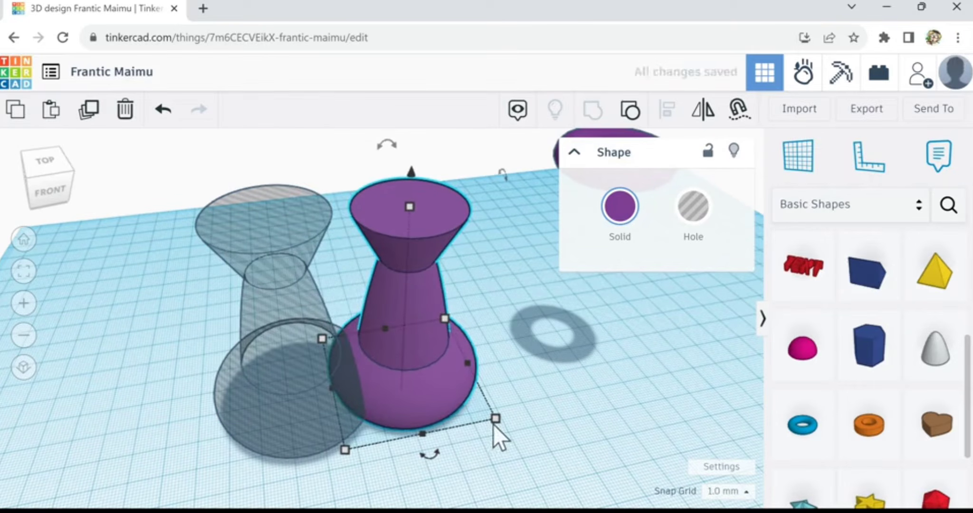
- Shrink the solid body's base to 50 by 51 mm and set its height to 82.67 mm
{"action": "left_click_drag", "start_coordinate": [495, 423], "coordinate": [487, 422]}
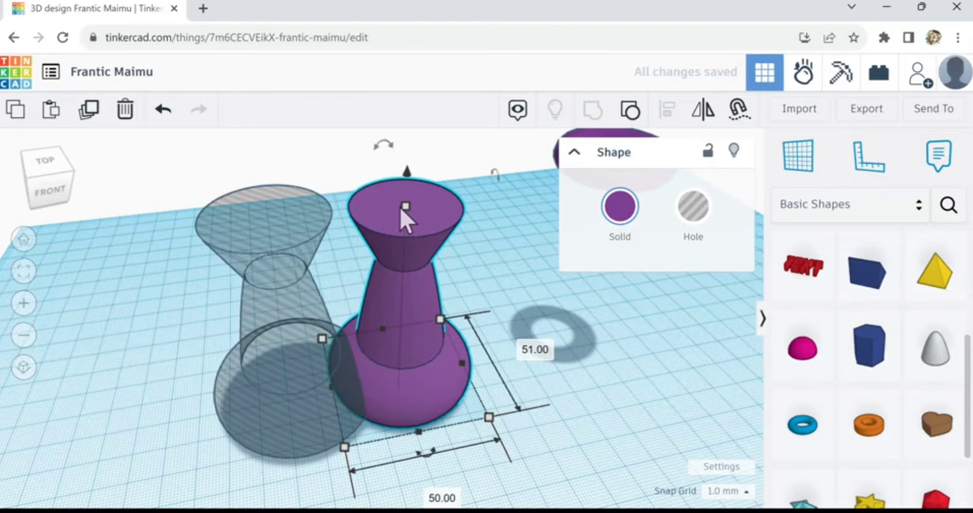
{"action": "left_click_drag", "start_coordinate": [407, 212], "coordinate": [407, 196]}
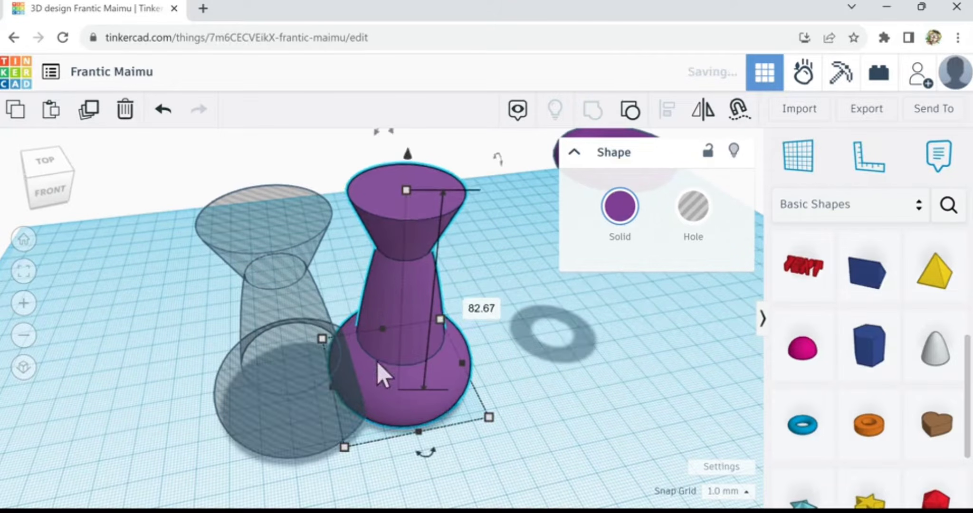
- Move the solid body 37 mm sideways into the hole copy and reduce its height to 80.67 mm
{"action": "left_click_drag", "start_coordinate": [368, 374], "coordinate": [272, 389]}
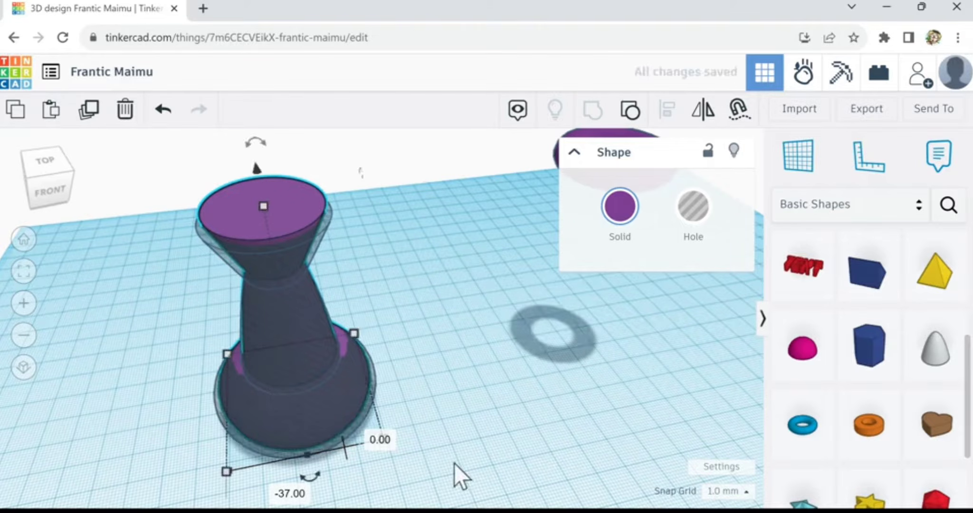
{"action": "right_click_drag", "start_coordinate": [447, 419], "coordinate": [458, 451]}
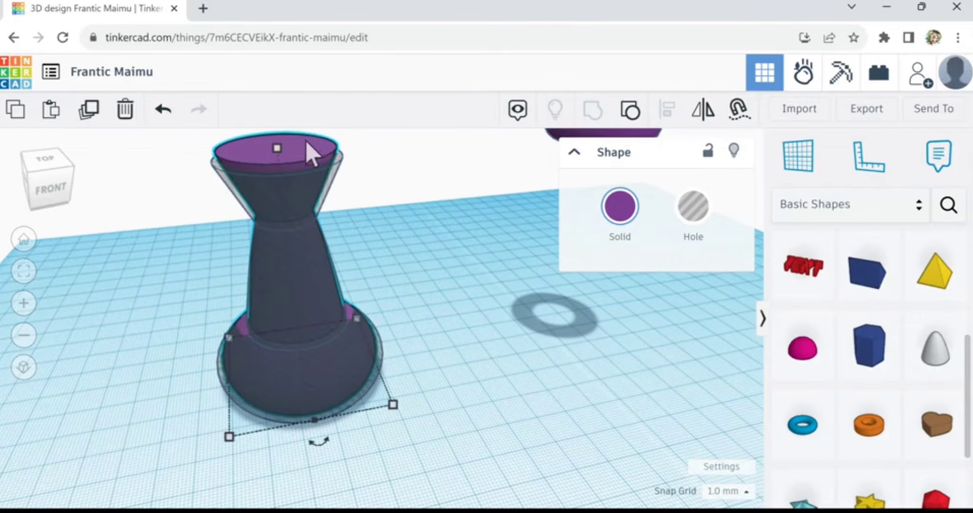
{"action": "mouse_move", "coordinate": [278, 150]}
{"action": "left_click_drag", "start_coordinate": [278, 151], "coordinate": [279, 159]}
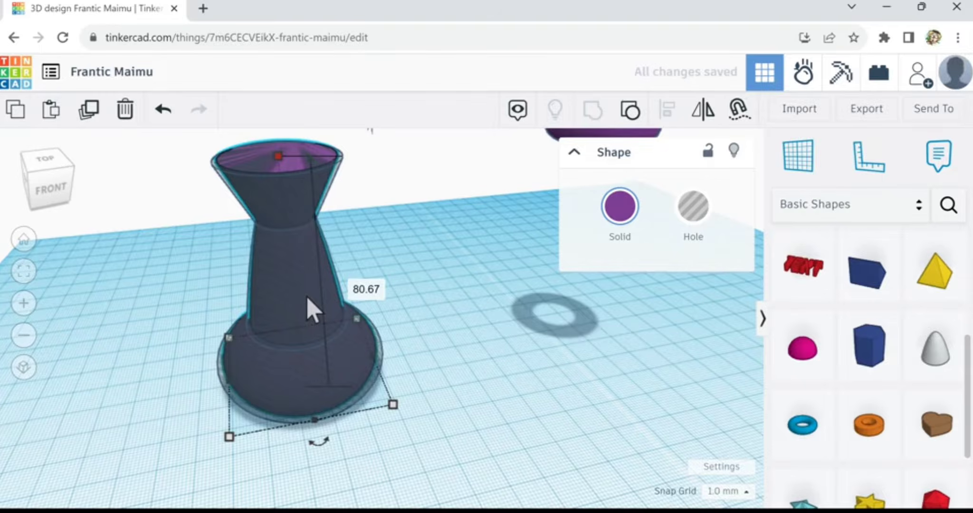
- Shrink the solid's base slightly further, reposition it inside the hole copy and reduce its height to about 77.15 mm
{"action": "scroll", "coordinate": [307, 299], "scroll_direction": "up", "scroll_amount": 1}
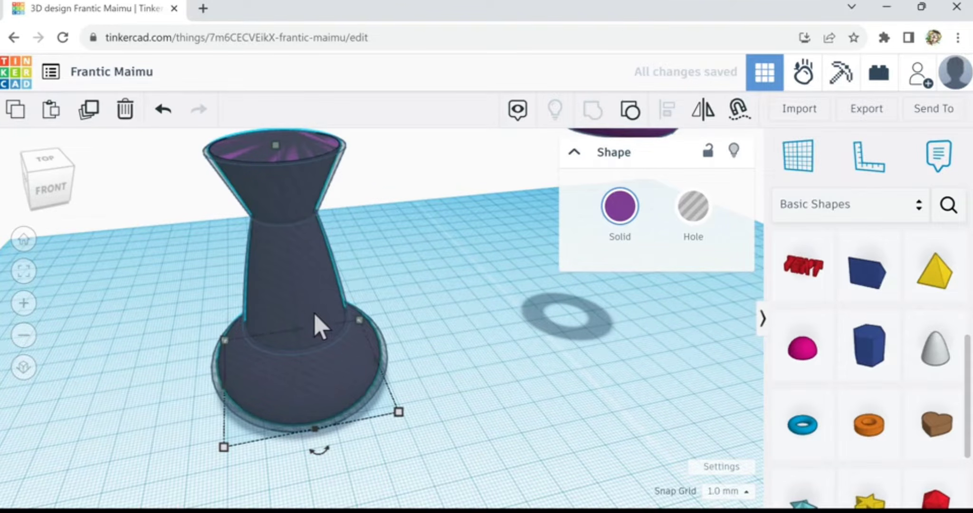
{"action": "left_click", "coordinate": [359, 325]}
{"action": "left_click_drag", "start_coordinate": [359, 332], "coordinate": [350, 329]}
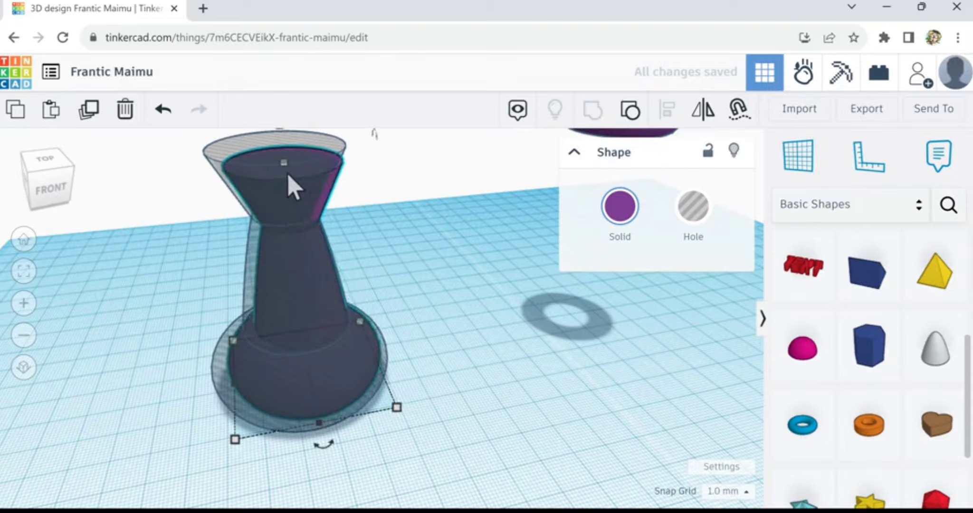
{"action": "key", "text": "ctrl+Up"}
{"action": "left_click_drag", "start_coordinate": [275, 164], "coordinate": [274, 159]}
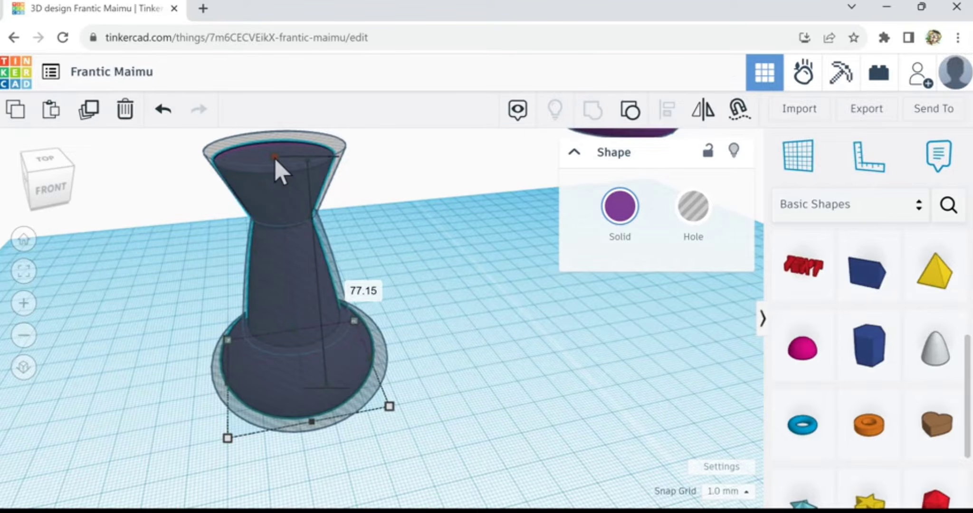
{"action": "left_click_drag", "start_coordinate": [275, 159], "coordinate": [274, 159]}
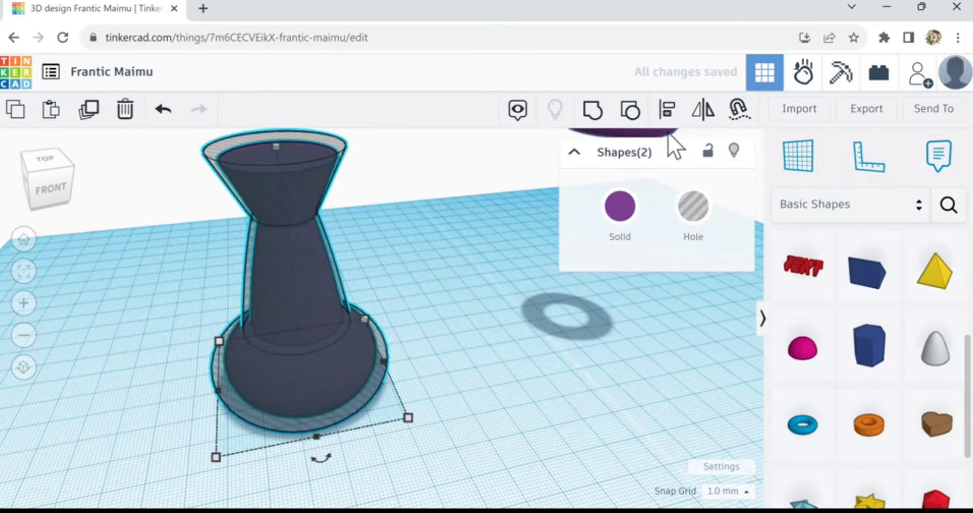
- Align the solid body and the hole copy to their centres along both horizontal axes
{"action": "left_click", "coordinate": [668, 112]}
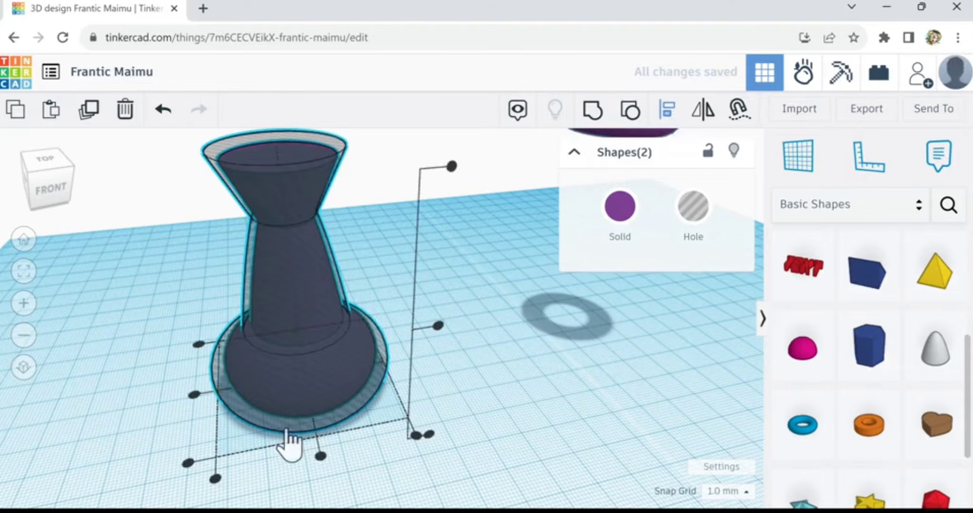
{"action": "left_click", "coordinate": [194, 395]}
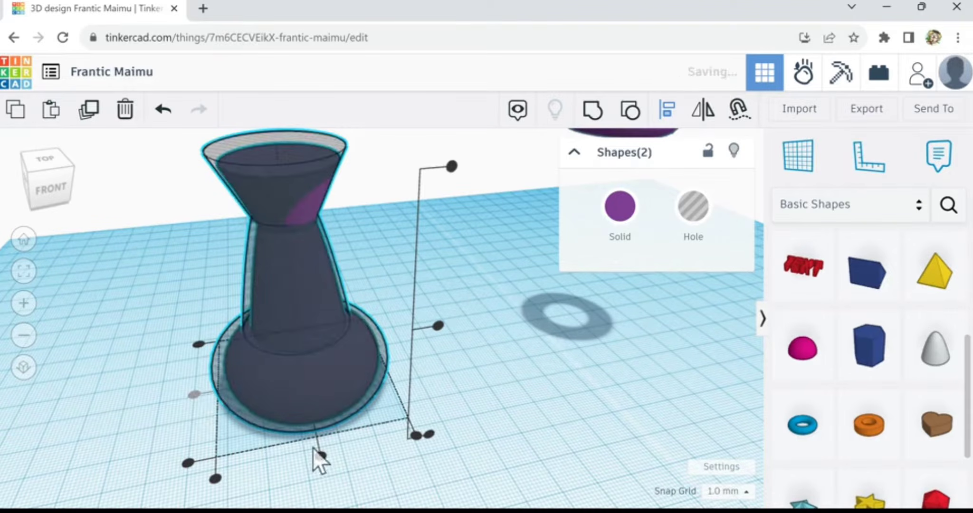
{"action": "left_click", "coordinate": [322, 457]}
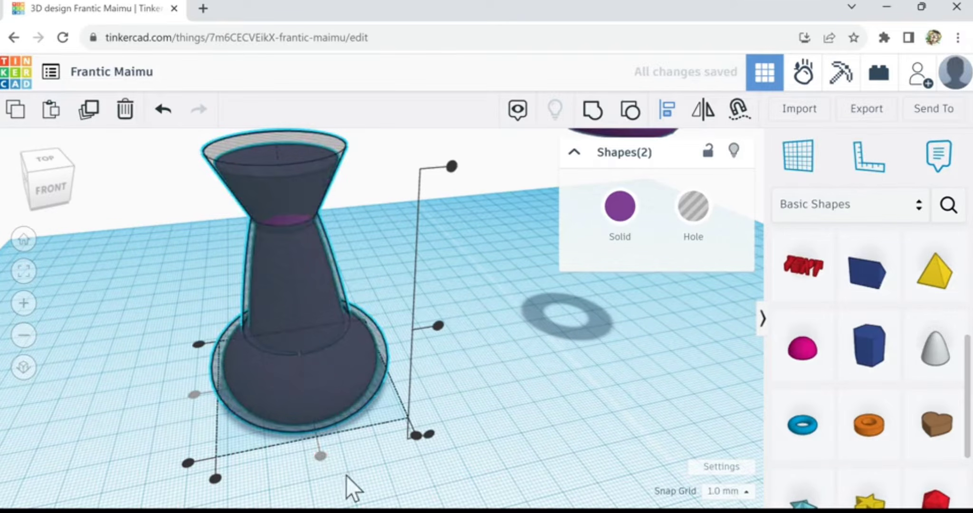
{"action": "right_click_drag", "start_coordinate": [367, 211], "coordinate": [352, 191]}
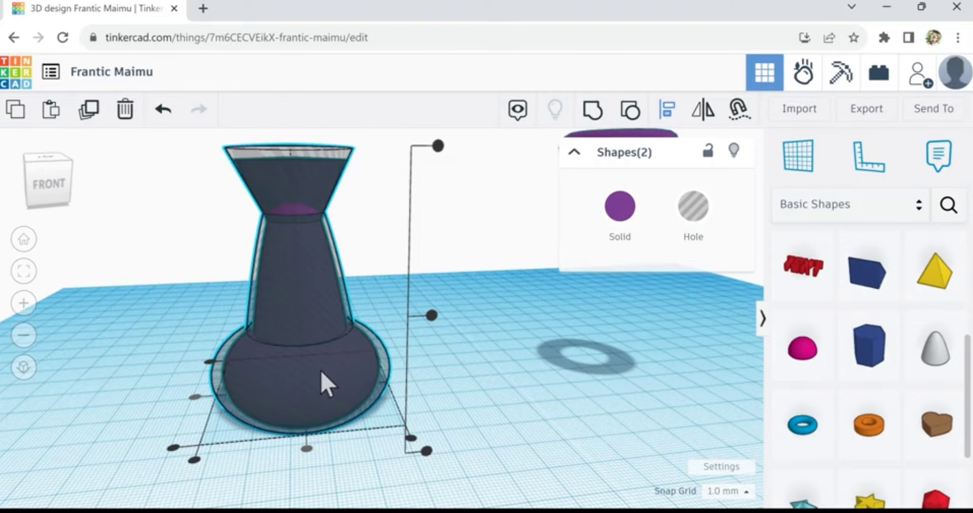
- Turn the larger hole copy of the vase body into a purple solid
{"action": "left_click", "coordinate": [275, 447]}
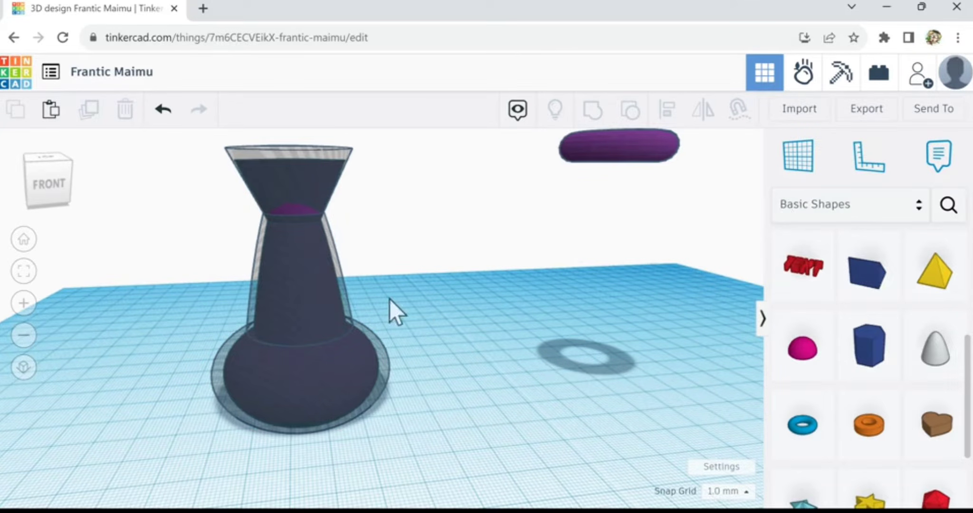
{"action": "left_click", "coordinate": [310, 172]}
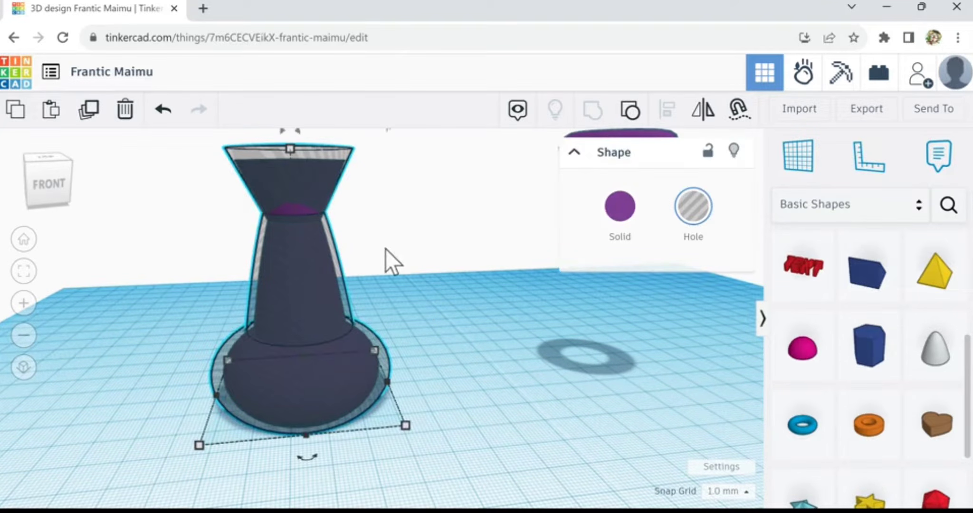
{"action": "left_click", "coordinate": [620, 209]}
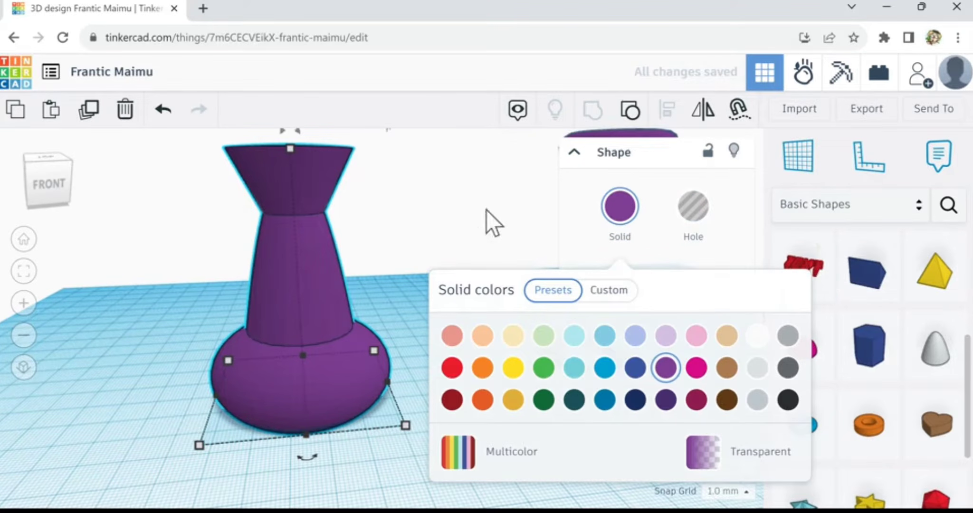
{"action": "left_click", "coordinate": [482, 232]}
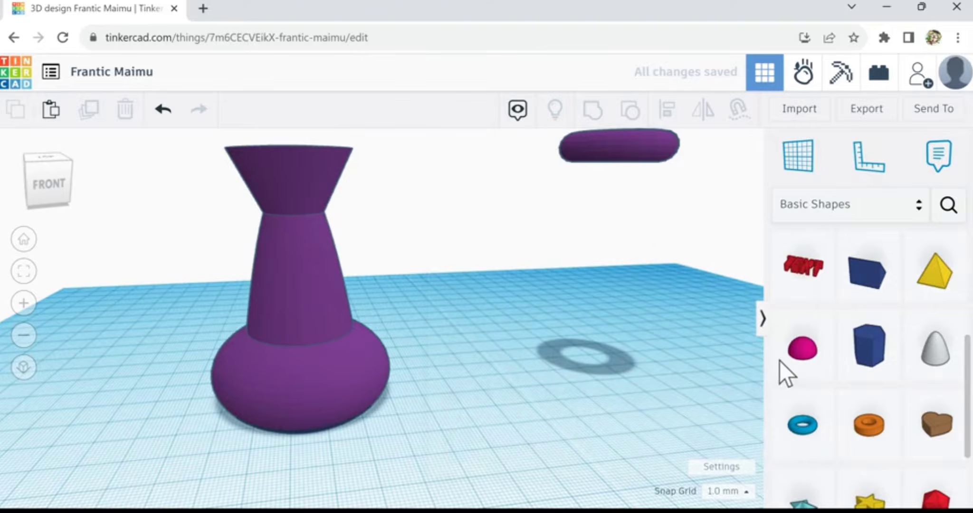
- Place a box hole, extend its base under the whole vase to 81 mm deep and reduce its height to 9 mm
{"action": "scroll", "coordinate": [781, 366], "scroll_direction": "up", "scroll_amount": 5}
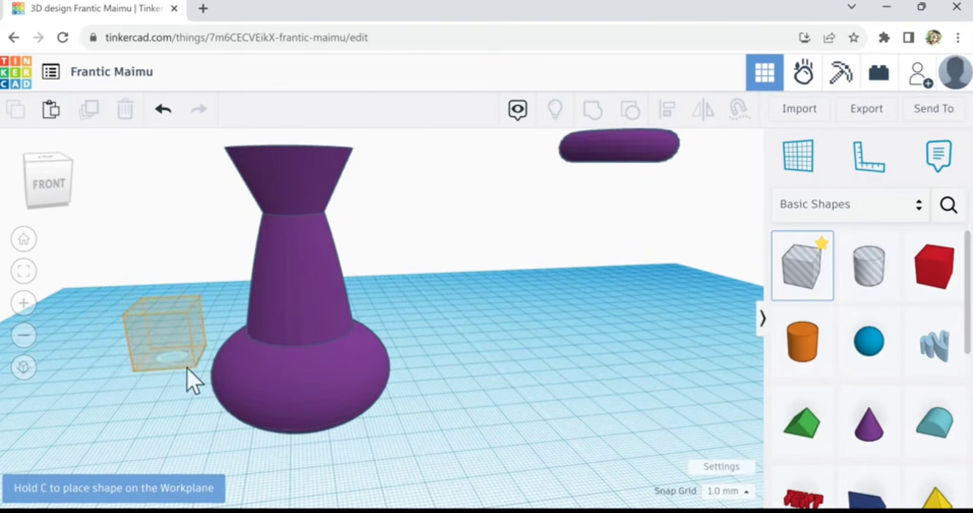
{"action": "left_click", "coordinate": [187, 367]}
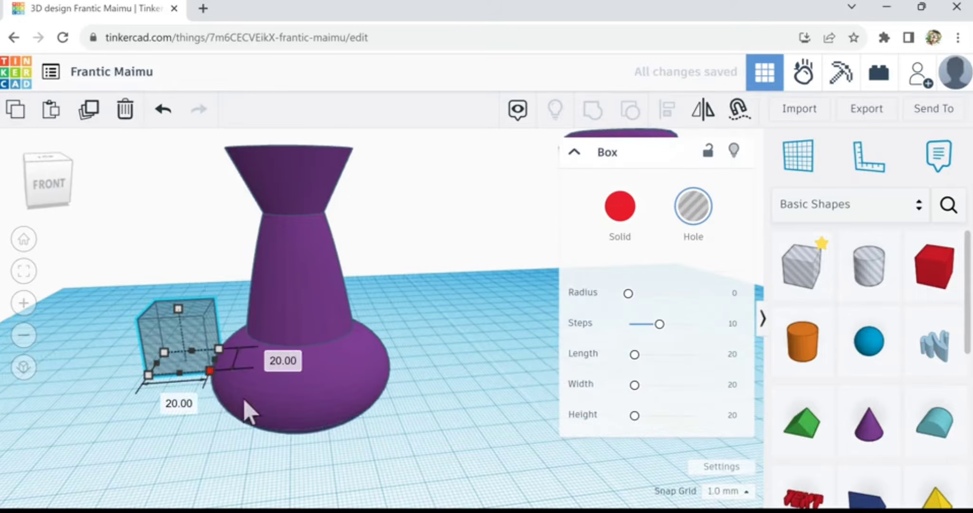
{"action": "left_click_drag", "start_coordinate": [244, 400], "coordinate": [484, 451]}
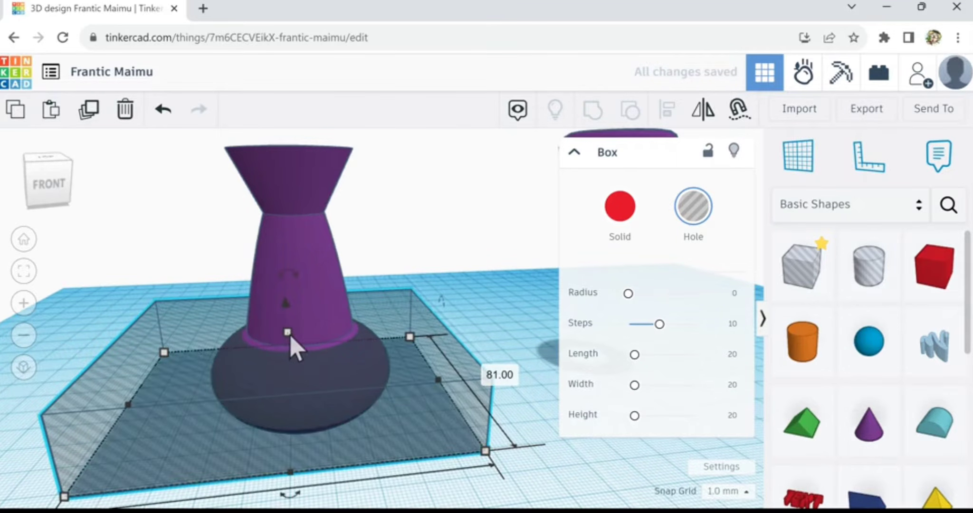
{"action": "left_click_drag", "start_coordinate": [288, 333], "coordinate": [309, 421]}
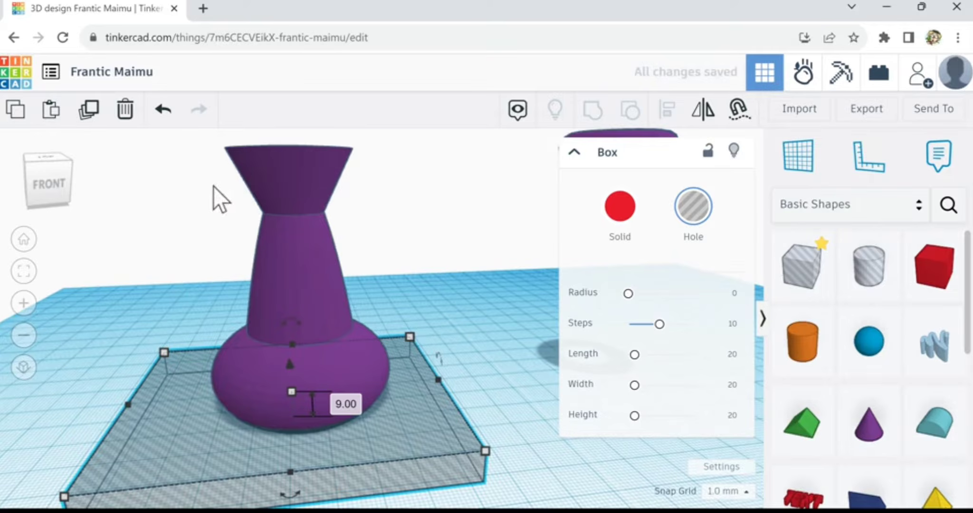
{"action": "left_click_drag", "start_coordinate": [215, 174], "coordinate": [218, 204]}
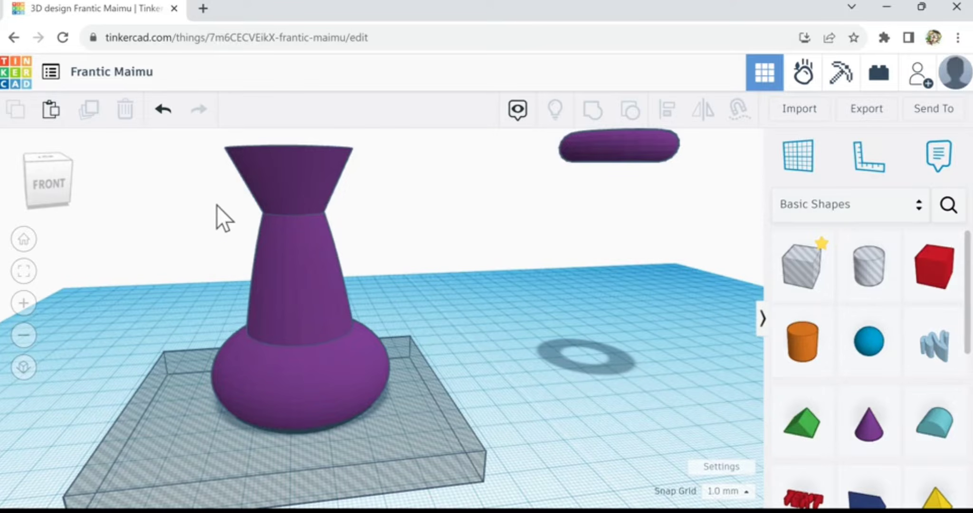
- Duplicate the flat box hole in place and group one copy with the outer vase body to trim its underside
{"action": "left_click", "coordinate": [279, 382]}
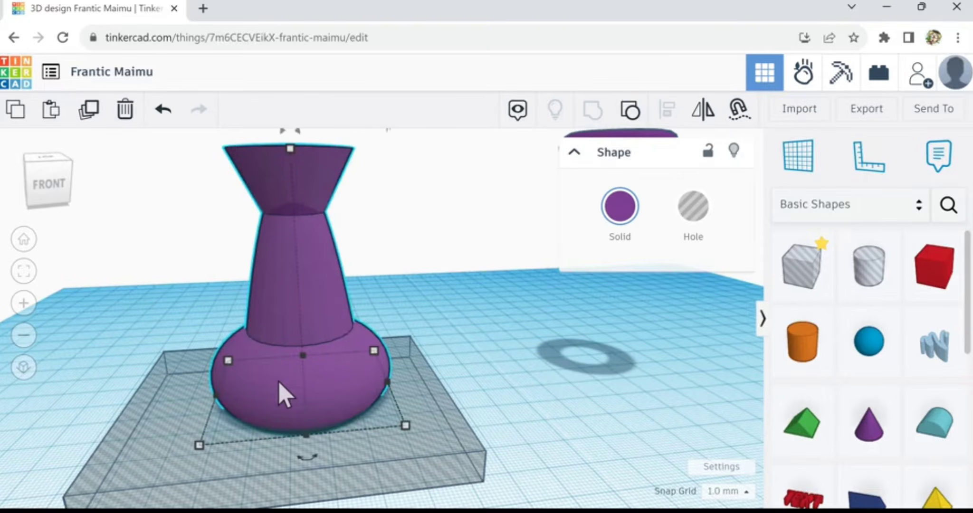
{"action": "left_click", "coordinate": [169, 402]}
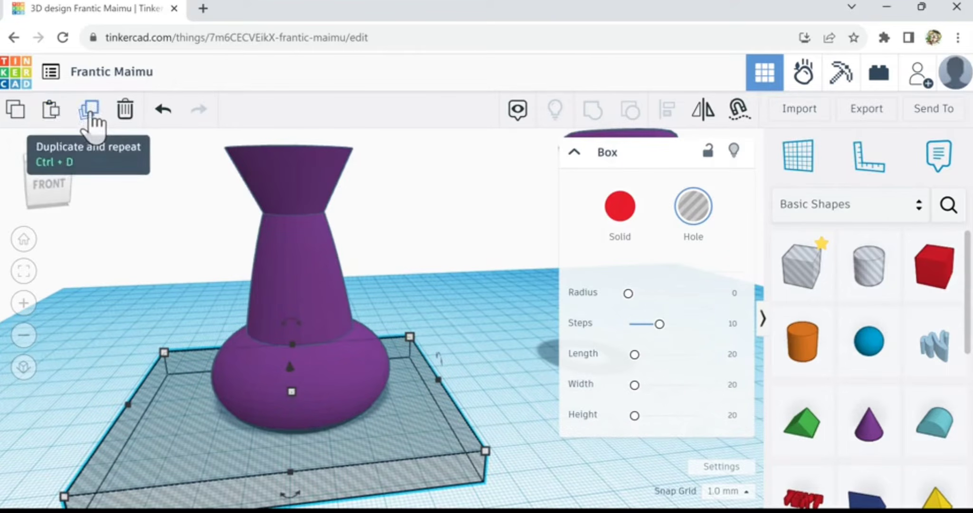
{"action": "left_click", "coordinate": [89, 114]}
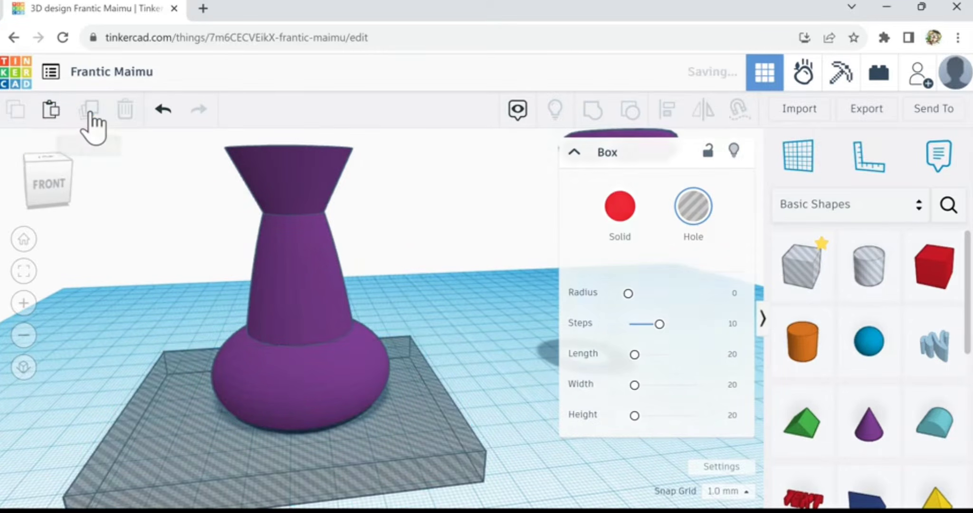
{"action": "left_click", "coordinate": [282, 282]}
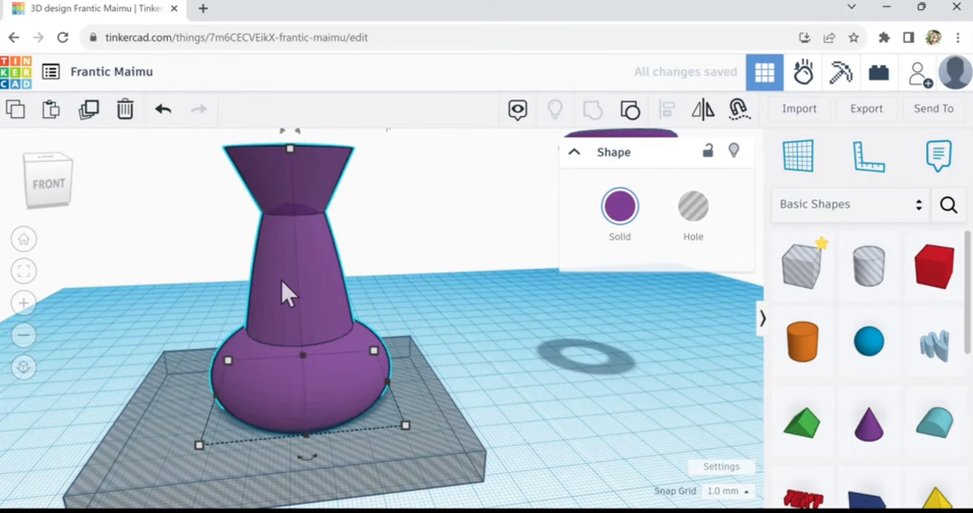
{"action": "left_click", "coordinate": [165, 402]}
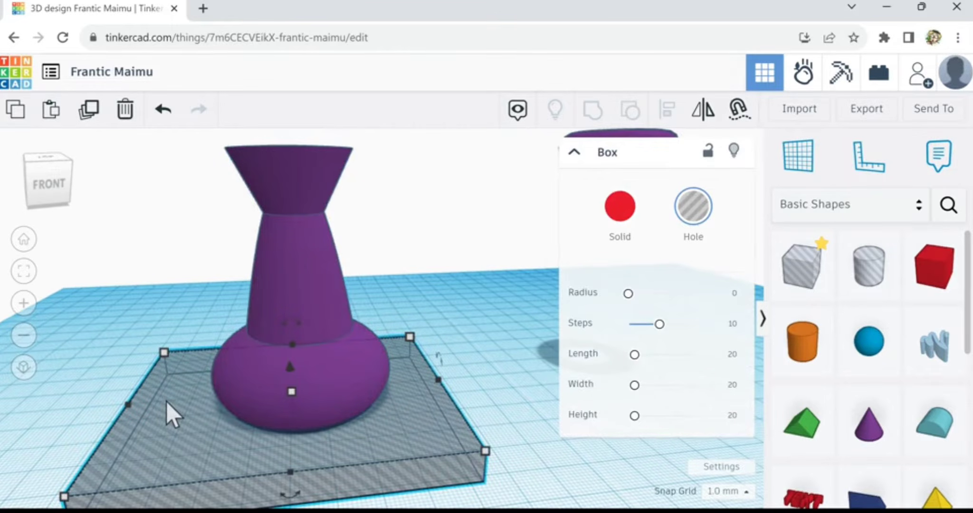
{"action": "left_click", "coordinate": [280, 278], "text": "shift"}
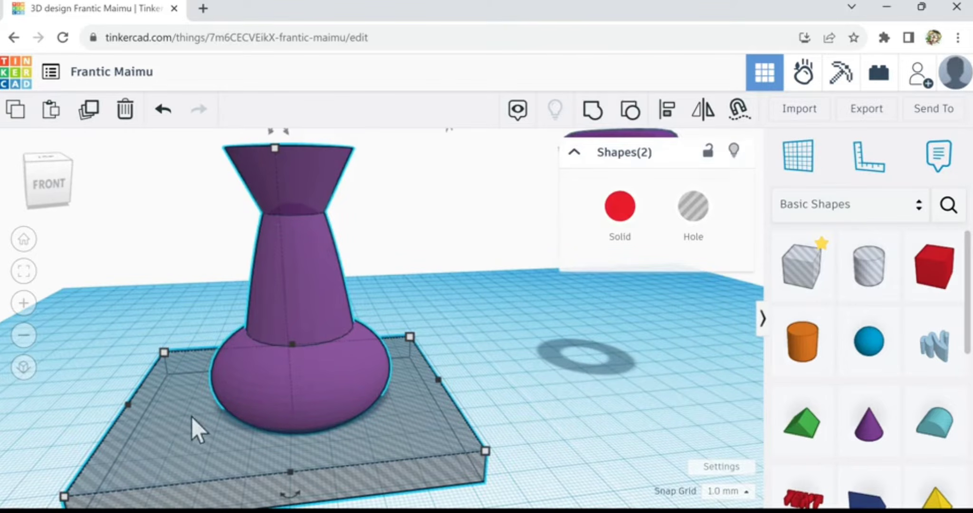
{"action": "left_click", "coordinate": [592, 112]}
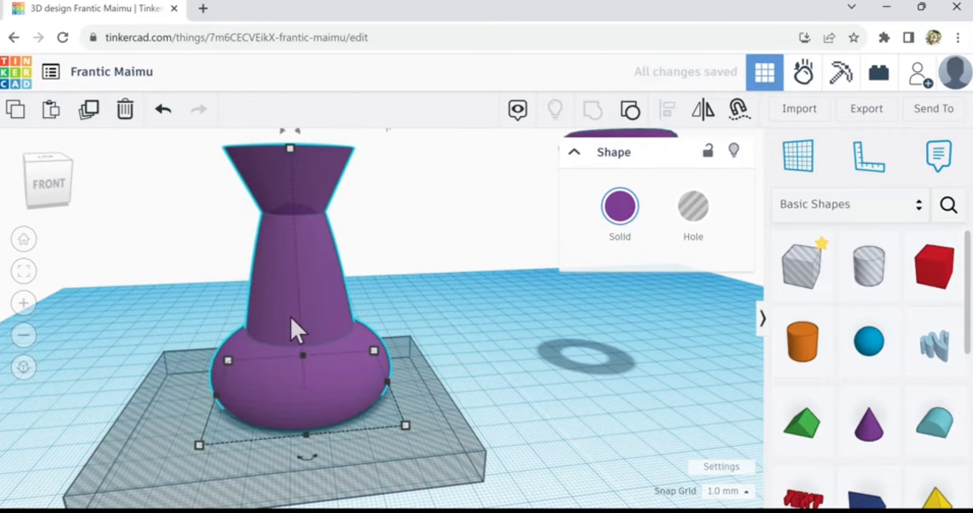
- Move the outer body away by 84 and -35 mm and group the inner body with the remaining box hole
{"action": "left_click_drag", "start_coordinate": [343, 307], "coordinate": [522, 277], "text": "alt"}
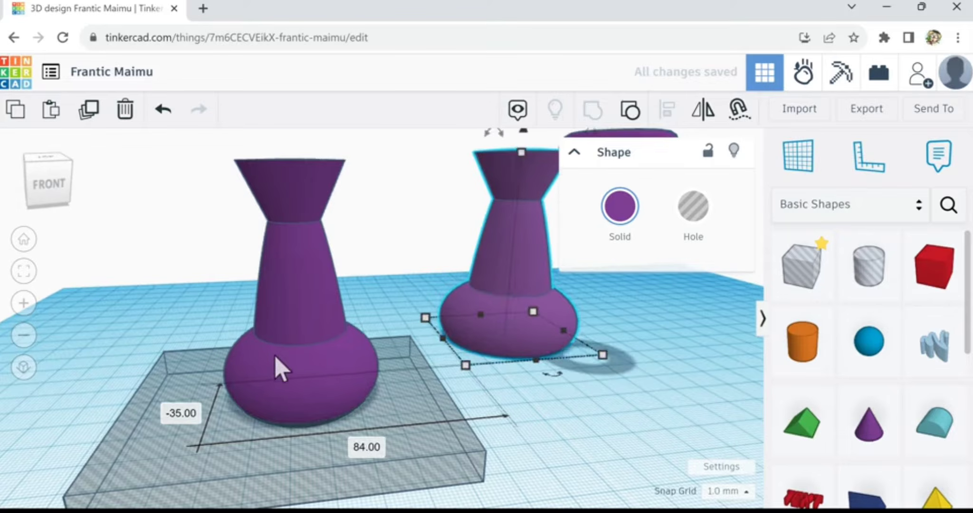
{"action": "left_click", "coordinate": [274, 356]}
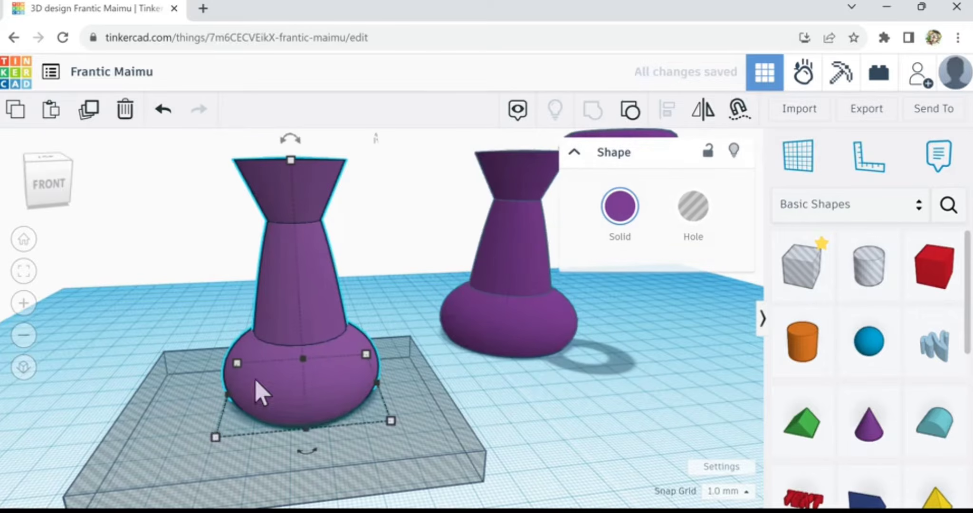
{"action": "left_click", "coordinate": [175, 426], "text": "shift"}
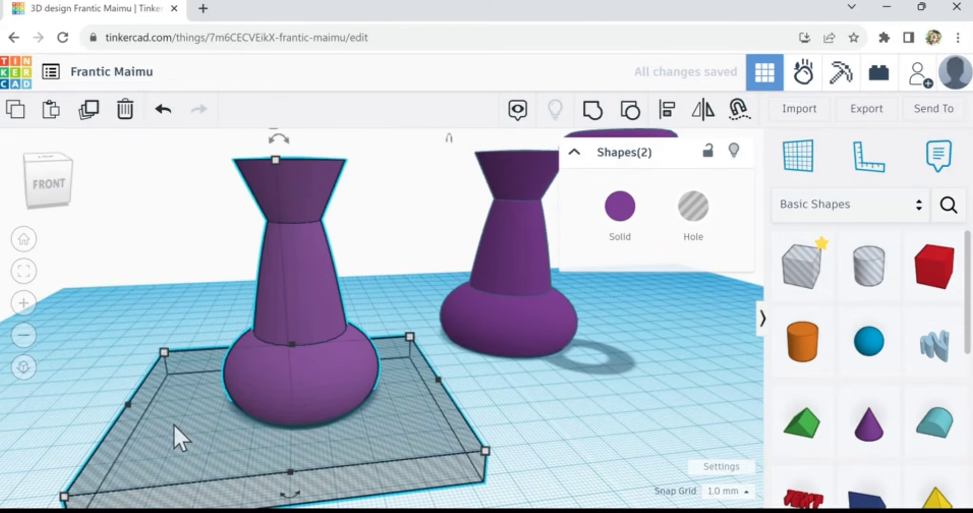
{"action": "left_click", "coordinate": [592, 110]}
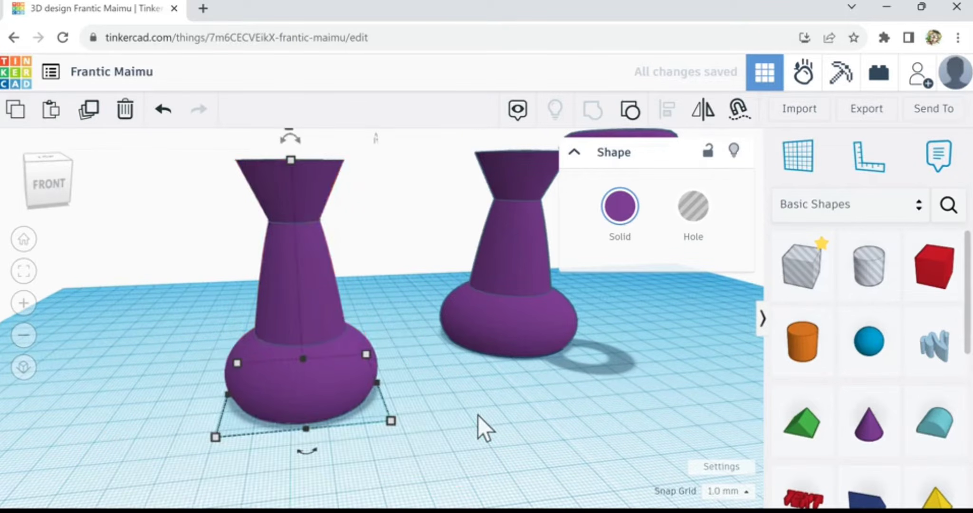
- Move the outer body back by -57 and 31 mm to overlap the inner body and turn it into a hole
{"action": "right_click_drag", "start_coordinate": [478, 415], "coordinate": [505, 359]}
{"action": "left_click_drag", "start_coordinate": [518, 343], "coordinate": [336, 370]}
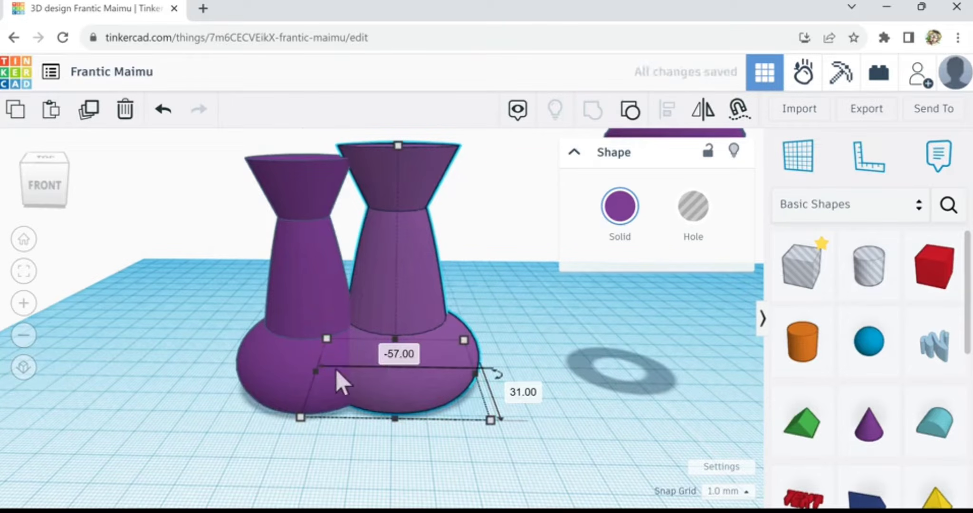
{"action": "left_click", "coordinate": [694, 208]}
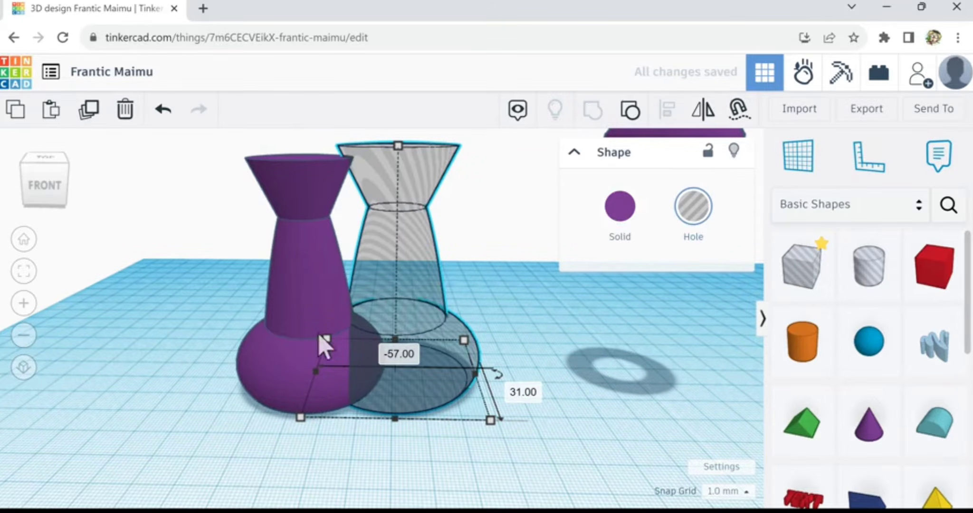
- Move the inner body 26.5 and -5.97 mm into the hole copy and centre-align both along the two horizontal axes
{"action": "left_click_drag", "start_coordinate": [295, 321], "coordinate": [382, 312]}
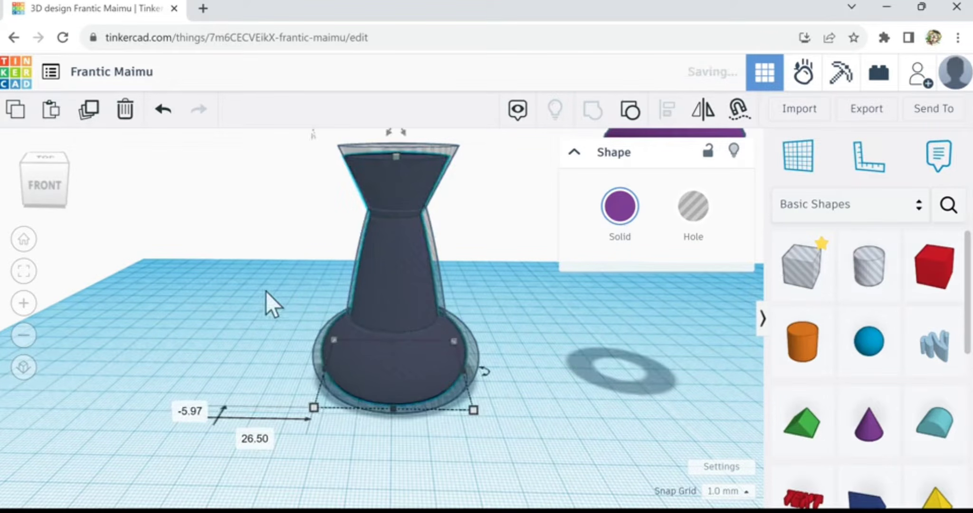
{"action": "left_click_drag", "start_coordinate": [276, 291], "coordinate": [430, 384]}
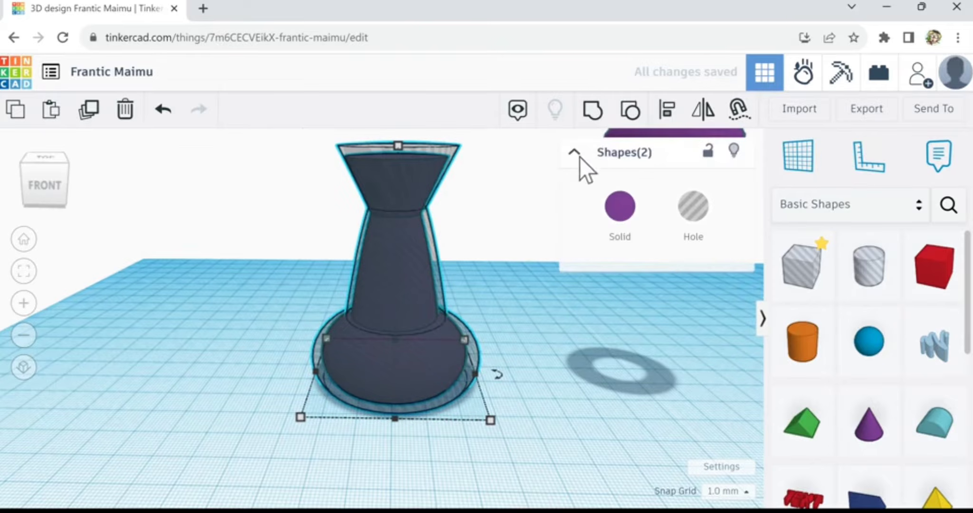
{"action": "left_click", "coordinate": [671, 112]}
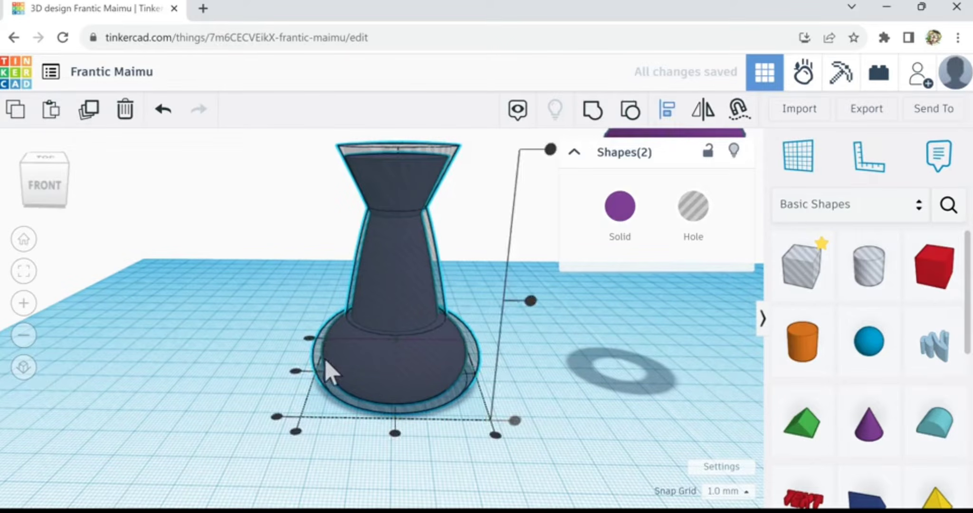
{"action": "left_click", "coordinate": [296, 372]}
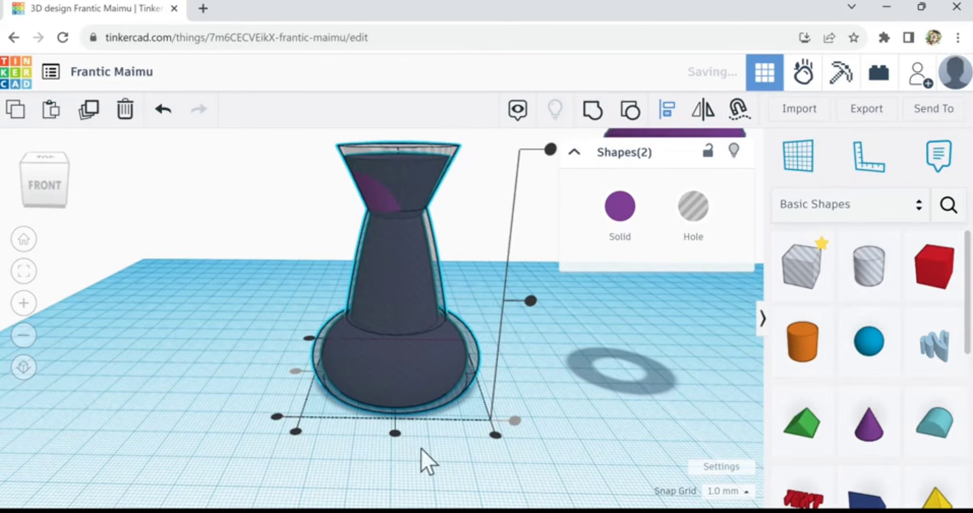
{"action": "left_click", "coordinate": [395, 439]}
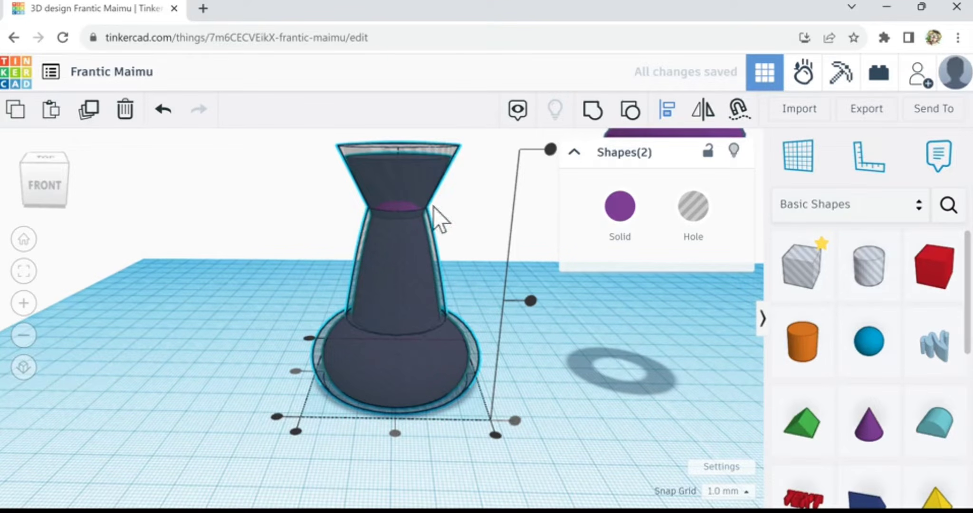
- Convert the outer vase body to a hole around the raised inner body
{"action": "right_click_drag", "start_coordinate": [478, 234], "coordinate": [478, 221]}
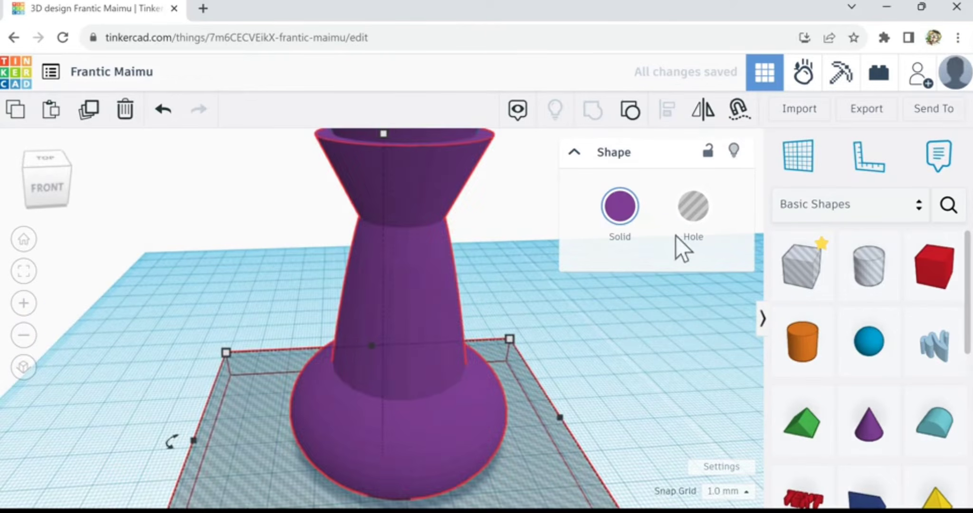
{"action": "left_click", "coordinate": [700, 217]}
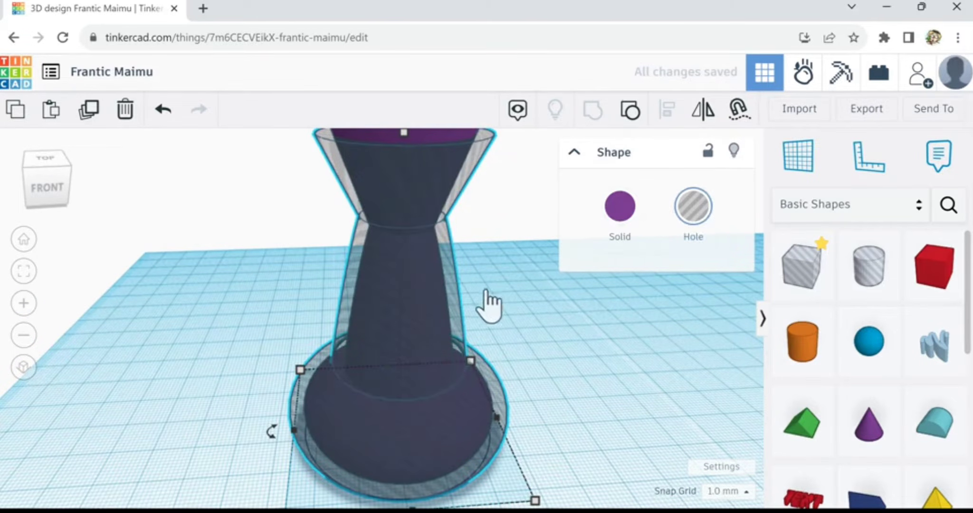
{"action": "mouse_move", "coordinate": [486, 280]}
{"action": "right_mouse_down"}
{"action": "mouse_move", "coordinate": [488, 234]}
{"action": "mouse_move", "coordinate": [495, 288]}
{"action": "right_mouse_up"}
{"action": "scroll", "coordinate": [496, 289], "scroll_direction": "down", "scroll_amount": 3}
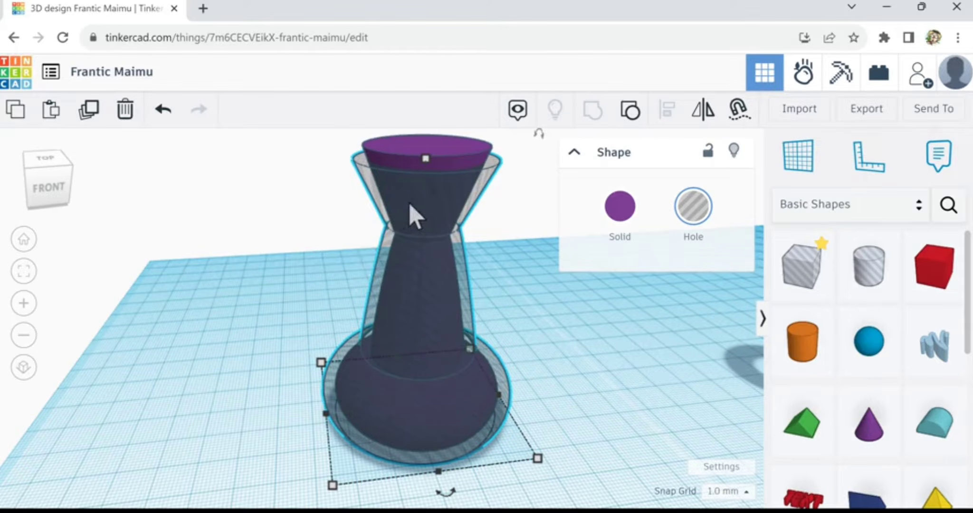
- Turn the raised inner body into a hole and the outer vase body into a purple solid
{"action": "right_click_drag", "start_coordinate": [451, 159], "coordinate": [451, 158]}
{"action": "left_click", "coordinate": [450, 160]}
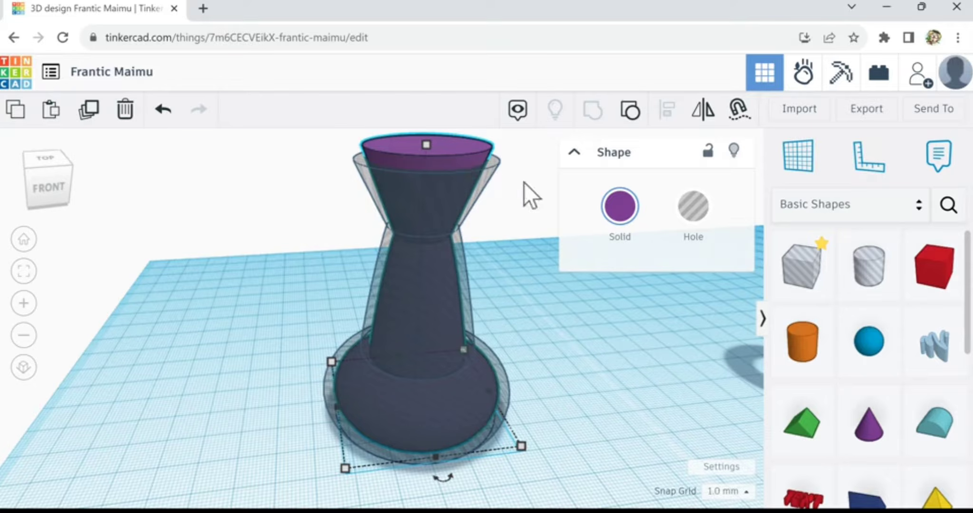
{"action": "left_click", "coordinate": [705, 216]}
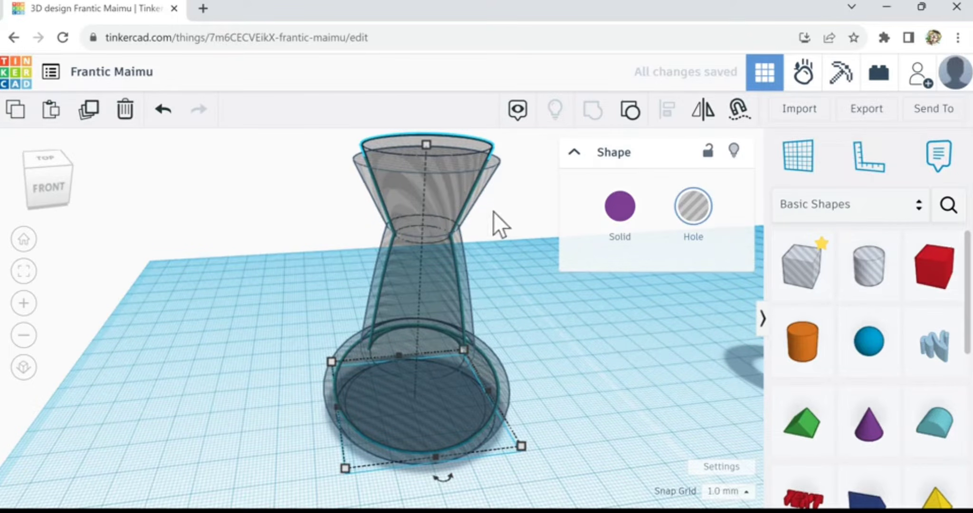
{"action": "left_click", "coordinate": [488, 179]}
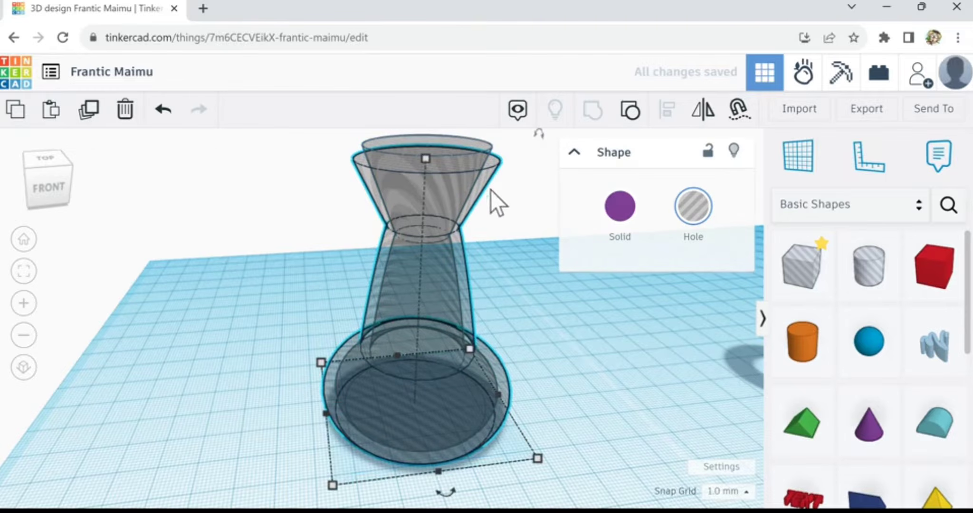
{"action": "left_click", "coordinate": [621, 214]}
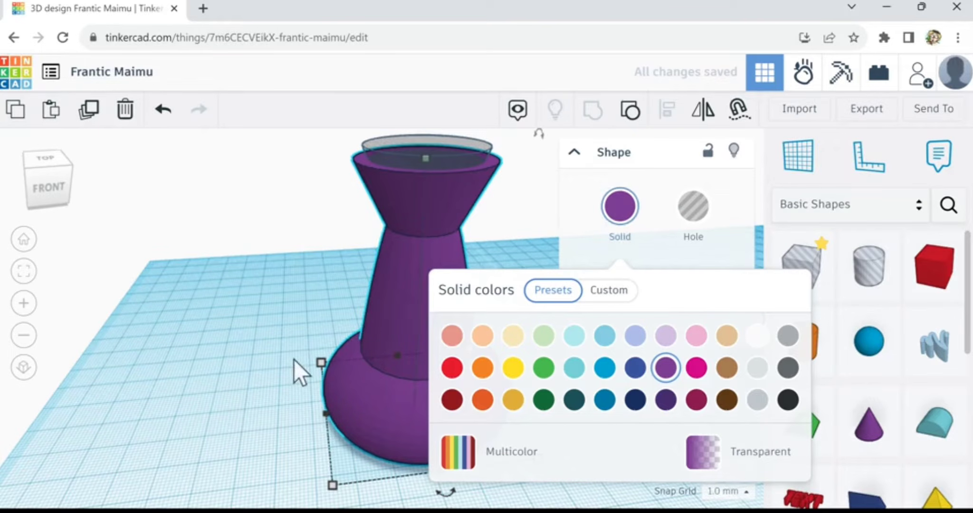
{"action": "left_click", "coordinate": [286, 319]}
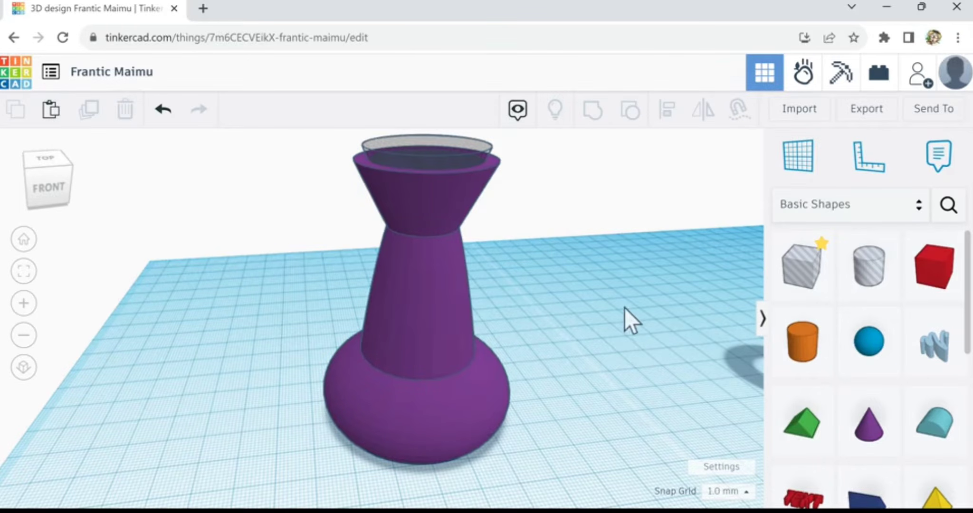
- Place a Ring shape beside the vase's base and rotate it so it stands upright
{"action": "right_click_drag", "start_coordinate": [625, 309], "coordinate": [405, 286]}
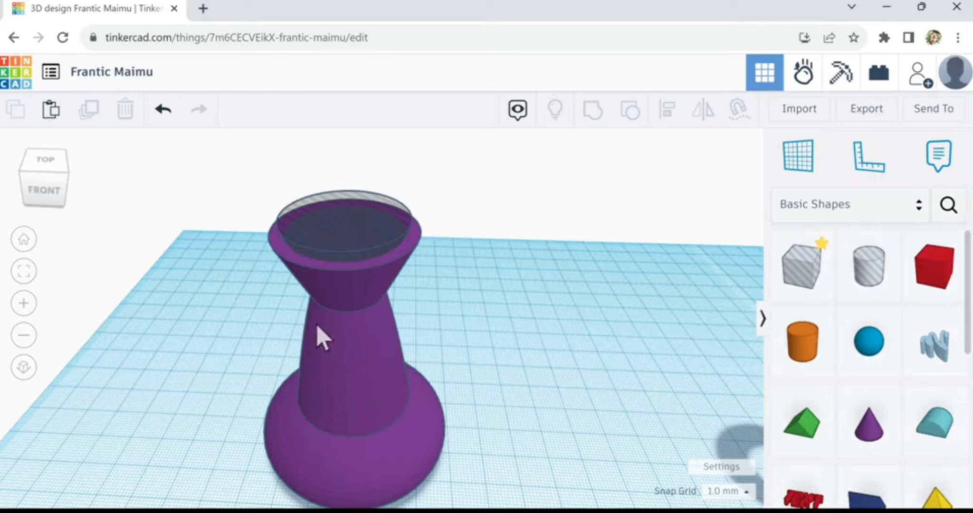
{"action": "mouse_move", "coordinate": [576, 450]}
{"action": "right_mouse_down"}
{"action": "mouse_move", "coordinate": [572, 402]}
{"action": "mouse_move", "coordinate": [591, 443]}
{"action": "right_mouse_up"}
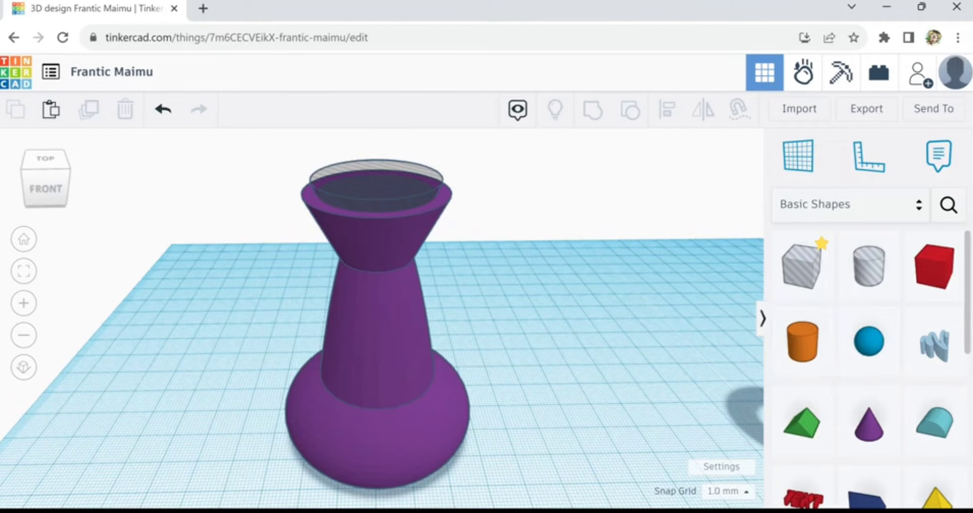
{"action": "scroll", "coordinate": [866, 450], "scroll_direction": "down", "scroll_amount": 7}
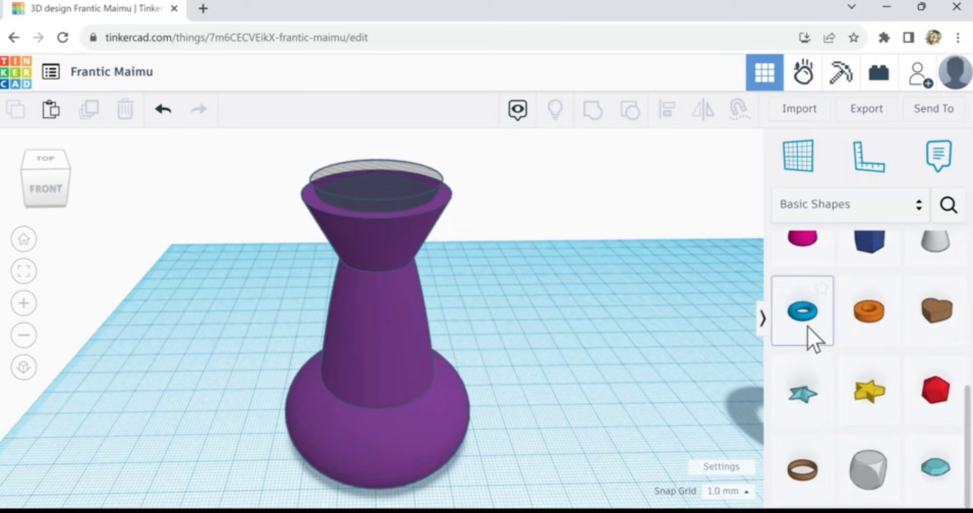
{"action": "left_click_drag", "start_coordinate": [826, 497], "coordinate": [503, 426]}
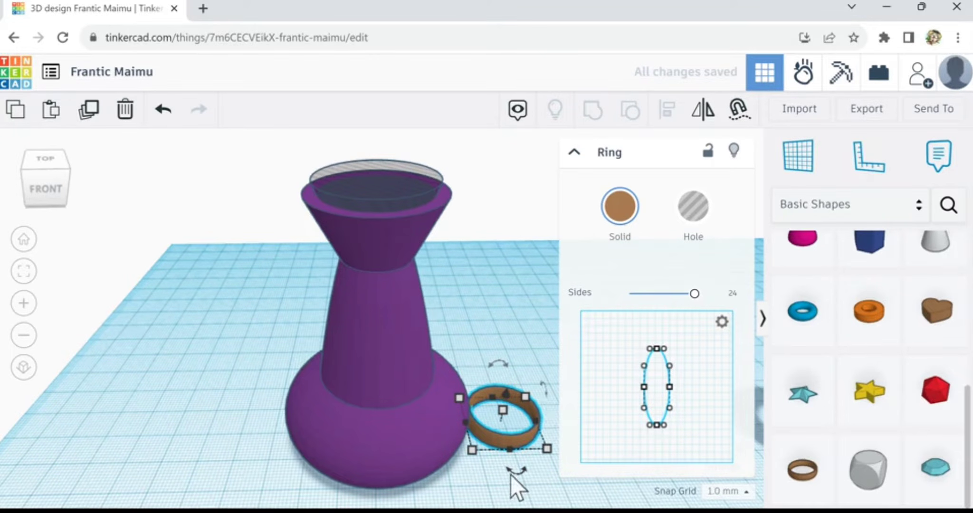
{"action": "mouse_move", "coordinate": [511, 475]}
{"action": "left_mouse_down"}
{"action": "mouse_move", "coordinate": [528, 469]}
{"action": "mouse_move", "coordinate": [544, 429]}
{"action": "mouse_move", "coordinate": [511, 470]}
{"action": "left_mouse_up"}
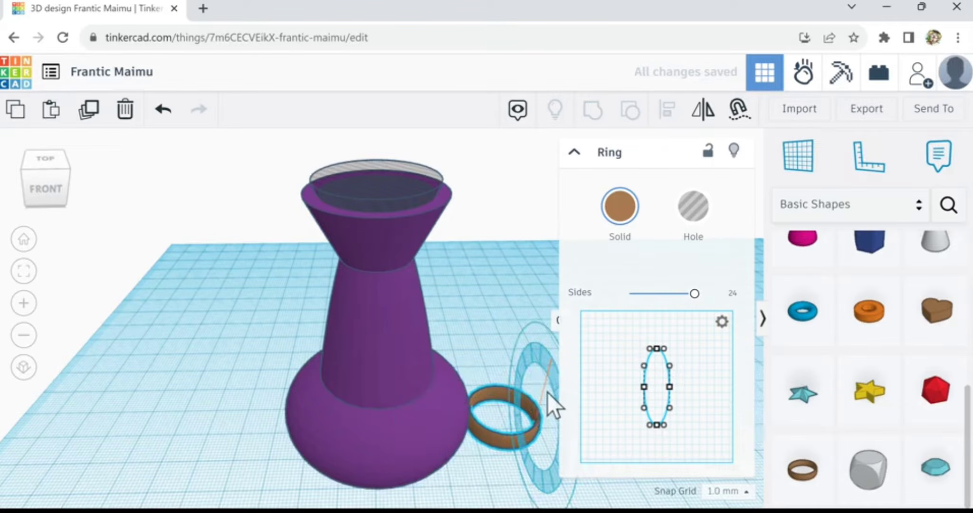
{"action": "left_click_drag", "start_coordinate": [548, 393], "coordinate": [549, 447]}
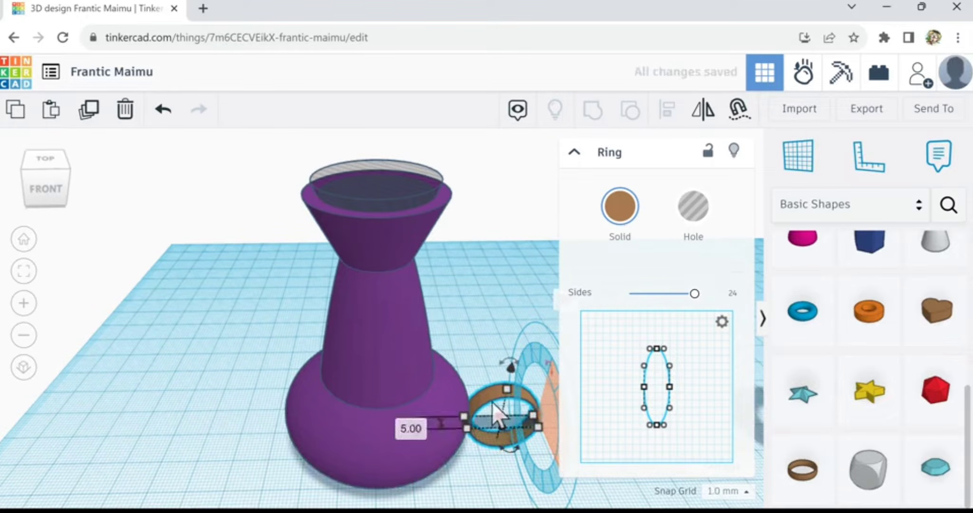
- Enlarge the upright ring to about 39 mm wide and move it around the vase's neck as a pair of handles
{"action": "left_click_drag", "start_coordinate": [493, 398], "coordinate": [463, 443]}
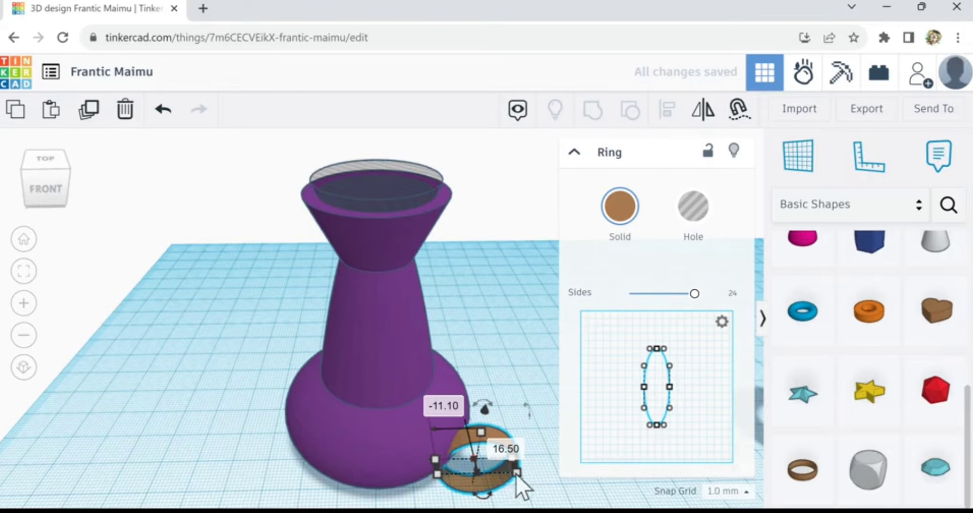
{"action": "left_click_drag", "start_coordinate": [516, 477], "coordinate": [603, 486]}
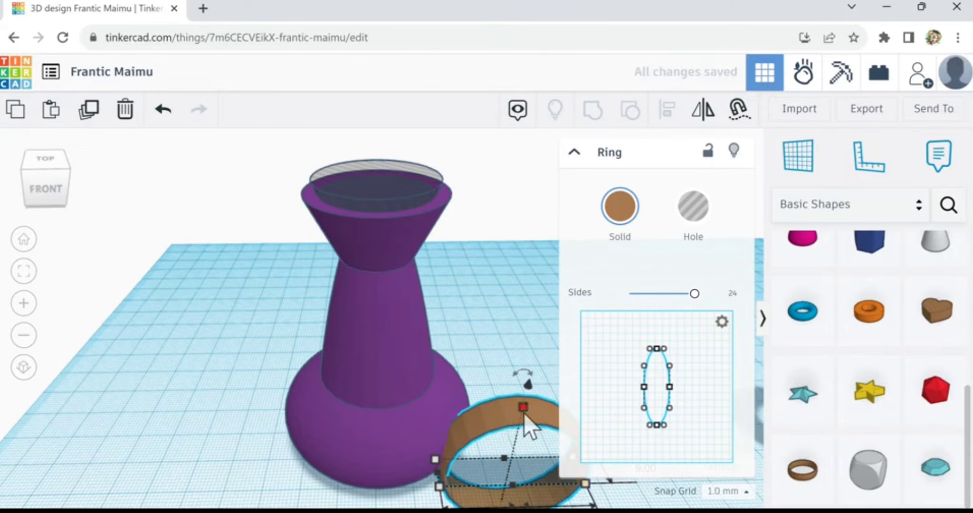
{"action": "left_click_drag", "start_coordinate": [525, 413], "coordinate": [356, 314]}
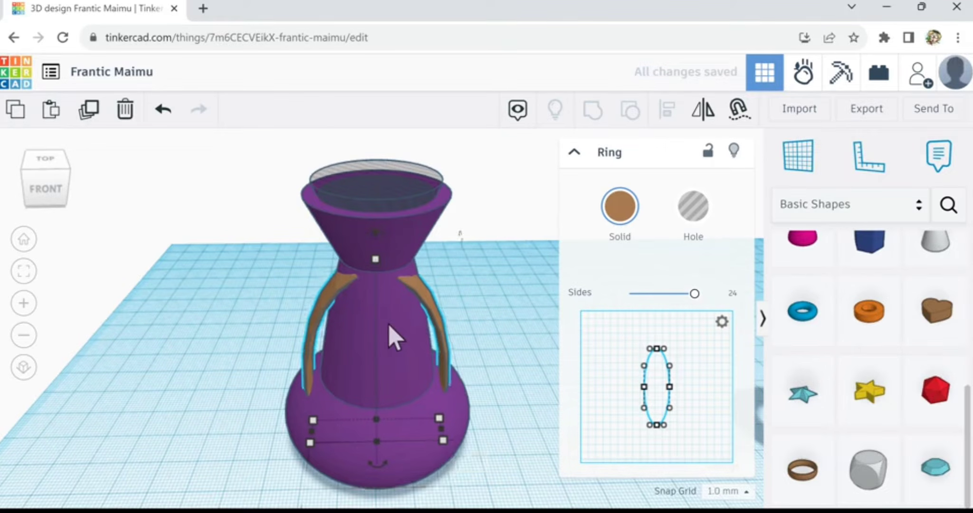
- Raise the ring around the vase until its sides span from the round base to the flared top
{"action": "key", "text": "ctrl+Up"}
{"action": "key", "text": "ctrl+Up"}
{"action": "key", "text": "ctrl+Up"}
{"action": "key", "text": "ctrl+Up"}
{"action": "key", "text": "ctrl+Up"}
{"action": "key", "text": "ctrl+Up"}
{"action": "key", "text": "ctrl+Up"}
{"action": "key", "text": "ctrl+Up"}
{"action": "key", "text": "ctrl+Up"}
{"action": "key", "text": "ctrl+Up"}
{"action": "key", "text": "ctrl+Up"}
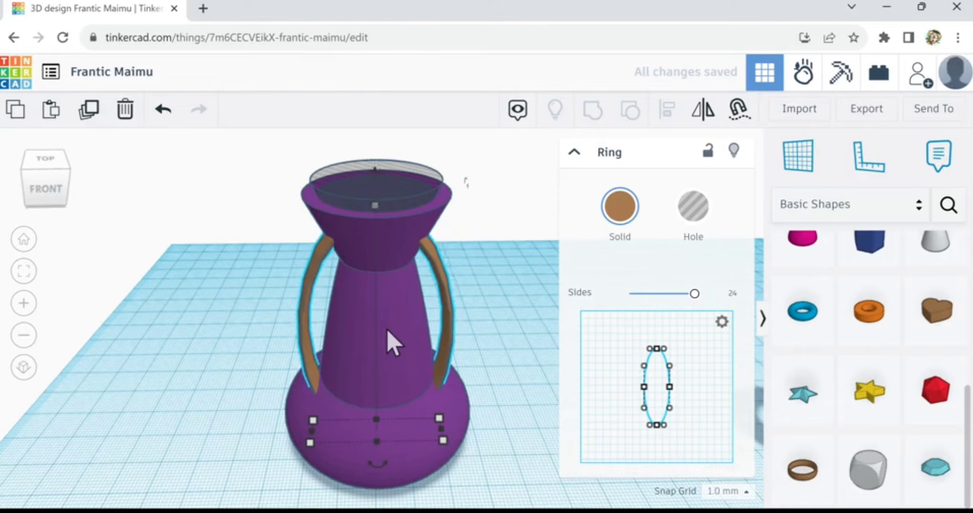
{"action": "key", "text": "ctrl+Up"}
{"action": "key", "text": "ctrl+Up"}
{"action": "key", "text": "ctrl+Up"}
{"action": "key", "text": "ctrl+Up"}
{"action": "key", "text": "ctrl+Up"}
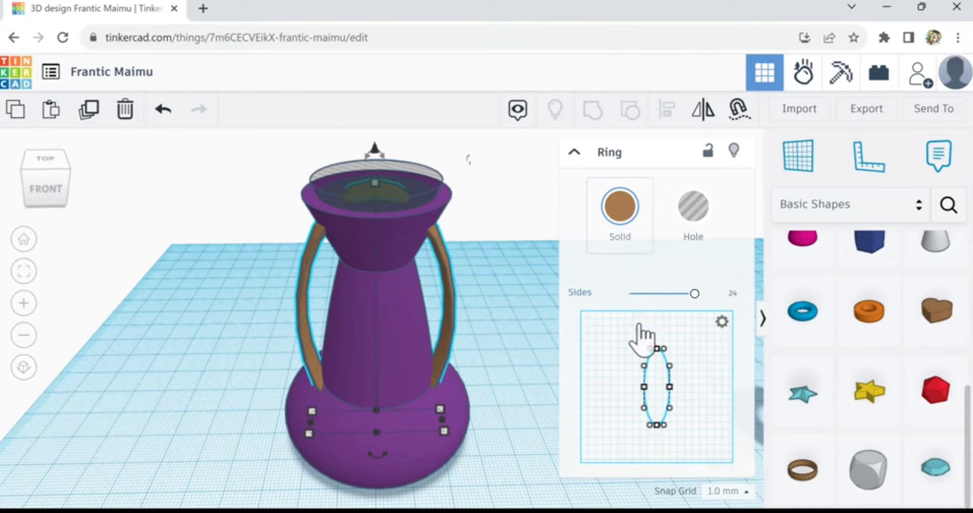
- Align the ring with the outer vase body, centring them on both horizontal axes
{"action": "mouse_move", "coordinate": [529, 366]}
{"action": "right_mouse_down"}
{"action": "mouse_move", "coordinate": [490, 378]}
{"action": "mouse_move", "coordinate": [571, 333]}
{"action": "mouse_move", "coordinate": [547, 351]}
{"action": "mouse_move", "coordinate": [547, 373]}
{"action": "mouse_move", "coordinate": [541, 362]}
{"action": "right_mouse_up"}
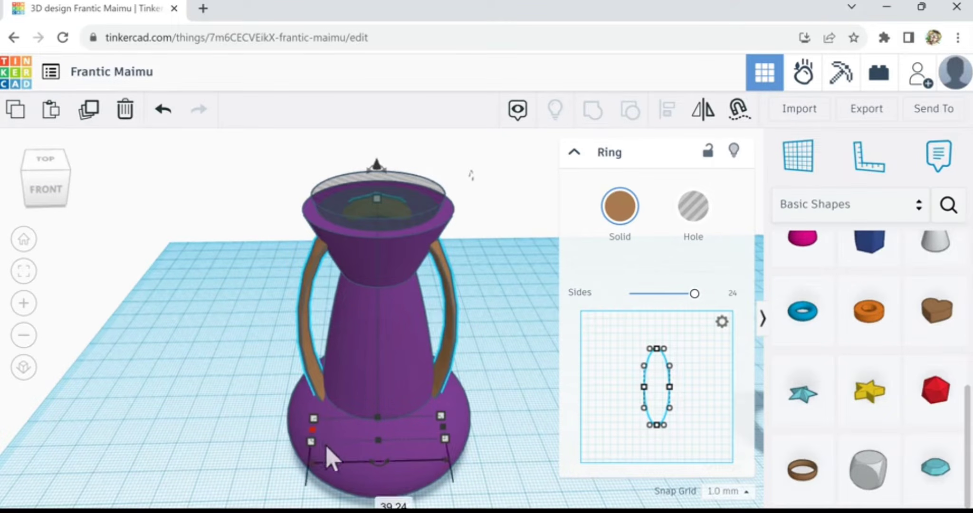
{"action": "left_click", "coordinate": [302, 432], "text": "shift"}
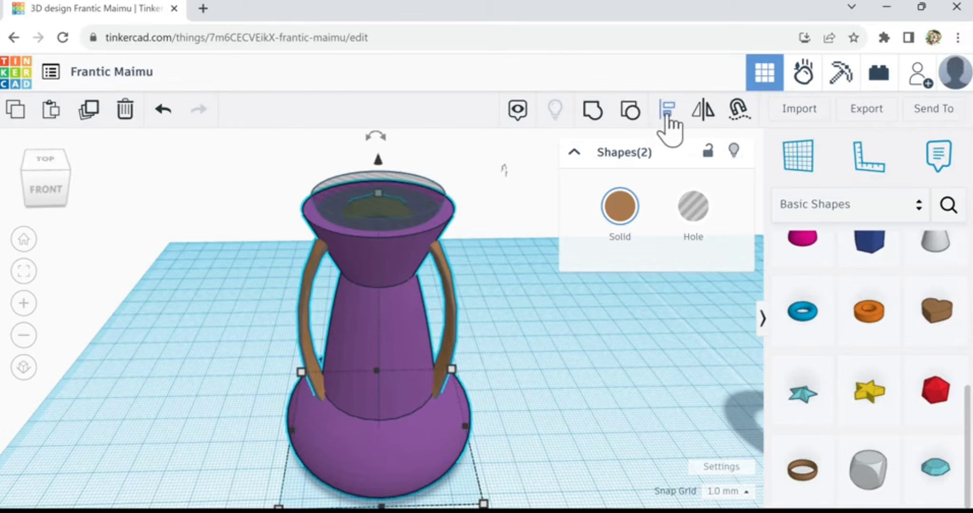
{"action": "left_click", "coordinate": [667, 110]}
{"action": "scroll", "coordinate": [421, 455], "scroll_direction": "down", "scroll_amount": 2}
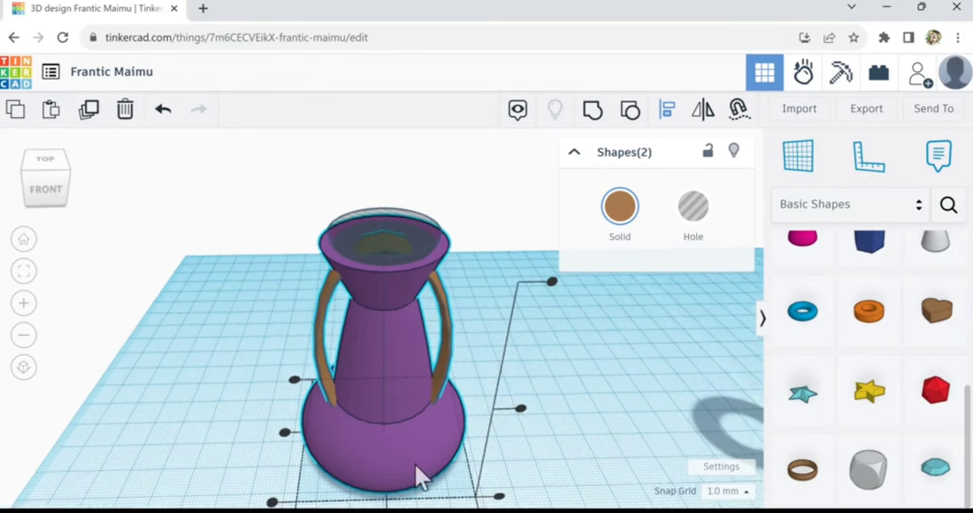
{"action": "scroll", "coordinate": [403, 511], "scroll_direction": "down", "scroll_amount": 1}
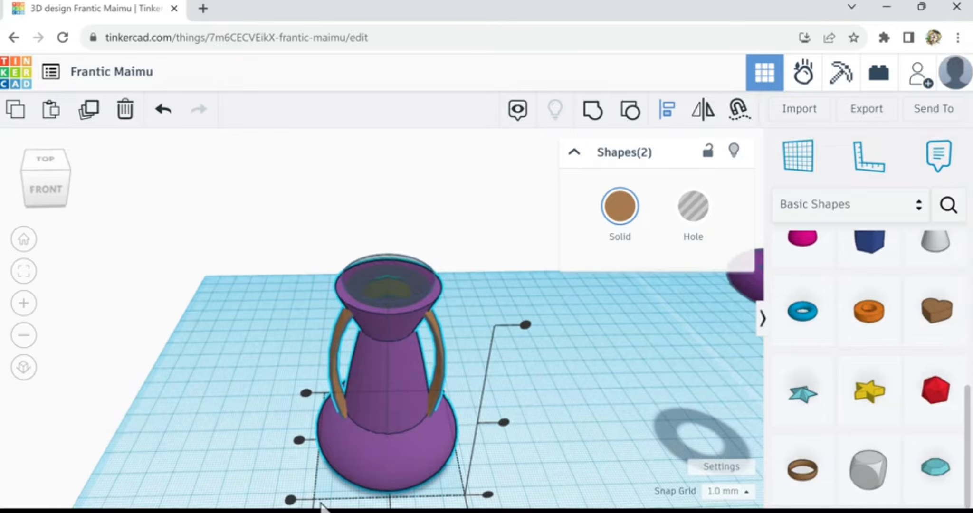
{"action": "left_click", "coordinate": [532, 473]}
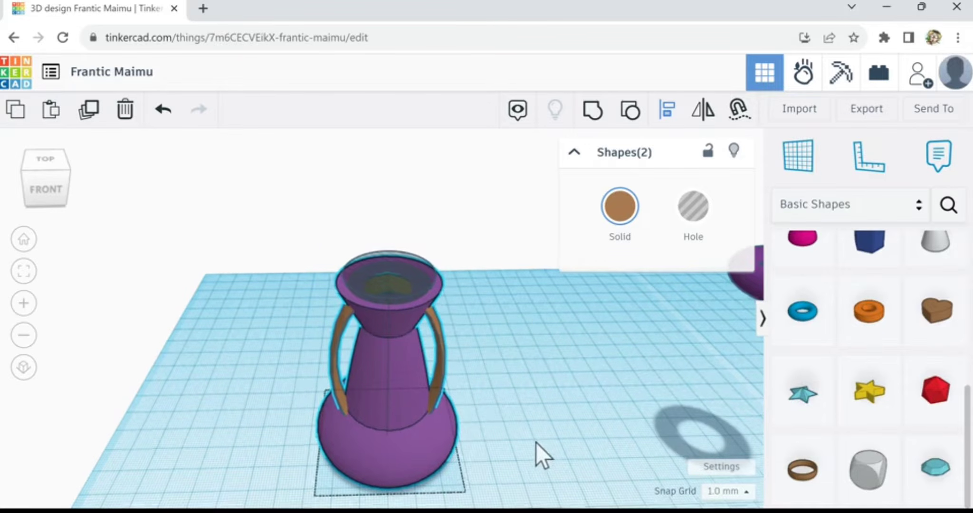
{"action": "right_click_drag", "start_coordinate": [535, 443], "coordinate": [535, 412]}
{"action": "key", "text": "l"}
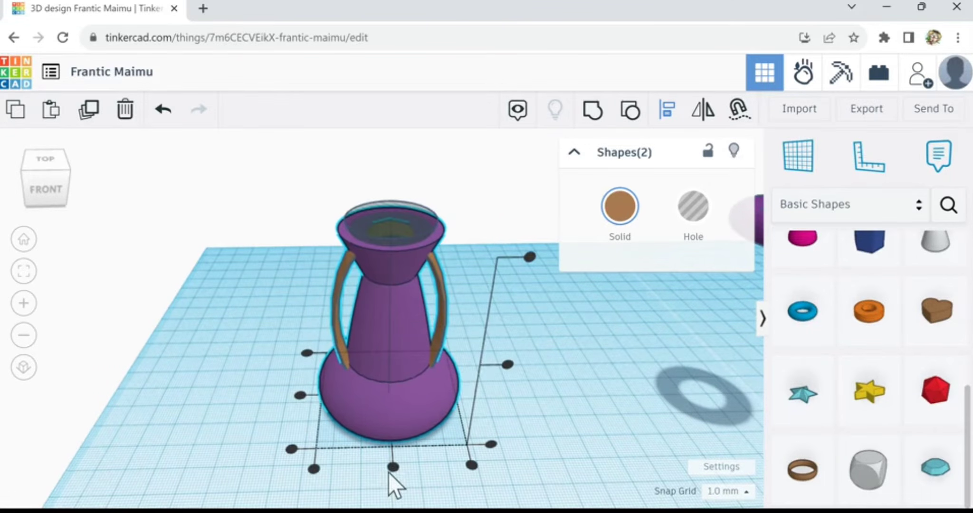
{"action": "left_click", "coordinate": [393, 468]}
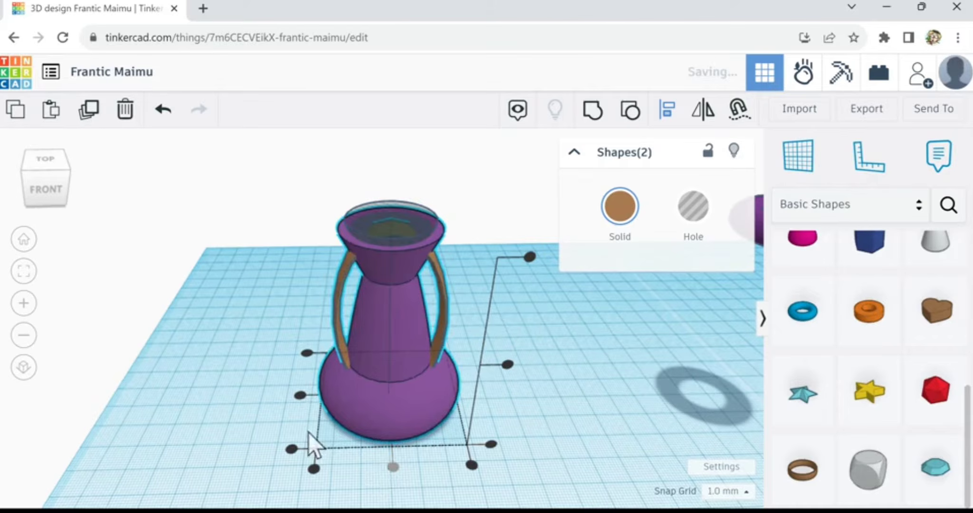
{"action": "left_click", "coordinate": [299, 401]}
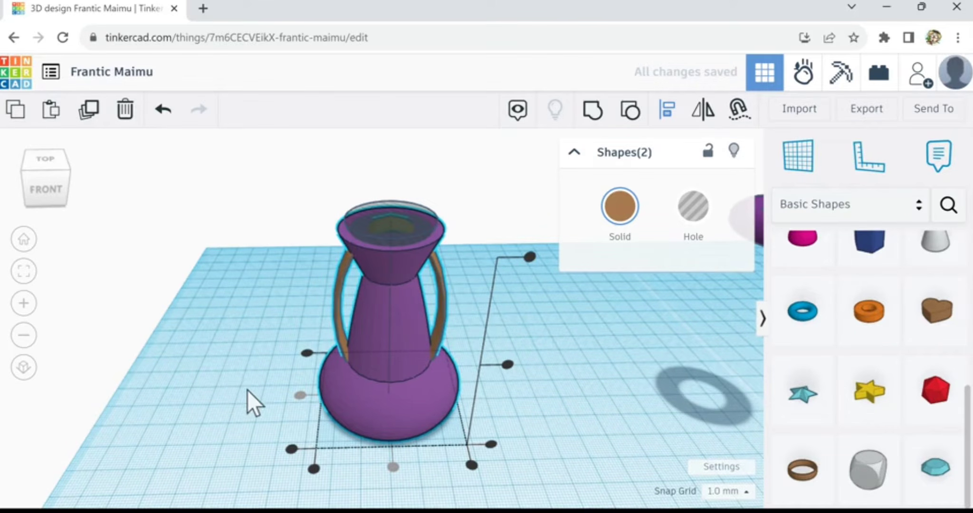
- Duplicate the ring twice, rotating each copy around the vertical axis to spread six ribs around the vase
{"action": "left_click", "coordinate": [341, 318]}
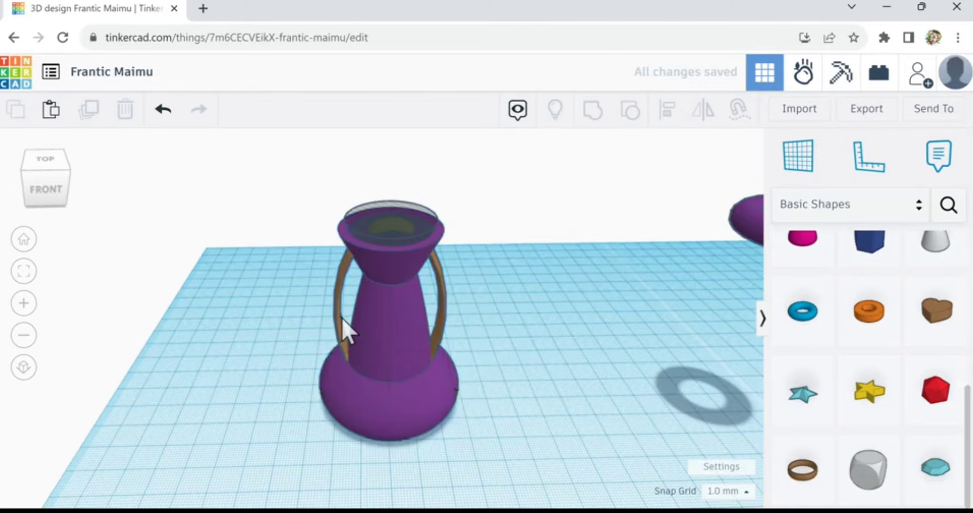
{"action": "left_click", "coordinate": [341, 321]}
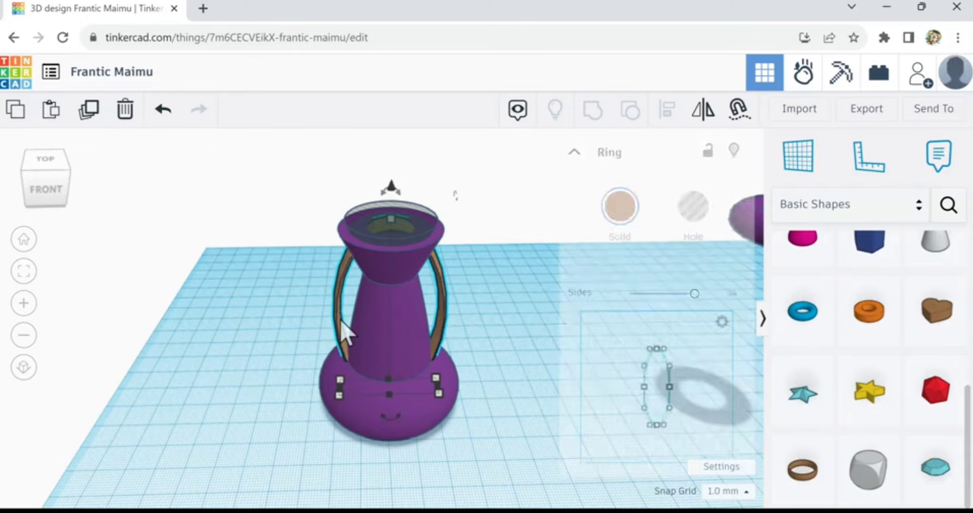
{"action": "left_click", "coordinate": [88, 114]}
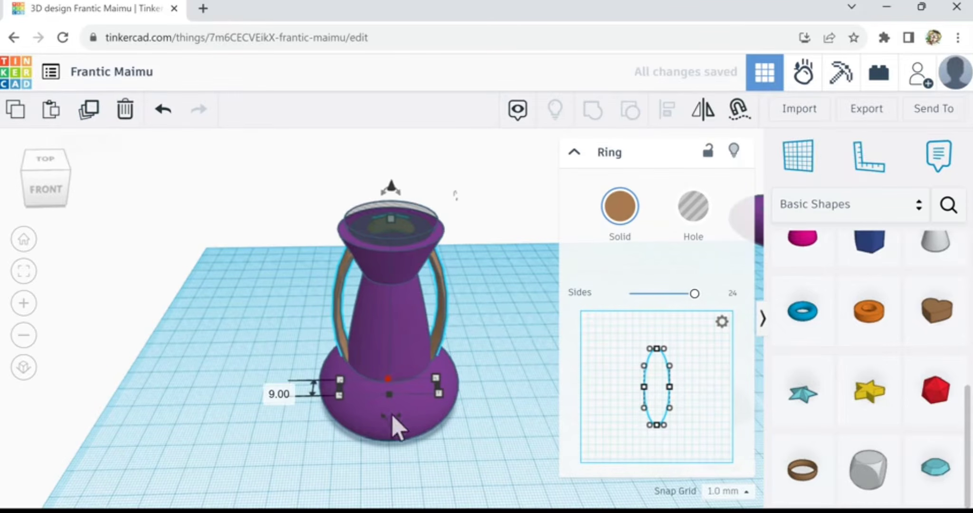
{"action": "left_click_drag", "start_coordinate": [392, 416], "coordinate": [359, 424]}
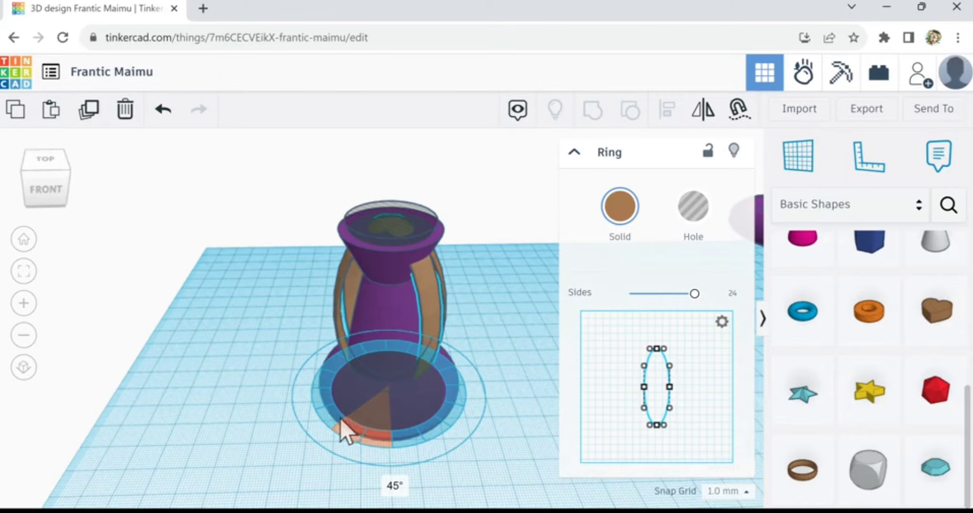
{"action": "left_click_drag", "start_coordinate": [340, 419], "coordinate": [338, 406]}
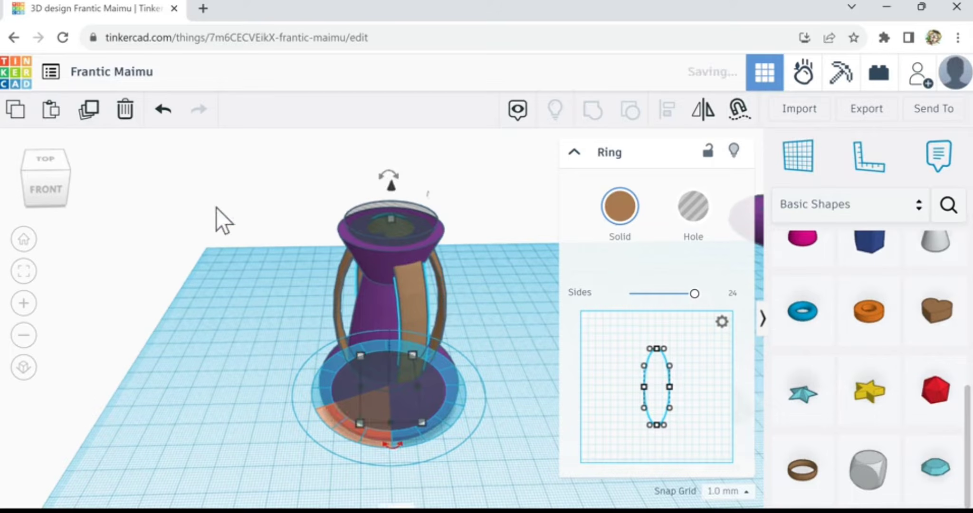
{"action": "left_click", "coordinate": [89, 113]}
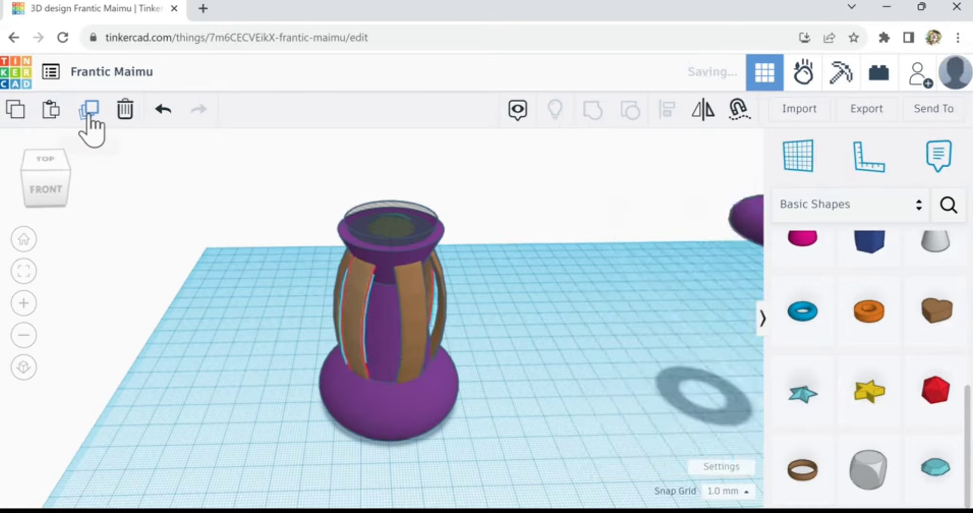
{"action": "left_click", "coordinate": [493, 391]}
{"action": "right_click_drag", "start_coordinate": [503, 391], "coordinate": [329, 303]}
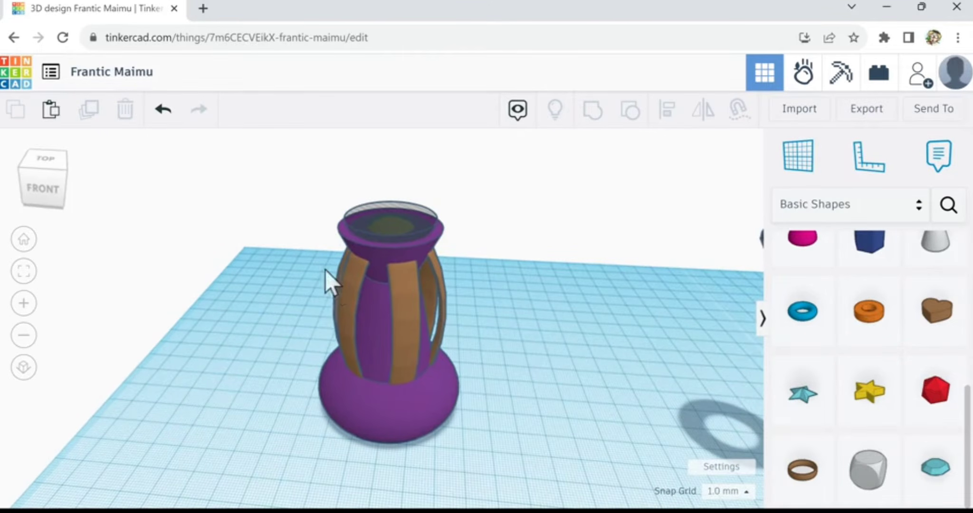
- Select all five vase and ring shapes and turn them into purple solids
{"action": "left_click_drag", "start_coordinate": [320, 261], "coordinate": [477, 342]}
{"action": "left_click", "coordinate": [622, 209]}
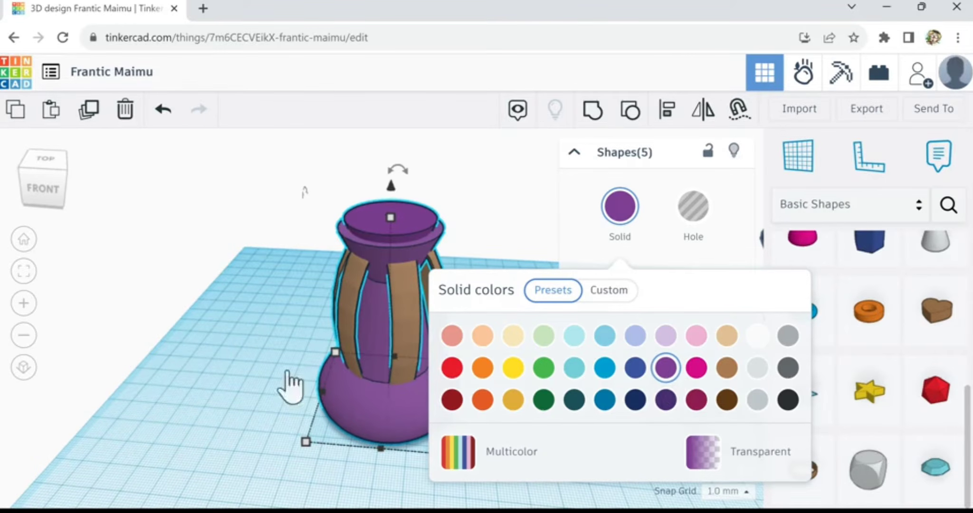
{"action": "left_click", "coordinate": [264, 372]}
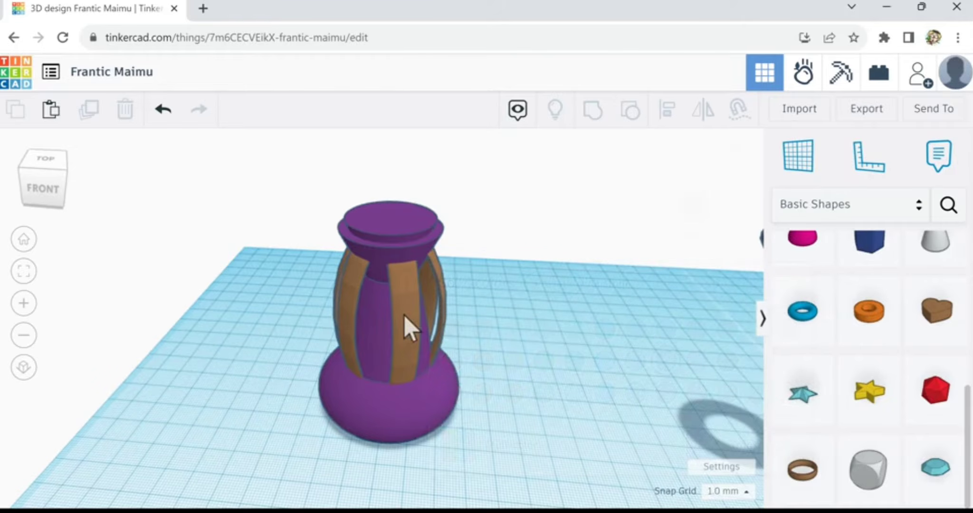
{"action": "left_click", "coordinate": [404, 315]}
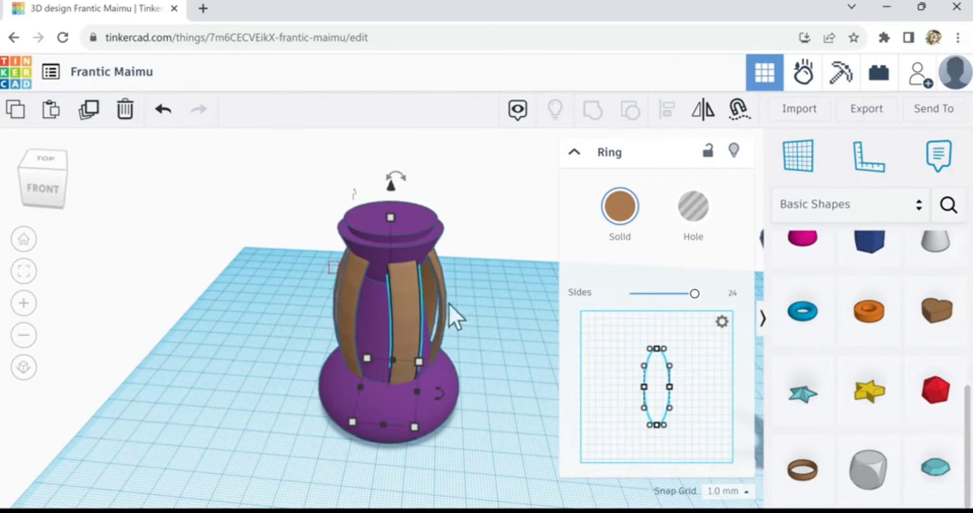
{"action": "key", "text": "ctrl+a"}
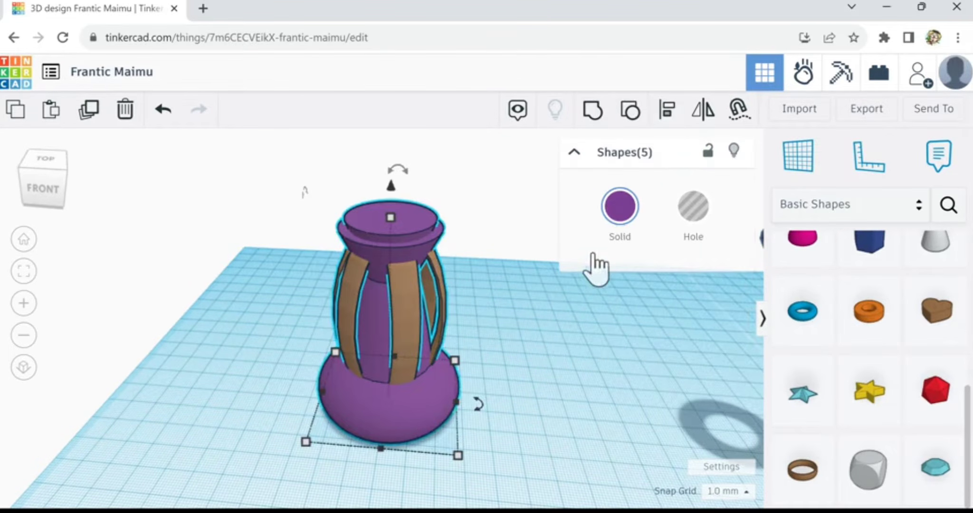
{"action": "left_click", "coordinate": [619, 219]}
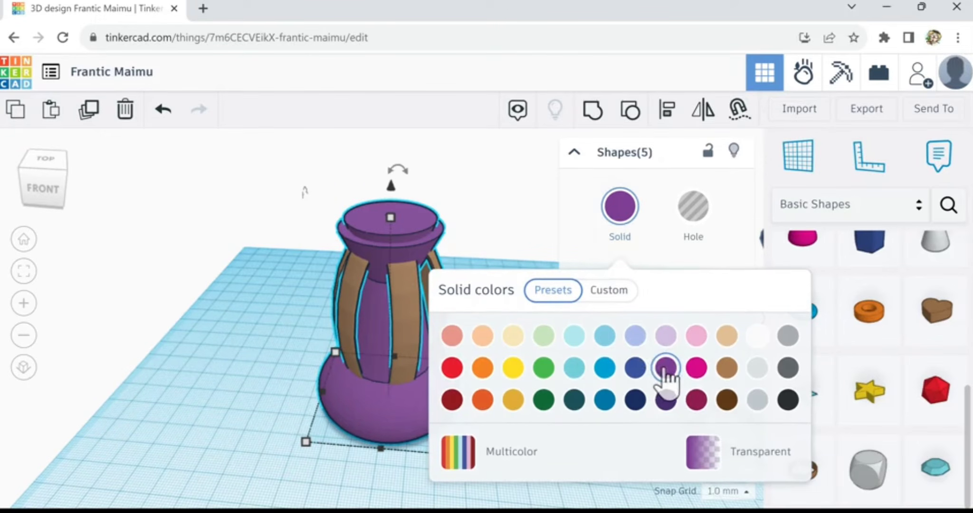
{"action": "left_click", "coordinate": [636, 369]}
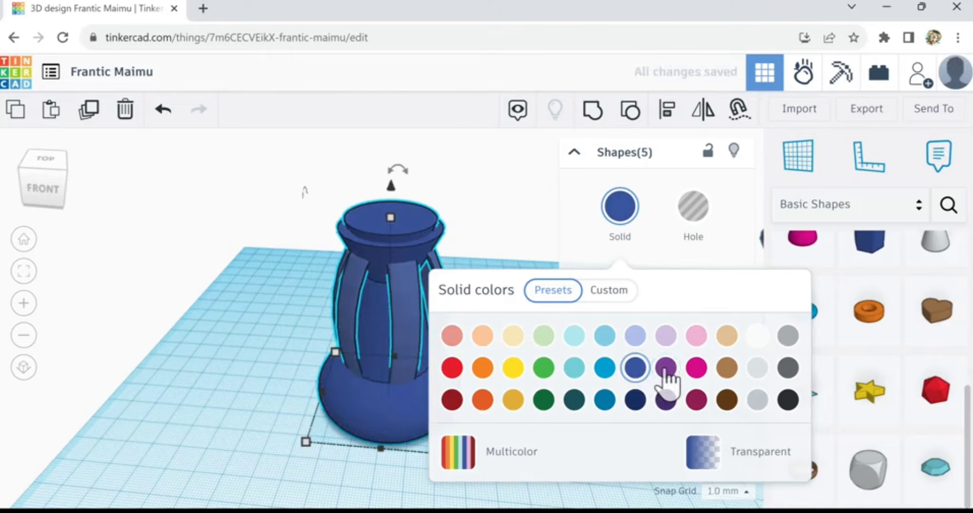
{"action": "left_click", "coordinate": [275, 365]}
{"action": "right_click_drag", "start_coordinate": [267, 371], "coordinate": [16, 394]}
{"action": "right_click_drag", "start_coordinate": [138, 378], "coordinate": [368, 345]}
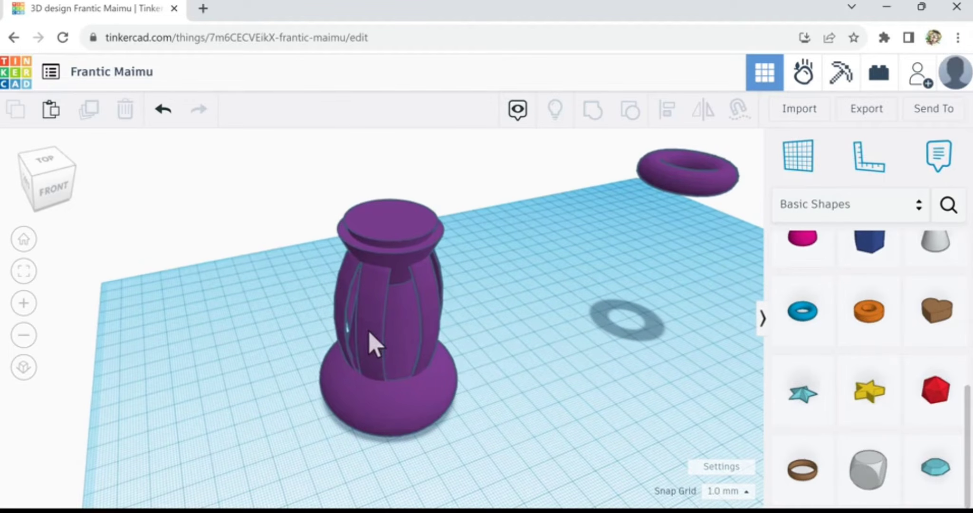
- Undo the solid conversion and the rotated ring copies, back to a single pair of side handles
{"action": "left_click", "coordinate": [375, 318]}
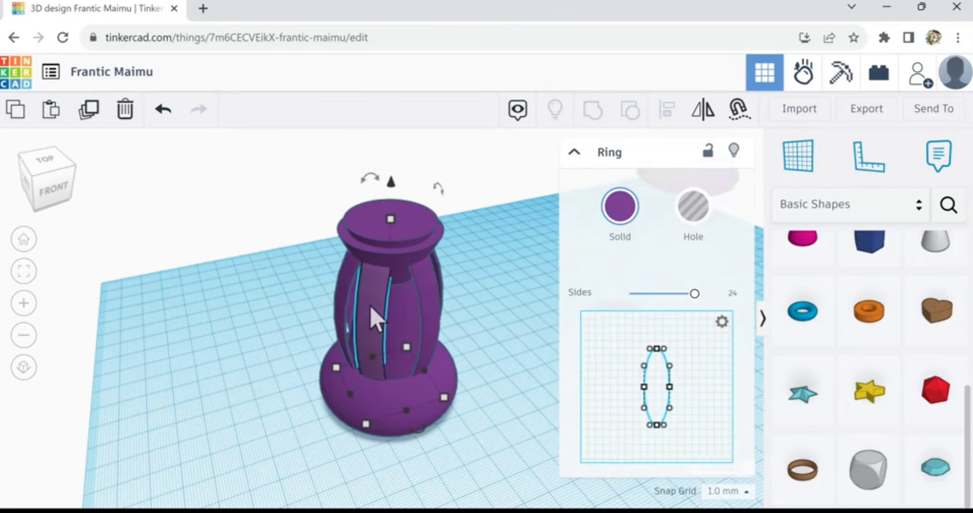
{"action": "left_click", "coordinate": [162, 112]}
{"action": "left_click", "coordinate": [160, 113]}
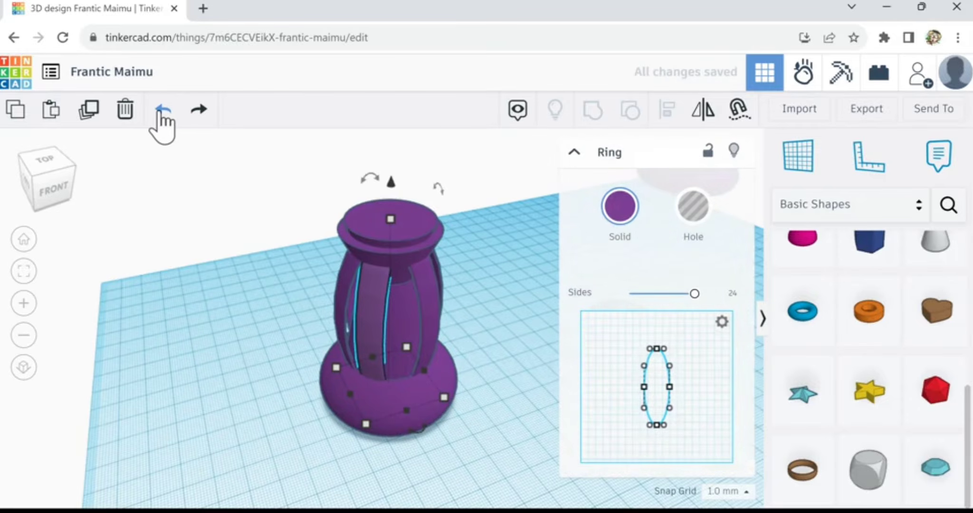
{"action": "left_click", "coordinate": [161, 113]}
{"action": "left_click", "coordinate": [162, 113]}
{"action": "left_click", "coordinate": [162, 114]}
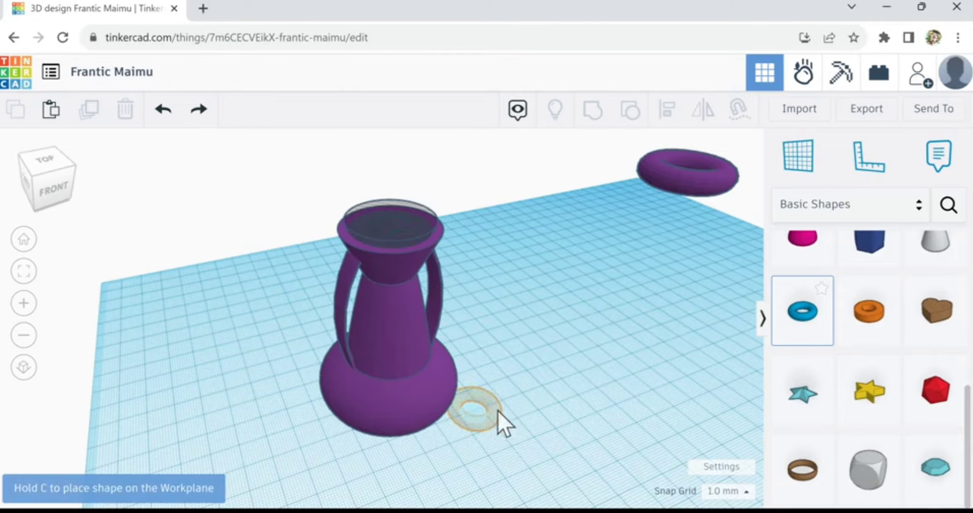
- Add a torus stood upright by a 90° rotation and enlarge it around the vase's lower body to about 50.5 mm high
{"action": "left_click", "coordinate": [497, 410]}
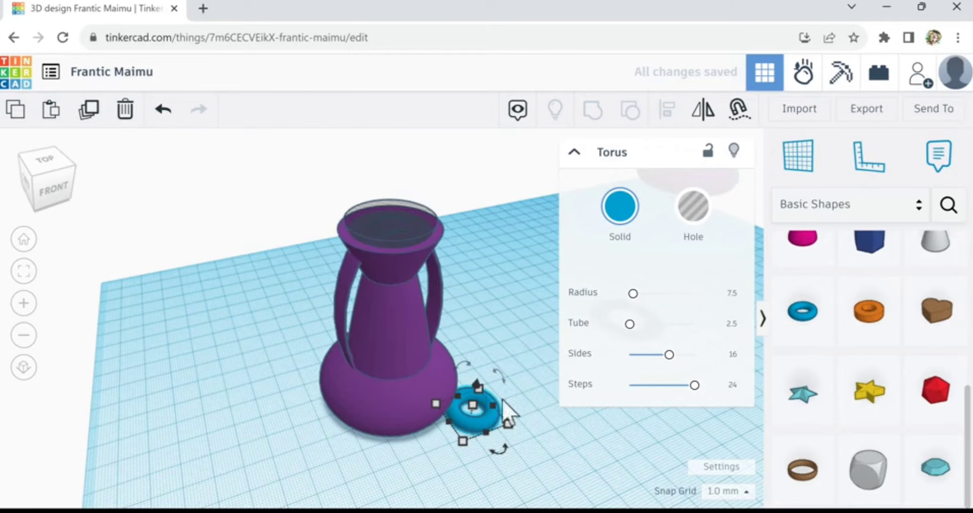
{"action": "left_click_drag", "start_coordinate": [502, 400], "coordinate": [523, 442]}
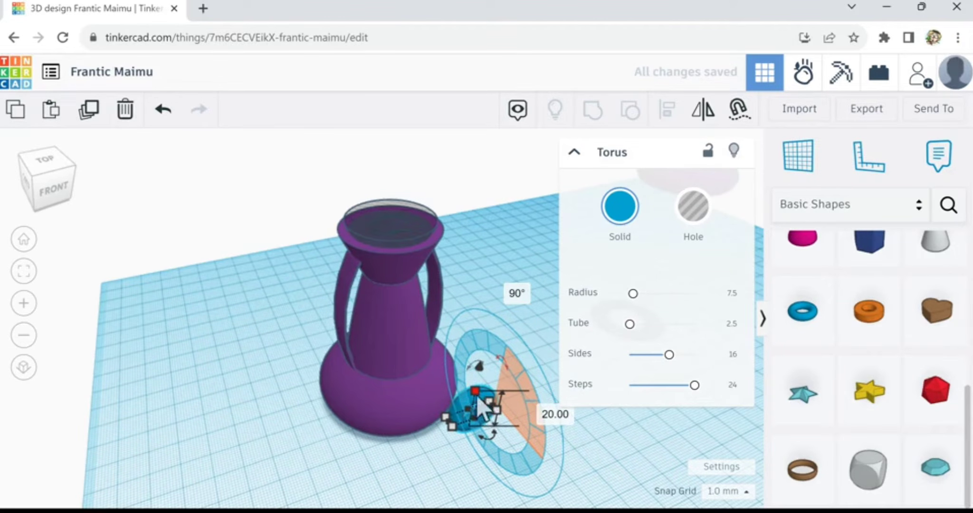
{"action": "left_click_drag", "start_coordinate": [477, 398], "coordinate": [407, 313]}
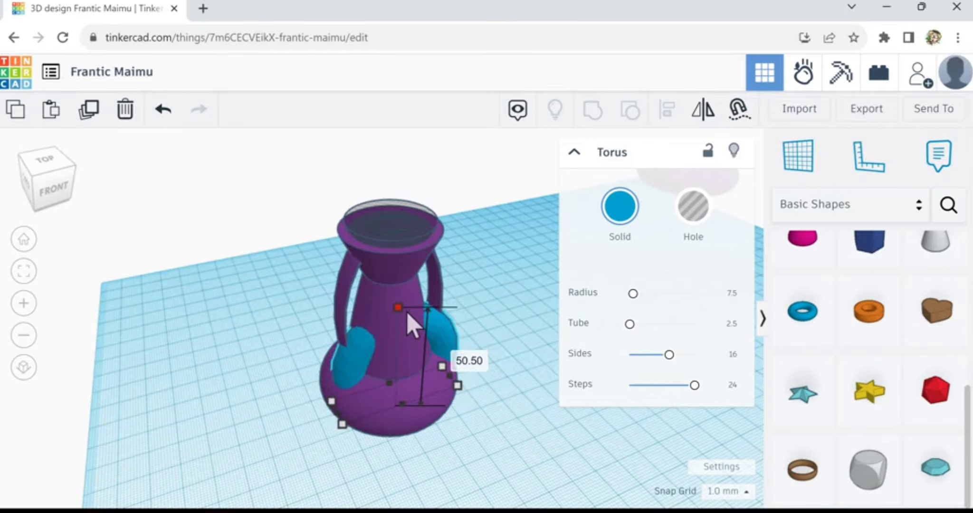
- Align the torus with the outer vase body, centring them on both horizontal axes
{"action": "right_click_drag", "start_coordinate": [504, 442], "coordinate": [461, 435]}
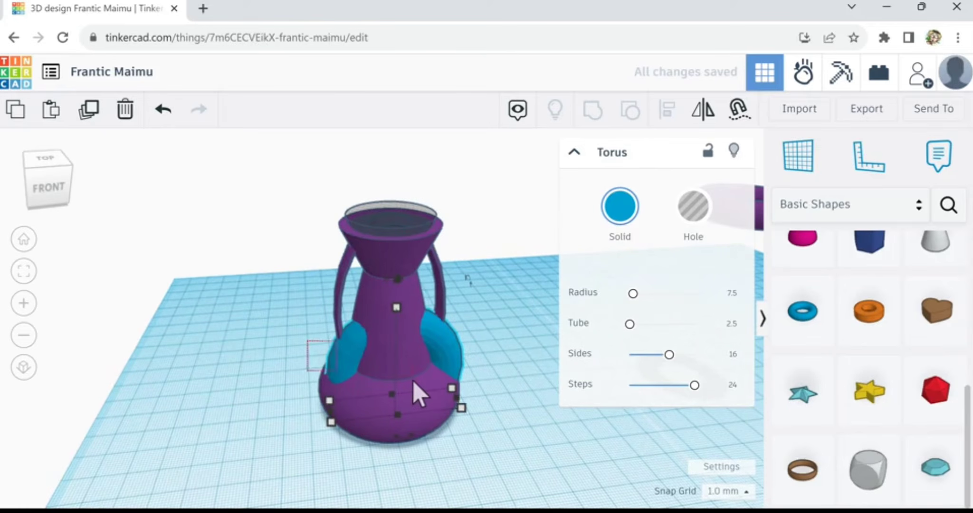
{"action": "left_click", "coordinate": [413, 381]}
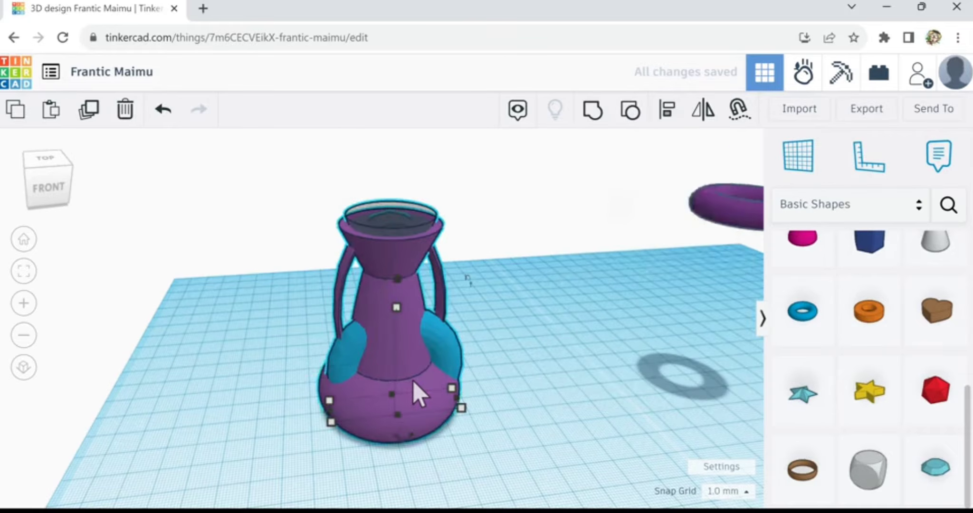
{"action": "left_click", "coordinate": [529, 344]}
{"action": "left_click", "coordinate": [449, 347]}
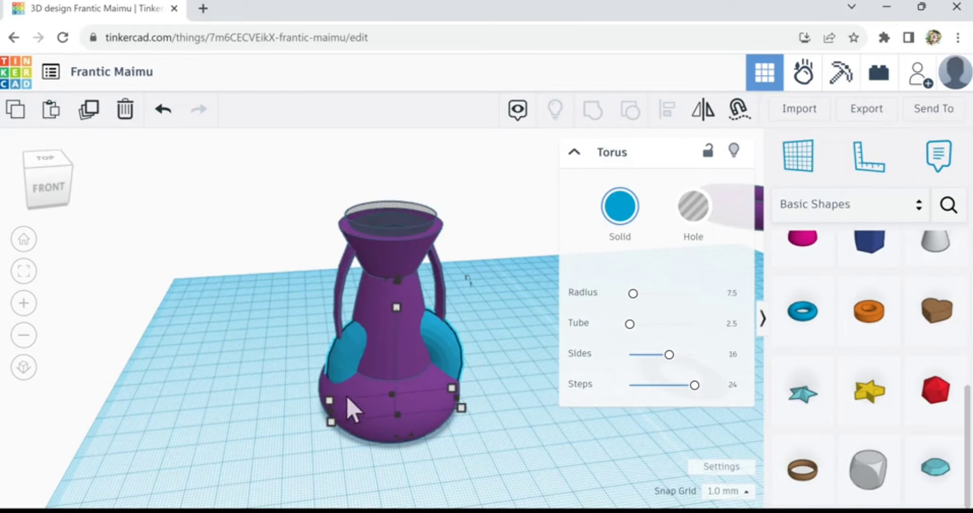
{"action": "left_click", "coordinate": [354, 409]}
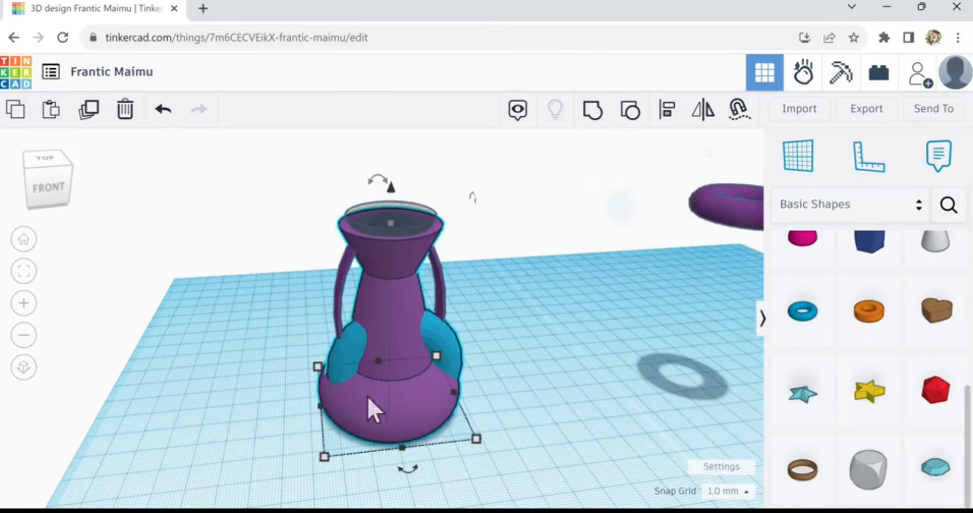
{"action": "left_click", "coordinate": [668, 112]}
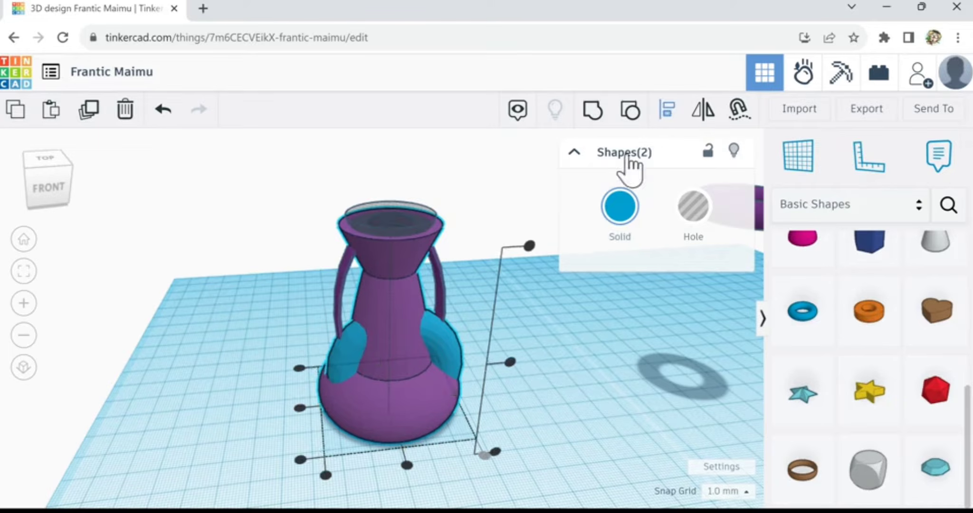
{"action": "left_click", "coordinate": [302, 411]}
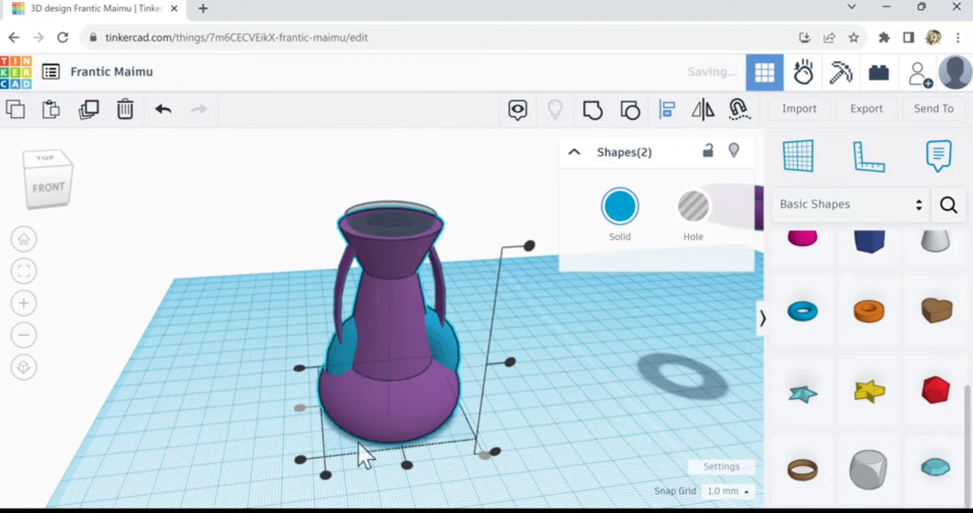
{"action": "left_click", "coordinate": [408, 467]}
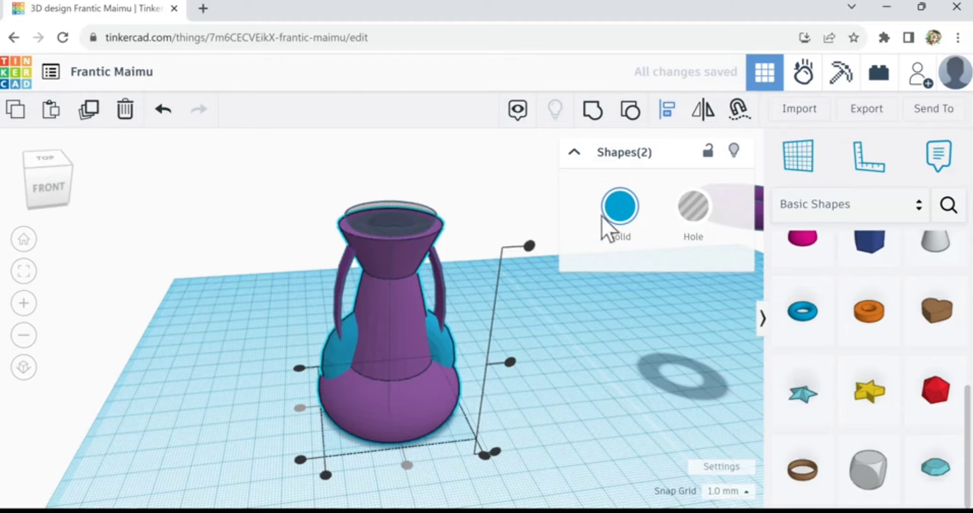
- Colour the torus and the outer vase body solid purple
{"action": "left_click", "coordinate": [620, 209]}
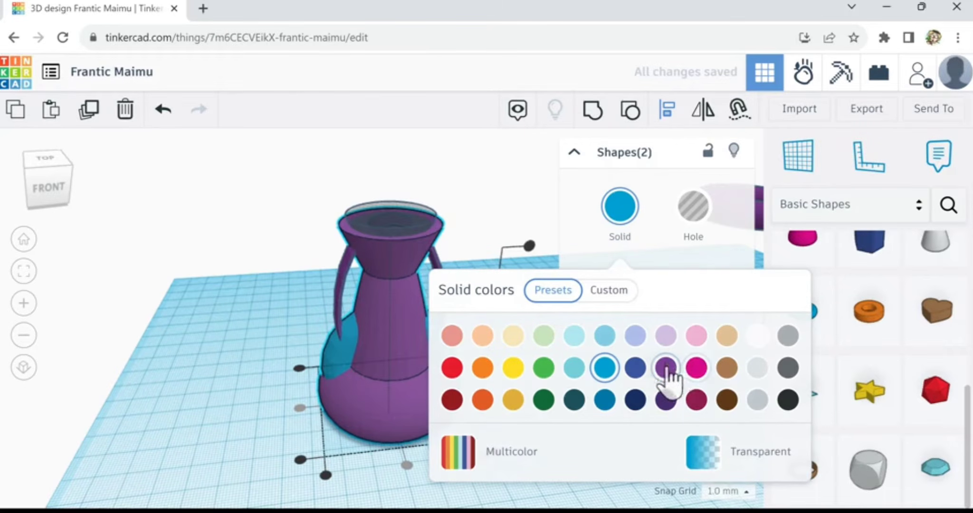
{"action": "left_click", "coordinate": [666, 369]}
{"action": "left_click", "coordinate": [245, 420]}
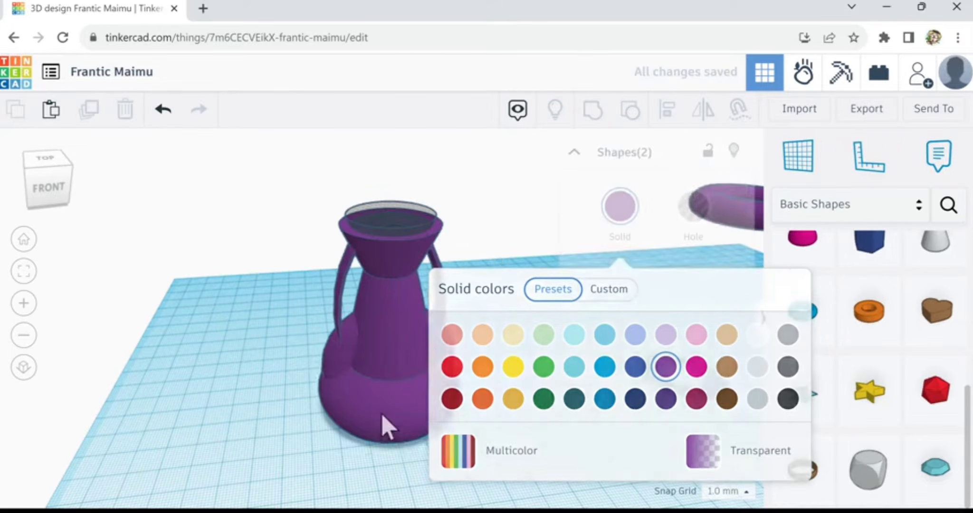
- Duplicate the handle ring in place and widen the copy so it curves out beyond the original handles
{"action": "right_click_drag", "start_coordinate": [548, 374], "coordinate": [53, 362]}
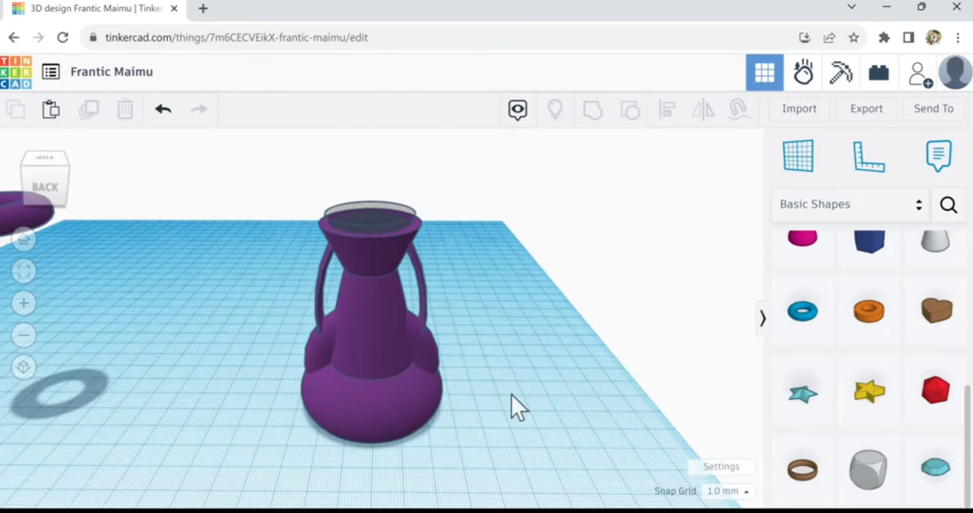
{"action": "right_click_drag", "start_coordinate": [504, 396], "coordinate": [532, 396]}
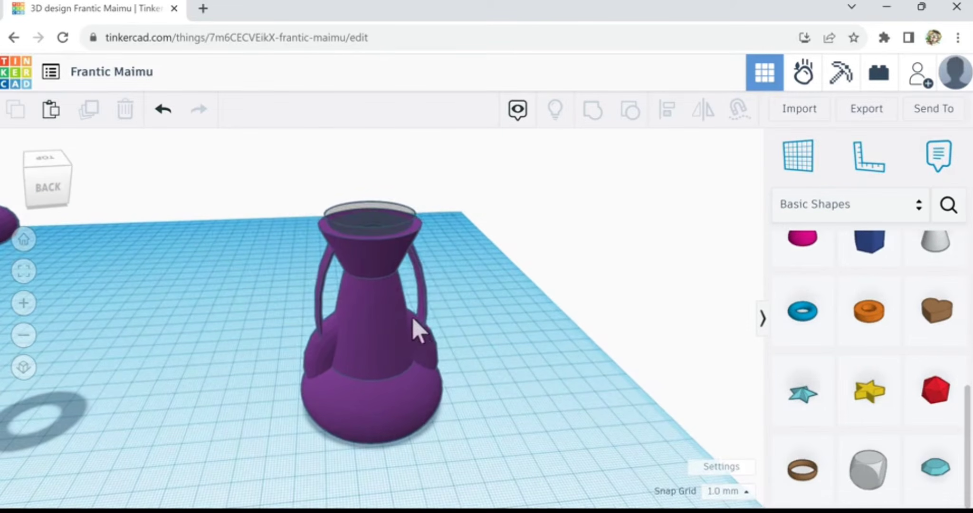
{"action": "left_click", "coordinate": [424, 307]}
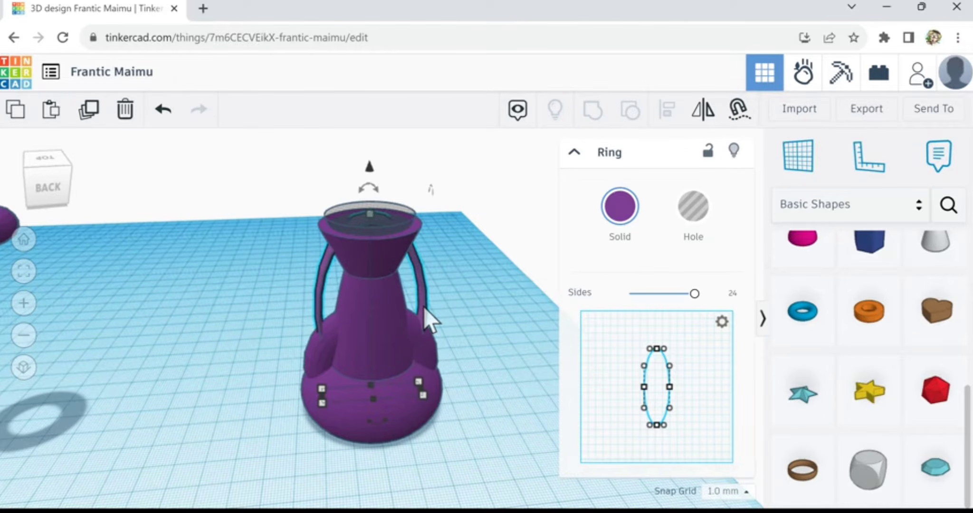
{"action": "mouse_move", "coordinate": [419, 395]}
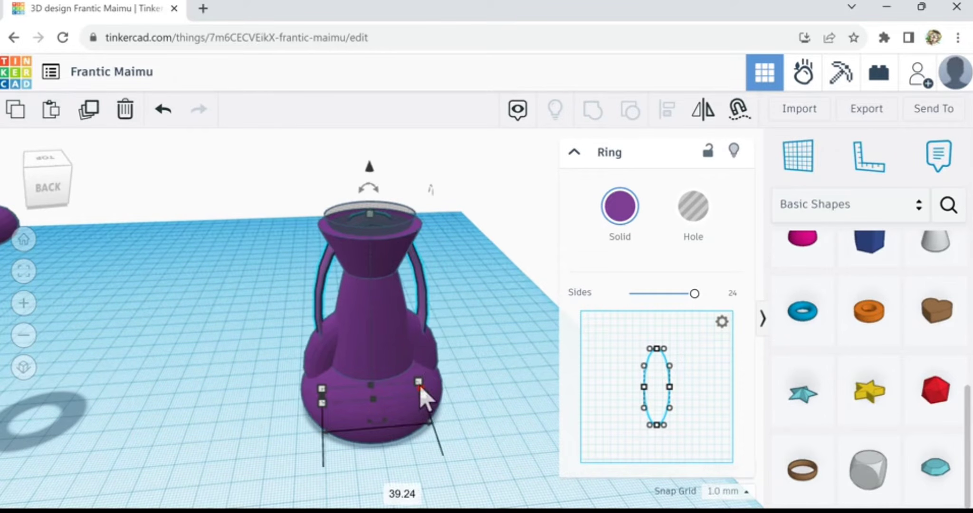
{"action": "left_click_drag", "start_coordinate": [420, 386], "coordinate": [453, 383]}
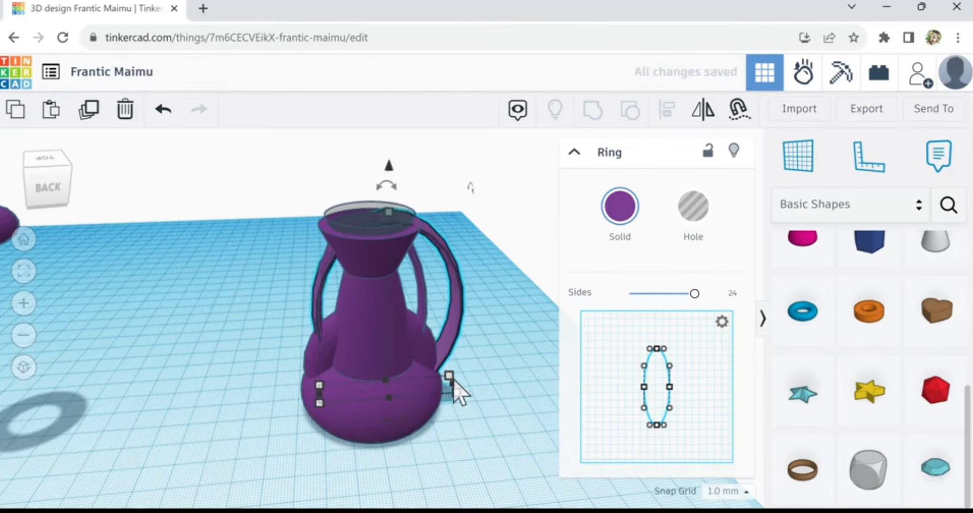
- Nudge the widened ring sideways until its handles sit evenly on both sides of the vase
{"action": "key", "text": "Left"}
{"action": "key", "text": "Left"}
{"action": "key", "text": "Left"}
{"action": "key", "text": "Left"}
{"action": "key", "text": "Left"}
{"action": "key", "text": "Left"}
{"action": "key", "text": "Left"}
{"action": "key", "text": "Left"}
{"action": "key", "text": "Left"}
{"action": "key", "text": "Left"}
{"action": "key", "text": "Left"}
{"action": "key", "text": "Left"}
{"action": "key", "text": "Left"}
{"action": "key", "text": "Left"}
{"action": "key", "text": "Left"}
{"action": "key", "text": "Right"}
{"action": "key", "text": "Right"}
{"action": "key", "text": "Right"}
{"action": "key", "text": "Right"}
{"action": "key", "text": "Right"}
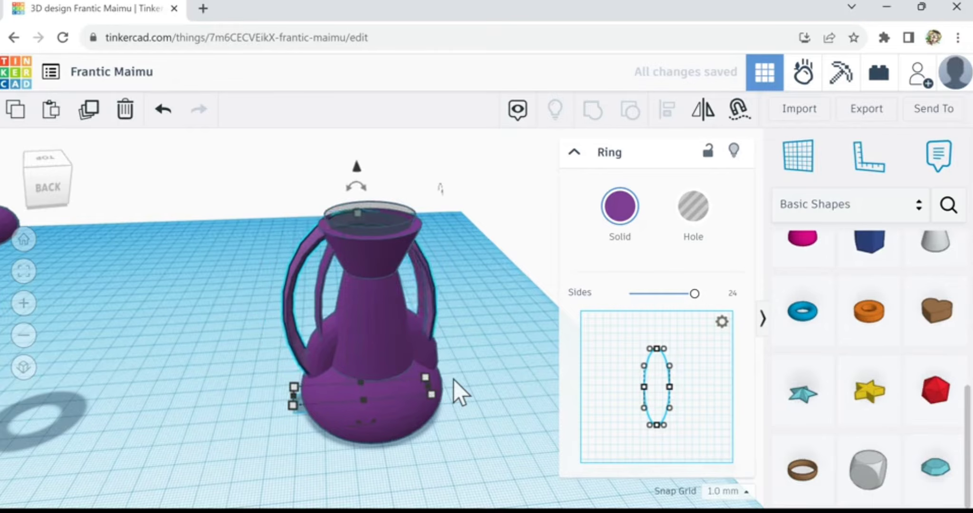
{"action": "key", "text": "Right"}
{"action": "key", "text": "Right"}
{"action": "key", "text": "Right"}
{"action": "key", "text": "Right"}
{"action": "key", "text": "Right"}
{"action": "key", "text": "Right"}
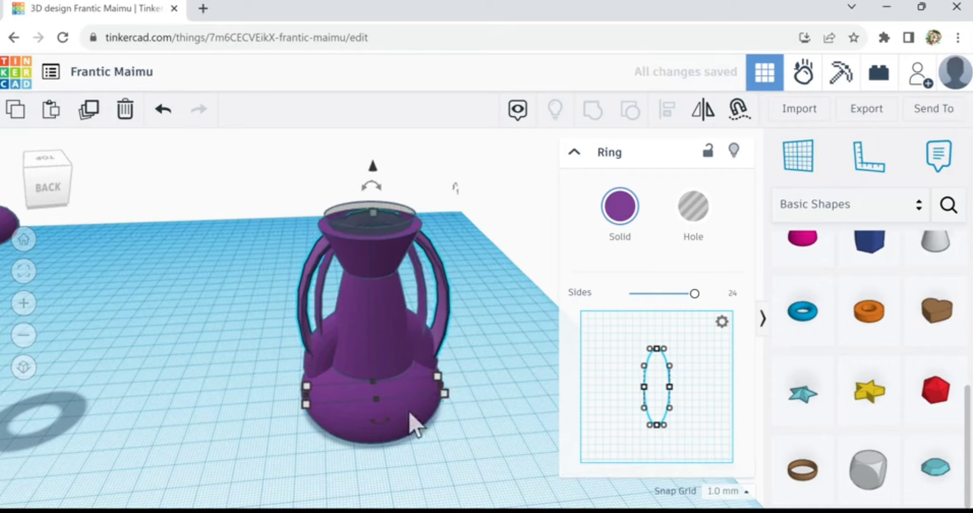
{"action": "key", "text": "Left"}
- Select all five vase, ring and torus shapes and centre them on both horizontal axes
{"action": "right_click_drag", "start_coordinate": [338, 450], "coordinate": [731, 473]}
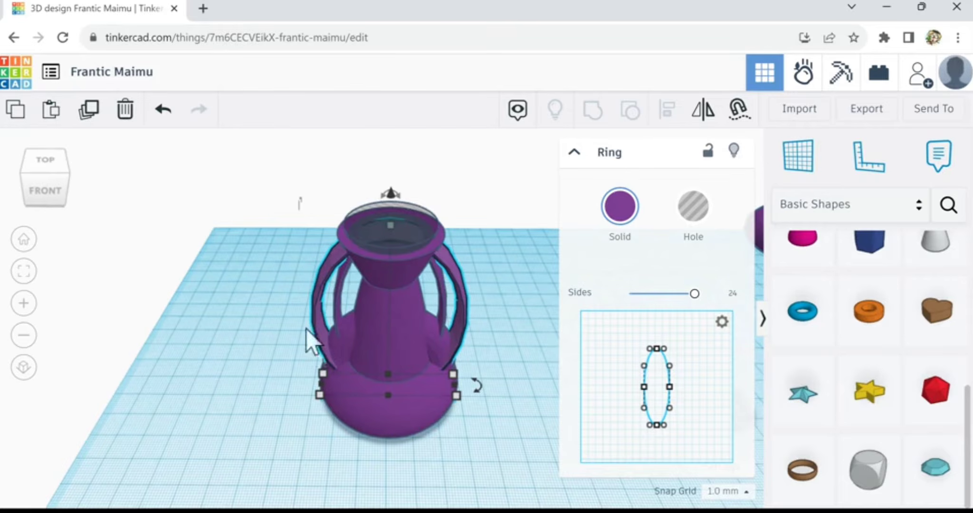
{"action": "left_click_drag", "start_coordinate": [289, 298], "coordinate": [453, 365]}
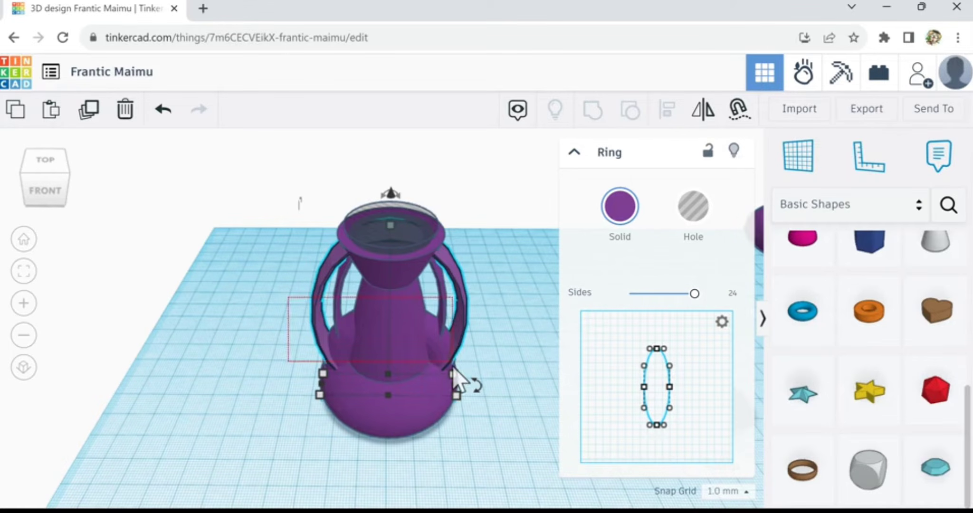
{"action": "left_click_drag", "start_coordinate": [507, 398], "coordinate": [507, 398]}
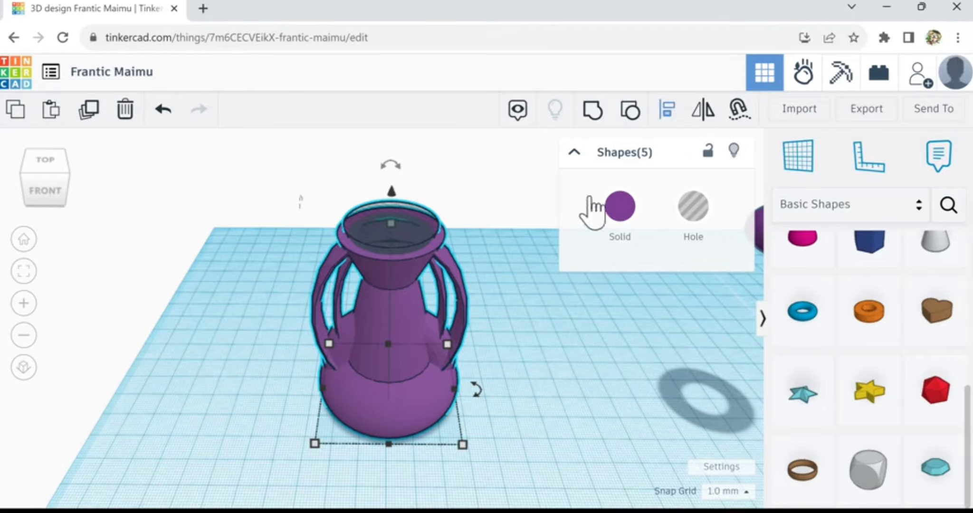
{"action": "key", "text": "l"}
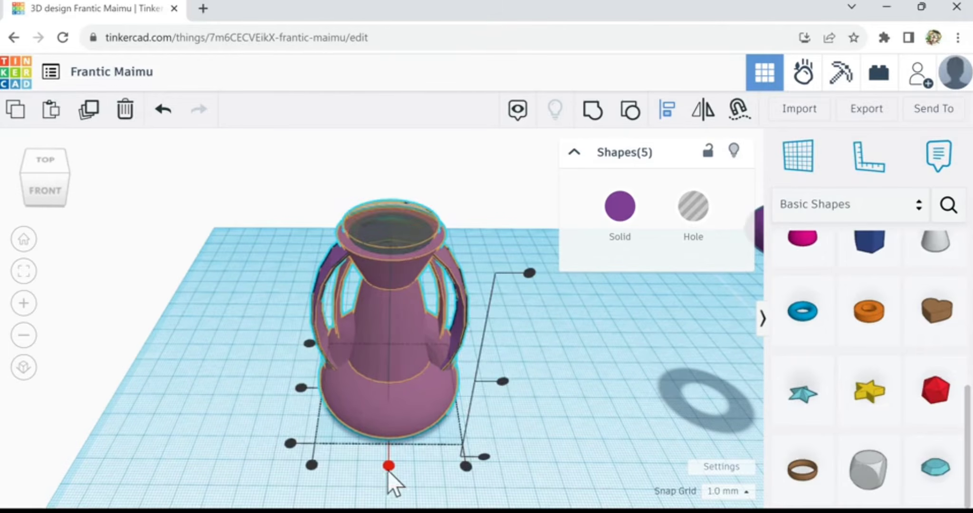
{"action": "left_click", "coordinate": [389, 466]}
{"action": "left_click", "coordinate": [301, 389]}
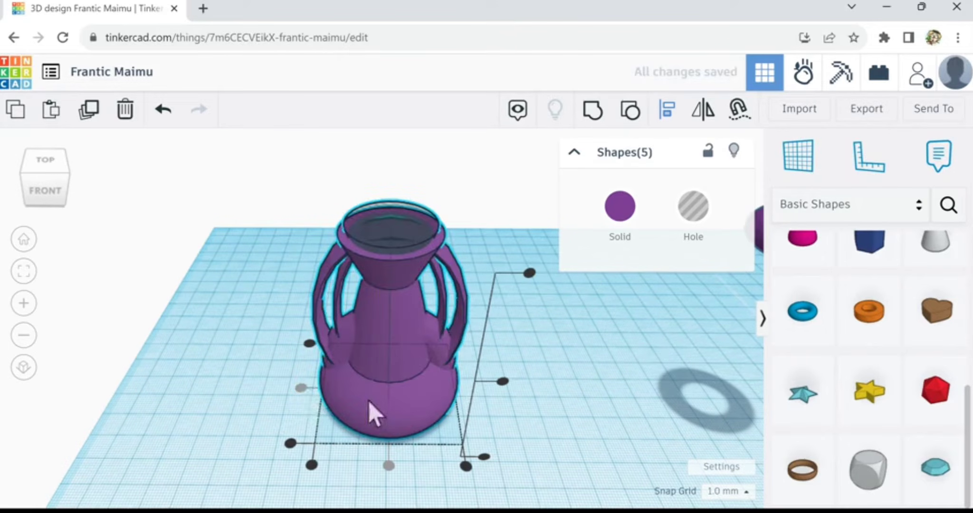
{"action": "left_click", "coordinate": [573, 416]}
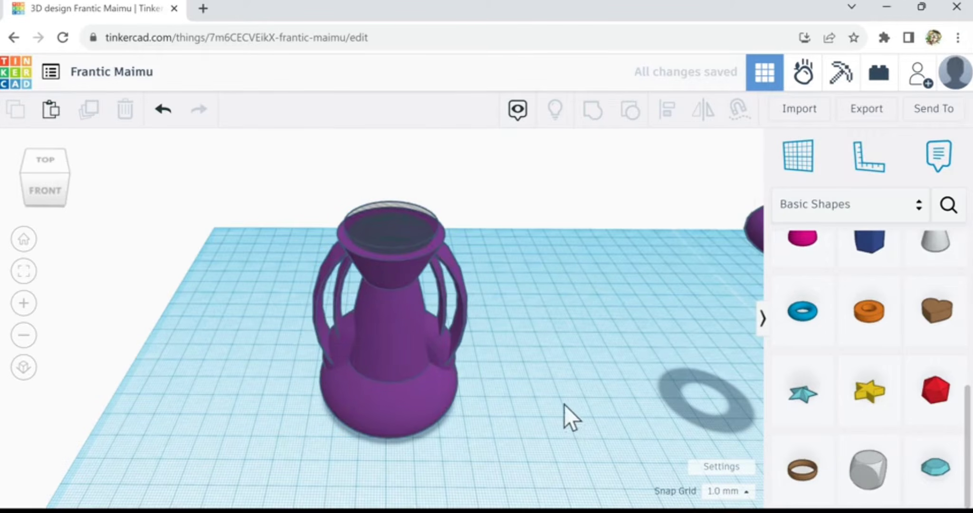
- Try a tube value of 2 on the torus around the vase's lower body, and undo it
{"action": "right_click_drag", "start_coordinate": [564, 404], "coordinate": [566, 412]}
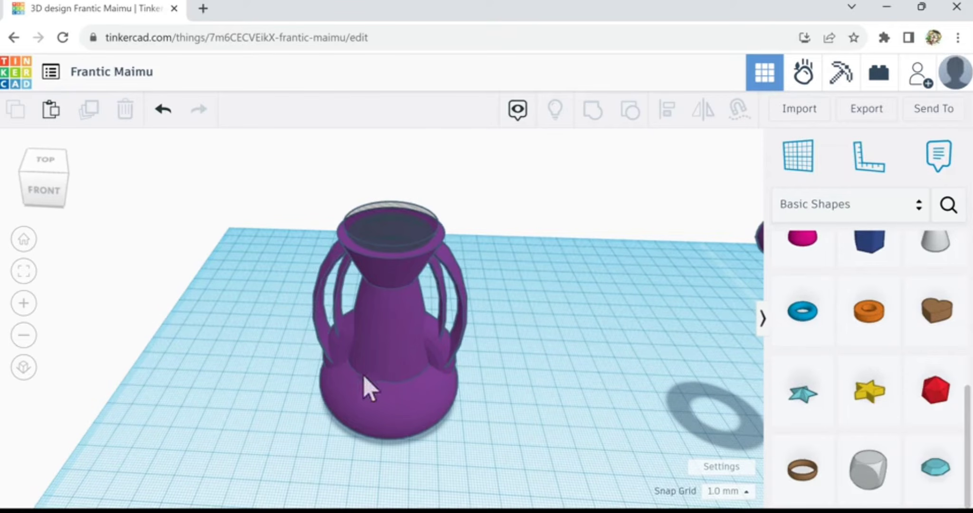
{"action": "right_click_drag", "start_coordinate": [469, 447], "coordinate": [482, 434]}
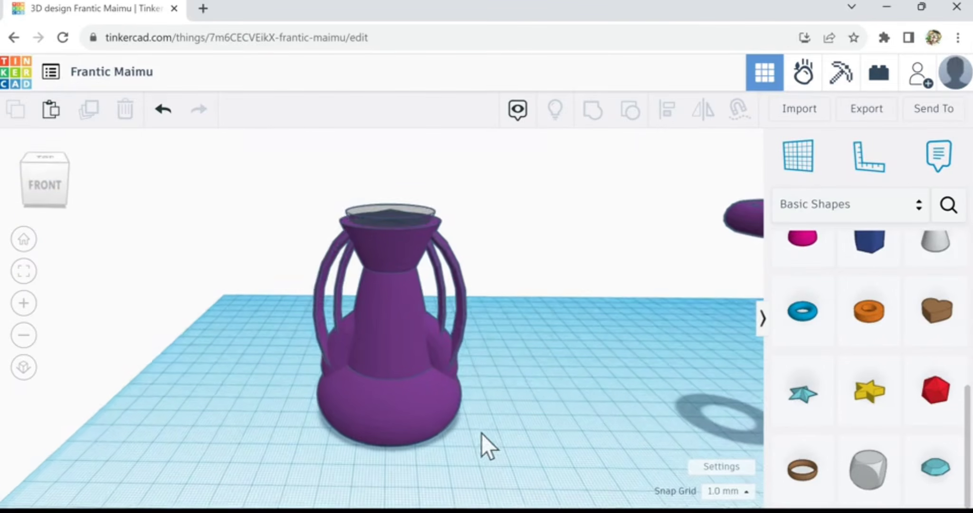
{"action": "left_click", "coordinate": [432, 344]}
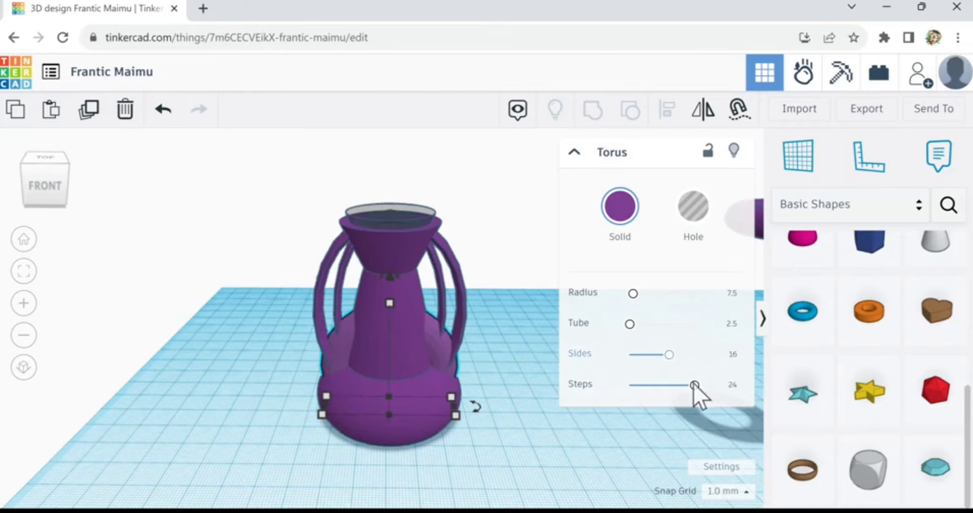
{"action": "left_click", "coordinate": [732, 325]}
{"action": "type", "text": "2"}
{"action": "left_click", "coordinate": [522, 457]}
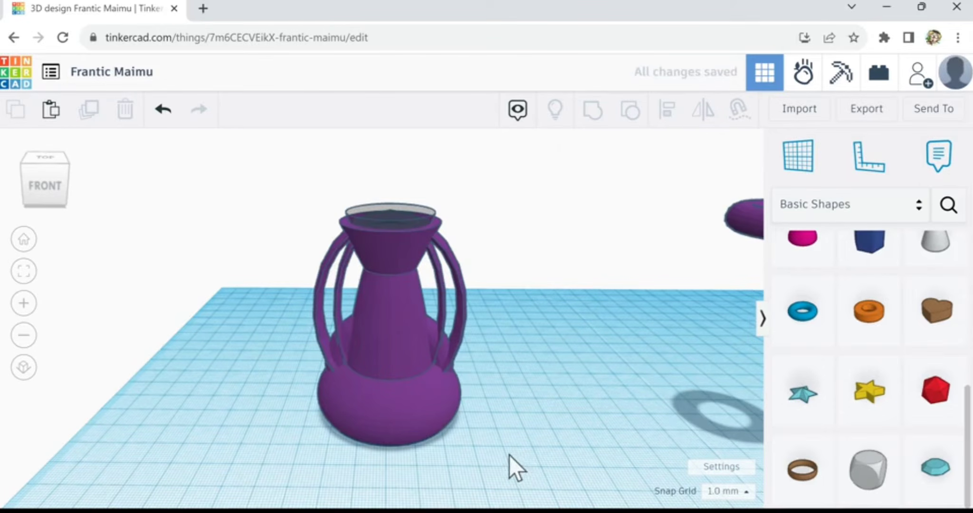
{"action": "left_click", "coordinate": [163, 113]}
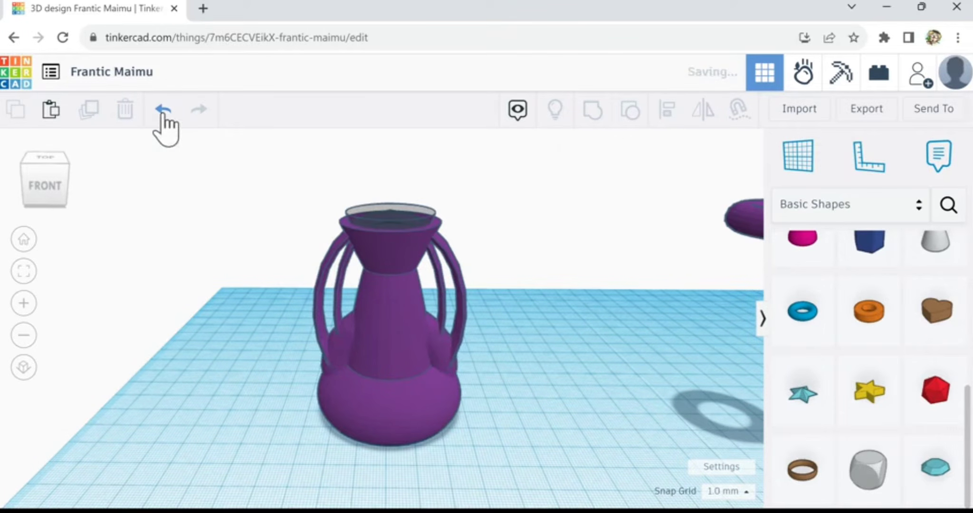
- Stretch the torus around the vase's lower body to about 52.5 mm high
{"action": "left_click", "coordinate": [435, 348]}
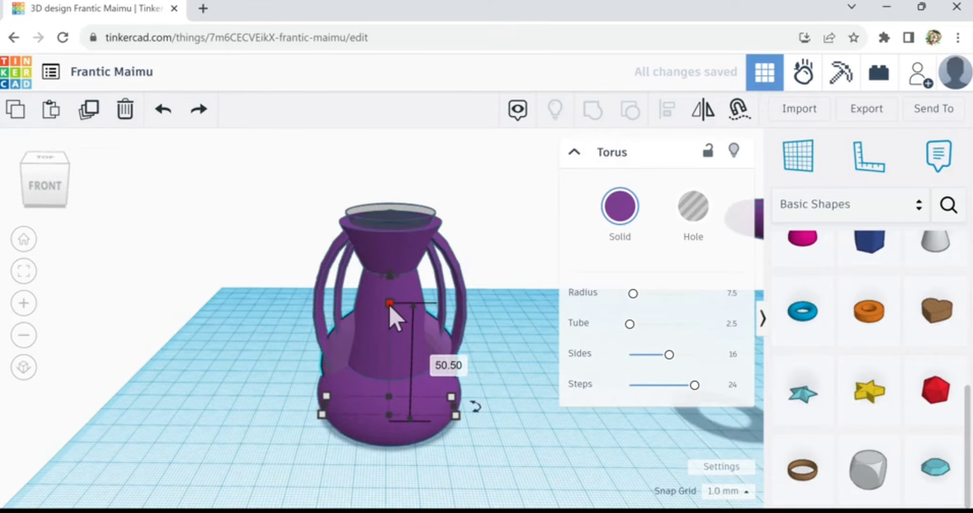
{"action": "left_click_drag", "start_coordinate": [390, 307], "coordinate": [419, 301]}
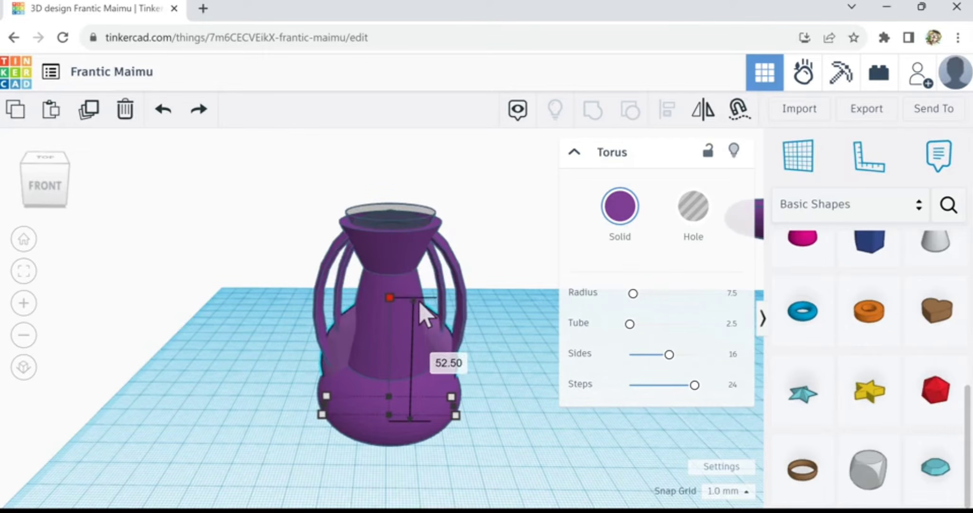
- Widen the torus around the vase's lower body and nudge it sideways until it sits evenly around the vase
{"action": "left_click_drag", "start_coordinate": [454, 410], "coordinate": [496, 412]}
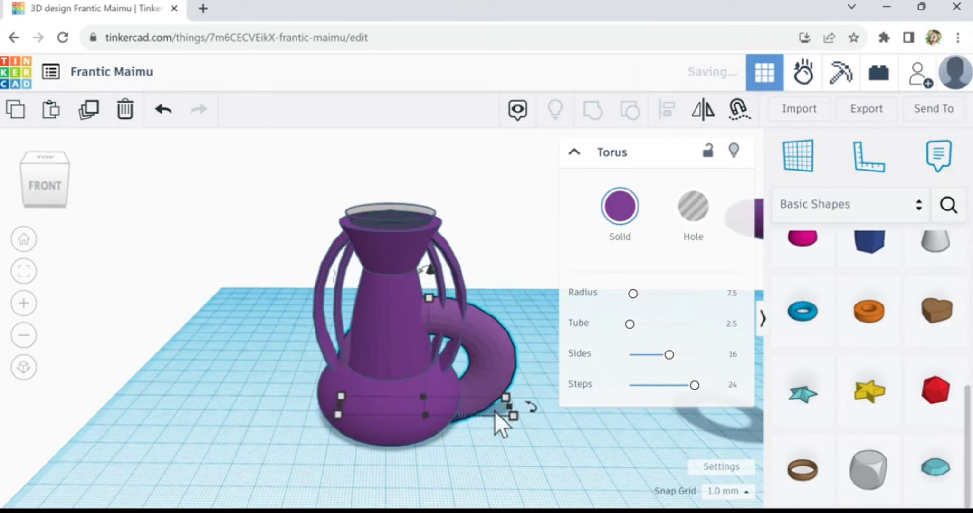
{"action": "key", "text": "Left"}
{"action": "key", "text": "Left"}
{"action": "key", "text": "Left"}
{"action": "key", "text": "Left"}
{"action": "key", "text": "Left"}
{"action": "key", "text": "Left"}
{"action": "key", "text": "Left"}
{"action": "key", "text": "Left"}
{"action": "key", "text": "Left"}
{"action": "key", "text": "Left"}
{"action": "key", "text": "Left"}
{"action": "key", "text": "Left"}
{"action": "key", "text": "Left"}
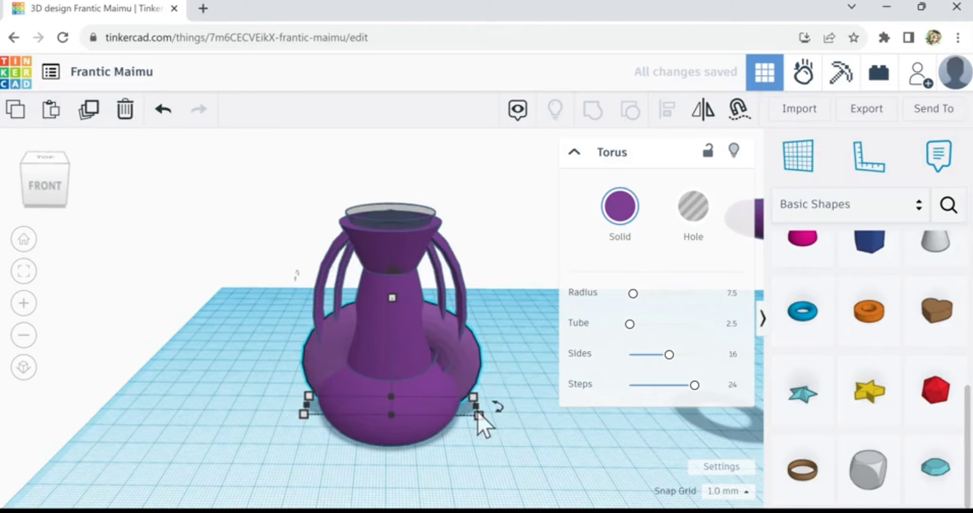
- Set the tube value of the torus around the vase's lower body to 1
{"action": "left_click_drag", "start_coordinate": [635, 334], "coordinate": [609, 328]}
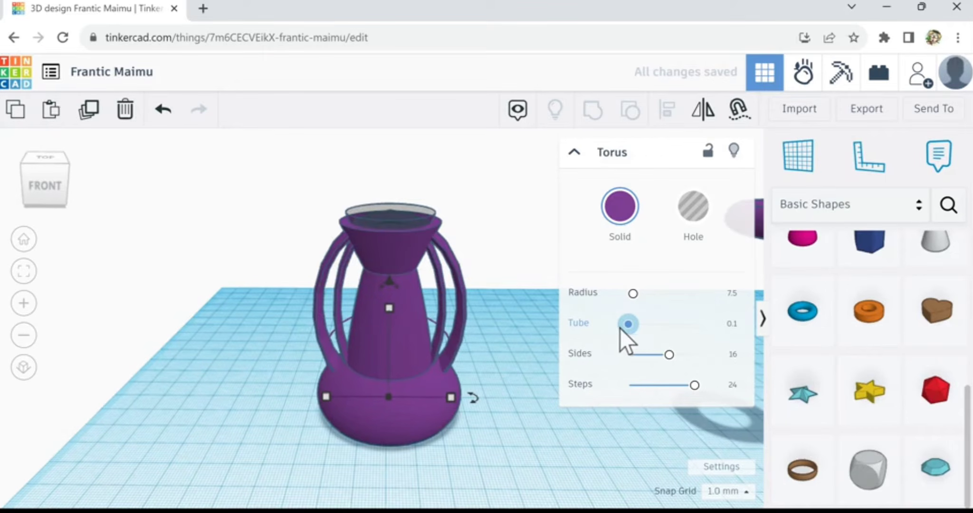
{"action": "left_click_drag", "start_coordinate": [629, 327], "coordinate": [630, 331]}
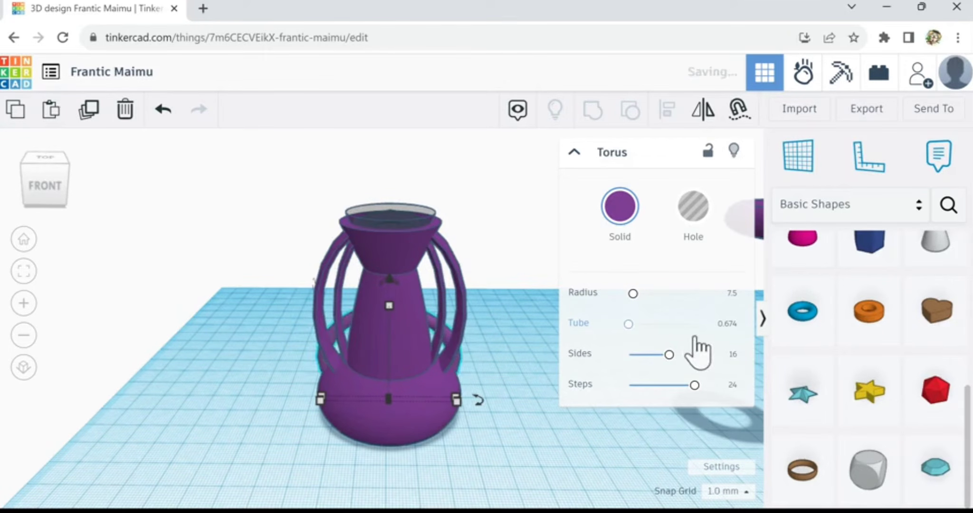
{"action": "left_click", "coordinate": [729, 325]}
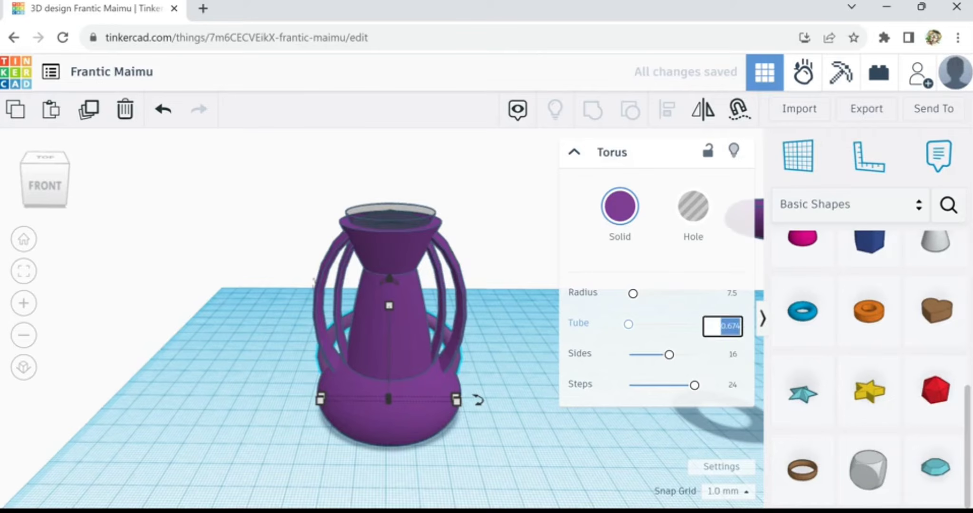
{"action": "left_click", "coordinate": [597, 436]}
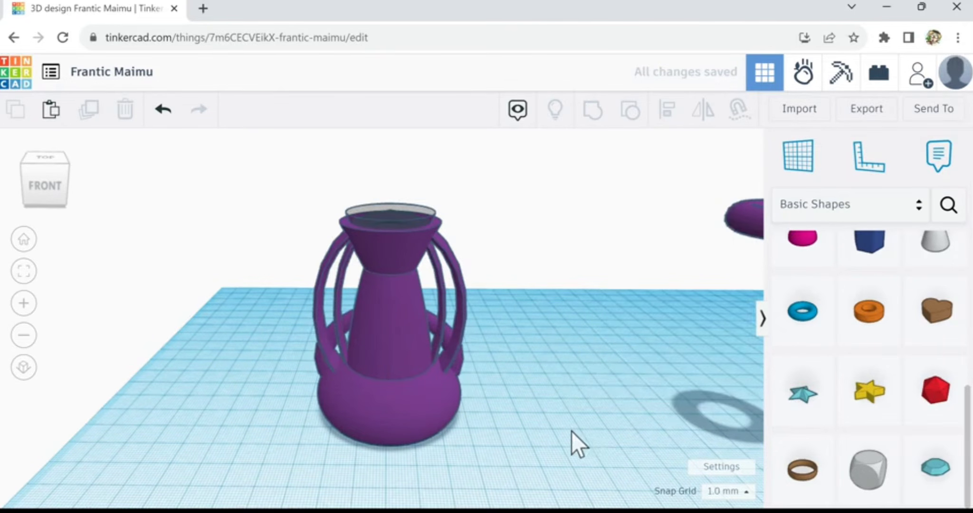
- Nudge the torus around the vase's lower body three steps towards the front
{"action": "mouse_move", "coordinate": [572, 432]}
{"action": "right_mouse_down"}
{"action": "mouse_move", "coordinate": [423, 434]}
{"action": "mouse_move", "coordinate": [563, 430]}
{"action": "right_mouse_up"}
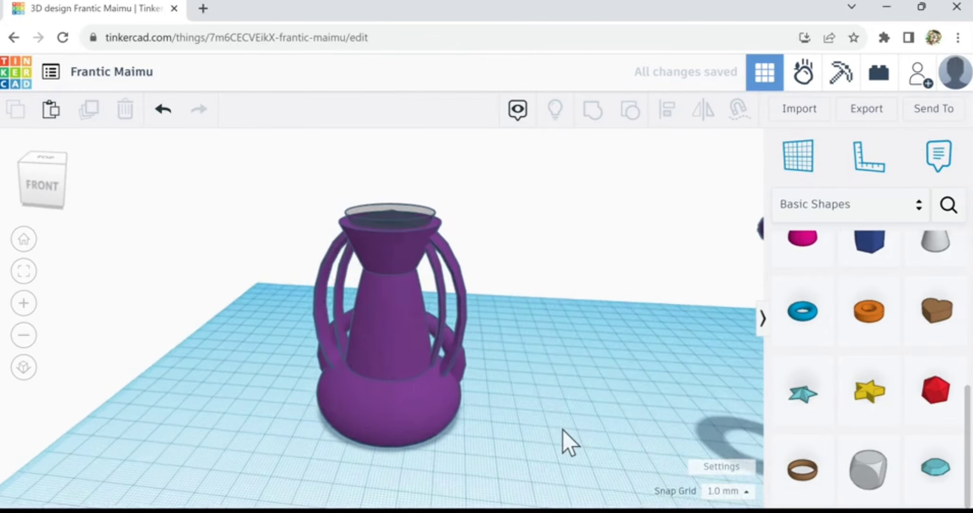
{"action": "left_click", "coordinate": [463, 370]}
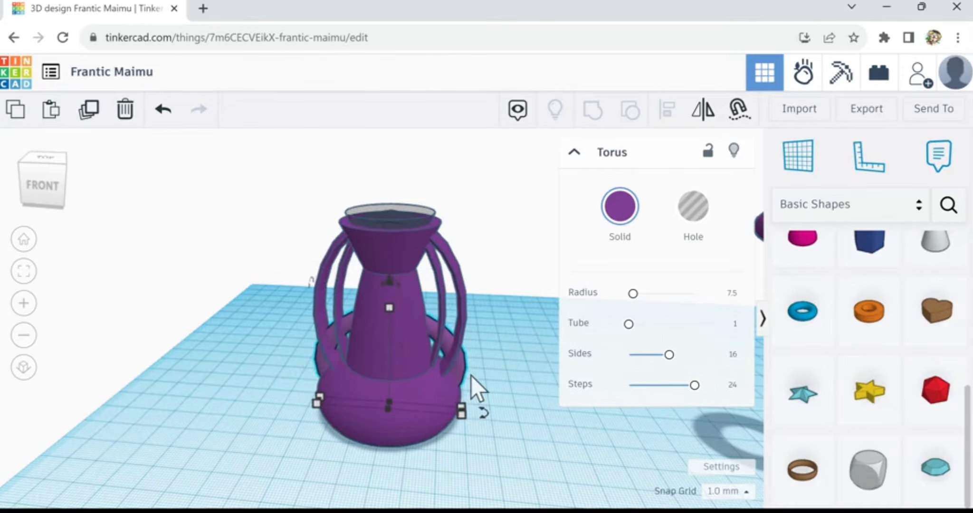
{"action": "key", "text": "Down"}
{"action": "key", "text": "Down"}
{"action": "key", "text": "Down"}
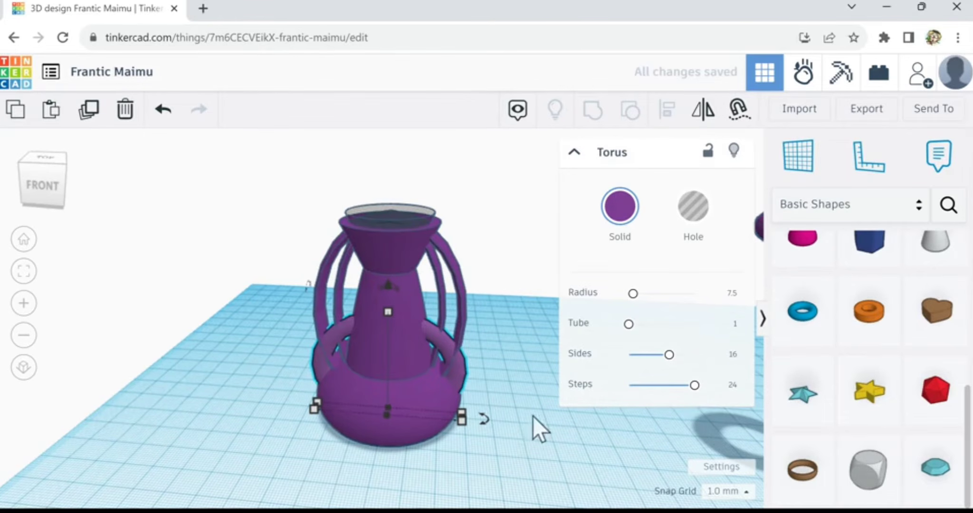
- Stretch the torus around the vase's lower body to about 51.6 mm high and deselect it
{"action": "right_click_drag", "start_coordinate": [534, 416], "coordinate": [431, 351]}
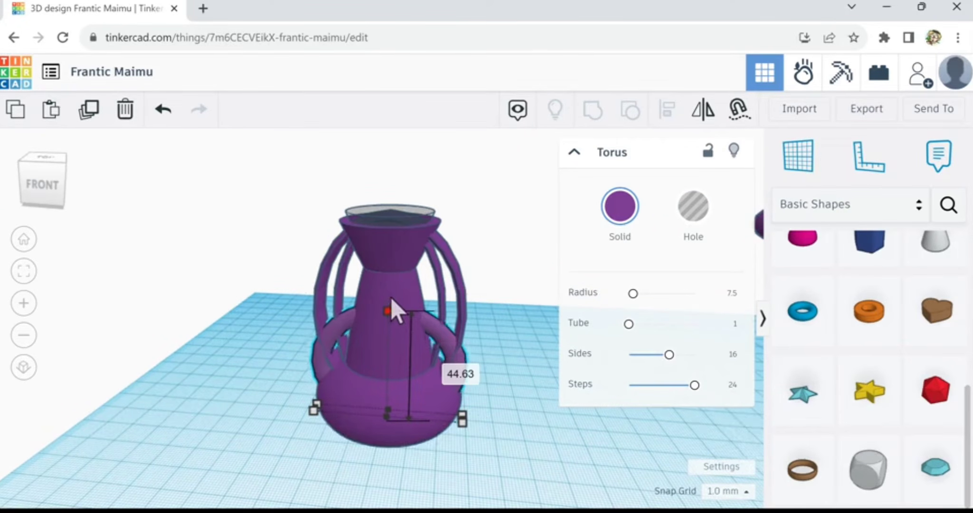
{"action": "left_click_drag", "start_coordinate": [391, 298], "coordinate": [392, 296]}
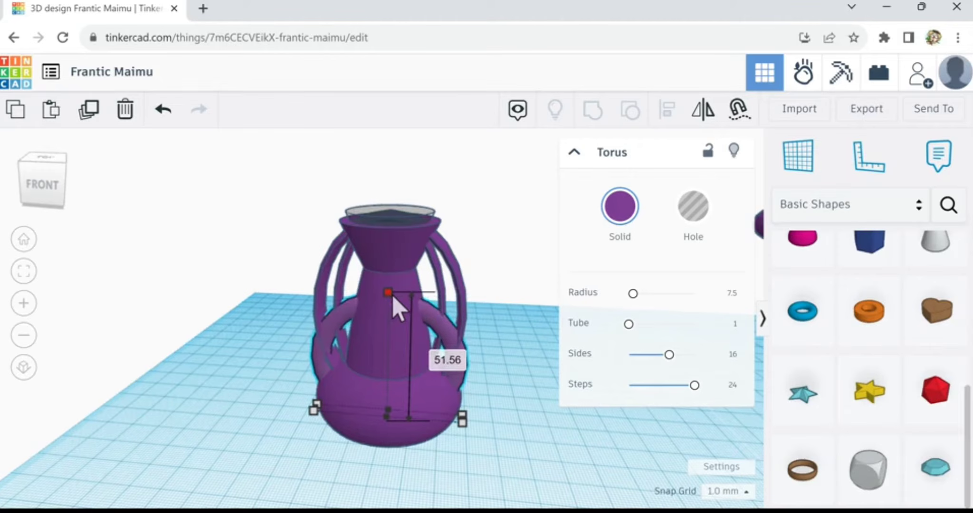
{"action": "left_click", "coordinate": [302, 454]}
- Select all five vase, ring and torus shapes and align their centres both sideways and front to back
{"action": "right_click_drag", "start_coordinate": [320, 452], "coordinate": [299, 466]}
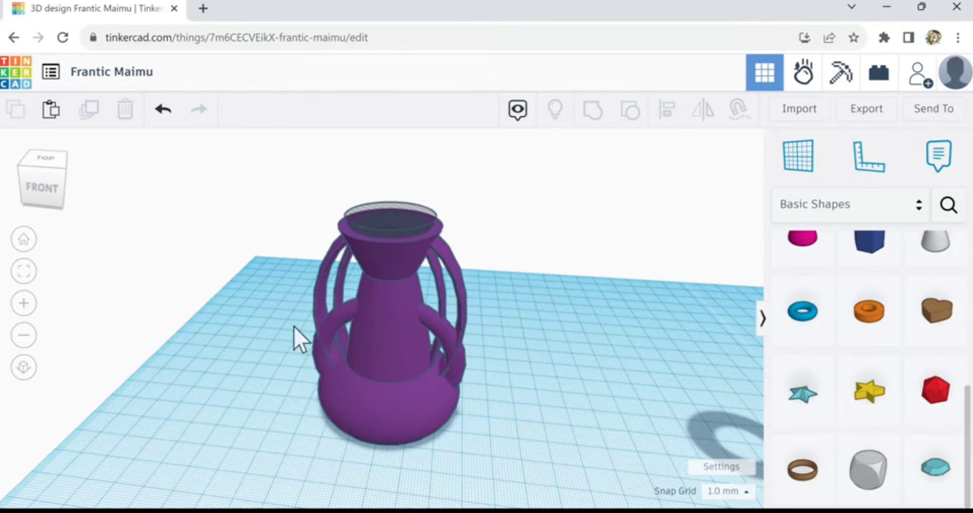
{"action": "left_click_drag", "start_coordinate": [473, 418], "coordinate": [481, 420]}
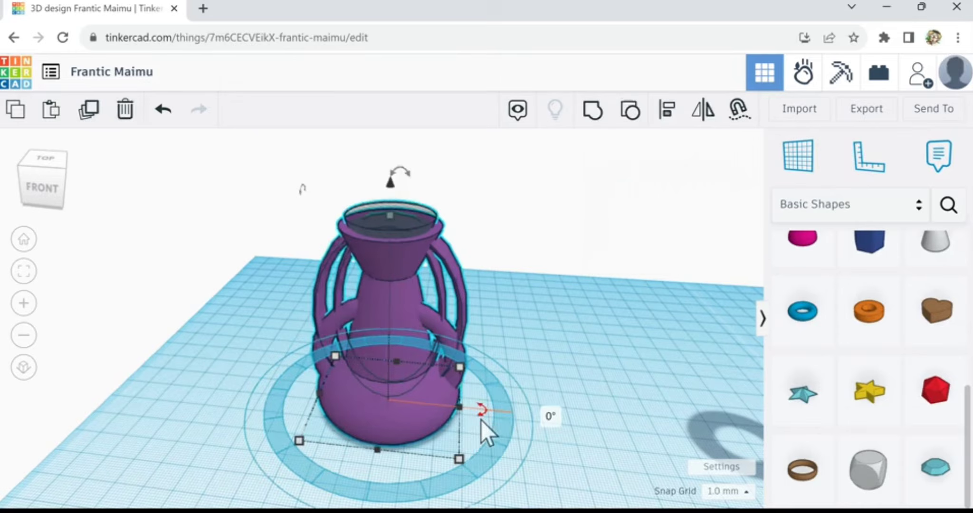
{"action": "left_click", "coordinate": [667, 111]}
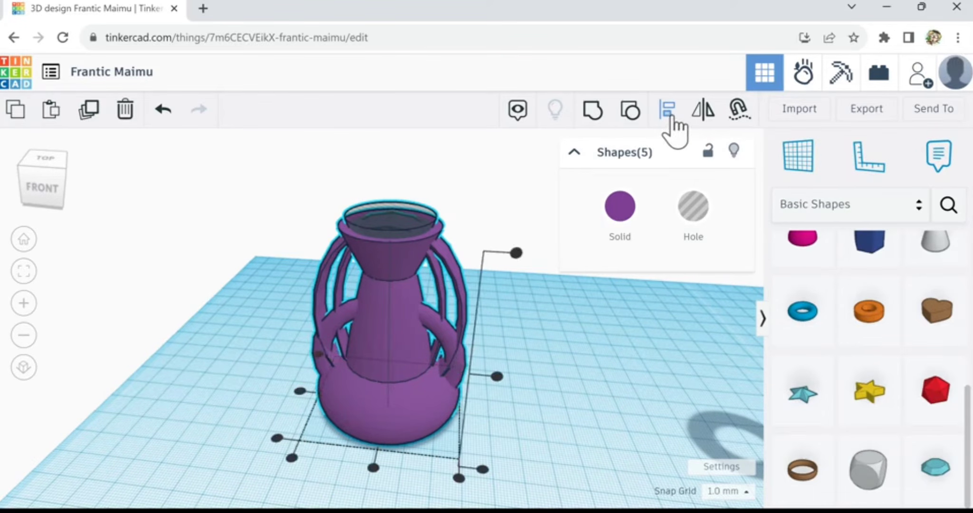
{"action": "left_click", "coordinate": [373, 469]}
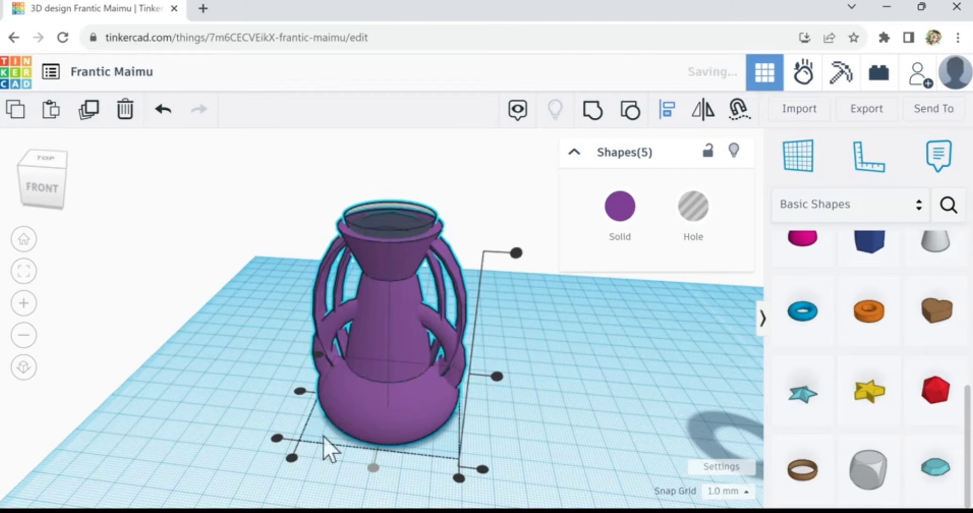
{"action": "left_click", "coordinate": [301, 397]}
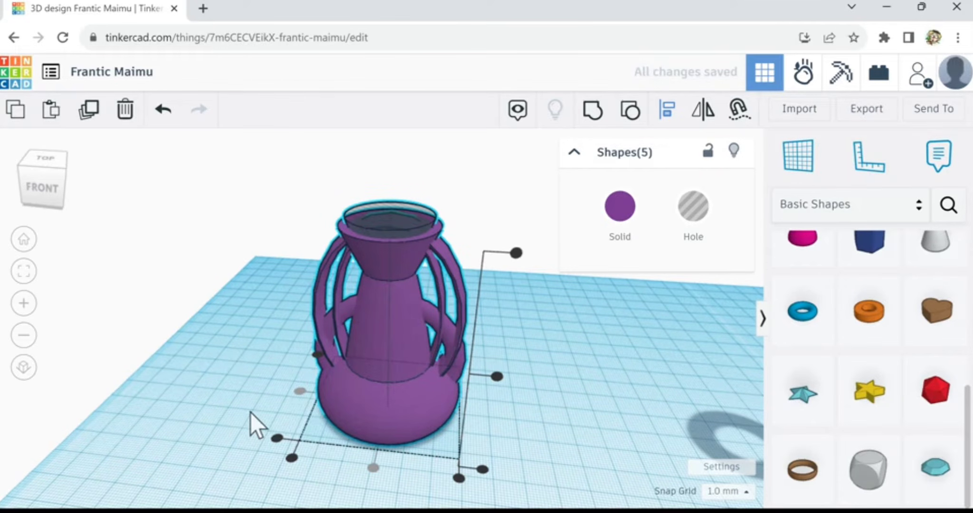
{"action": "left_click", "coordinate": [257, 401]}
- Set the tube value of the torus around the vase's lower body to 1.2
{"action": "right_click_drag", "start_coordinate": [255, 401], "coordinate": [465, 366]}
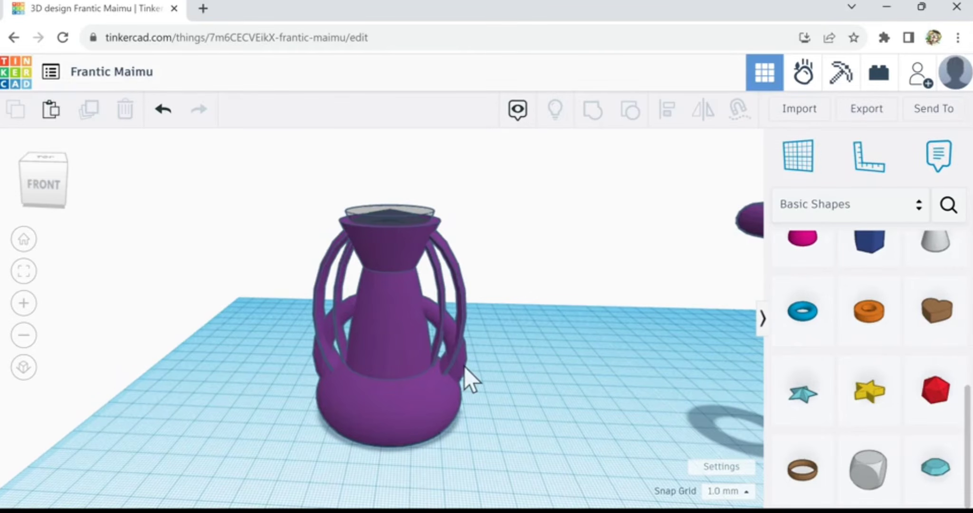
{"action": "left_click", "coordinate": [465, 366]}
{"action": "left_click", "coordinate": [735, 325]}
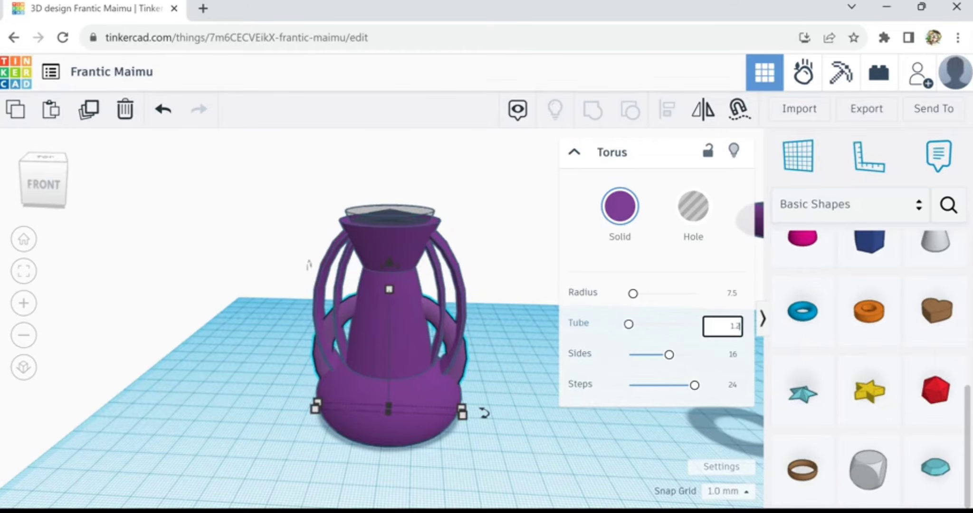
{"action": "left_click", "coordinate": [499, 463]}
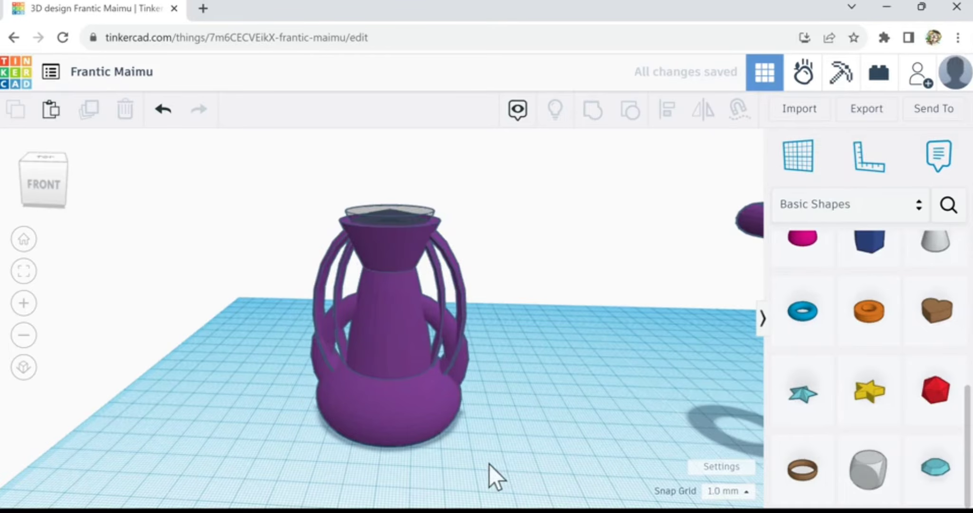
- Stretch the torus around the vase's lower body front to back so its side loops become thicker
{"action": "right_click_drag", "start_coordinate": [489, 465], "coordinate": [339, 442]}
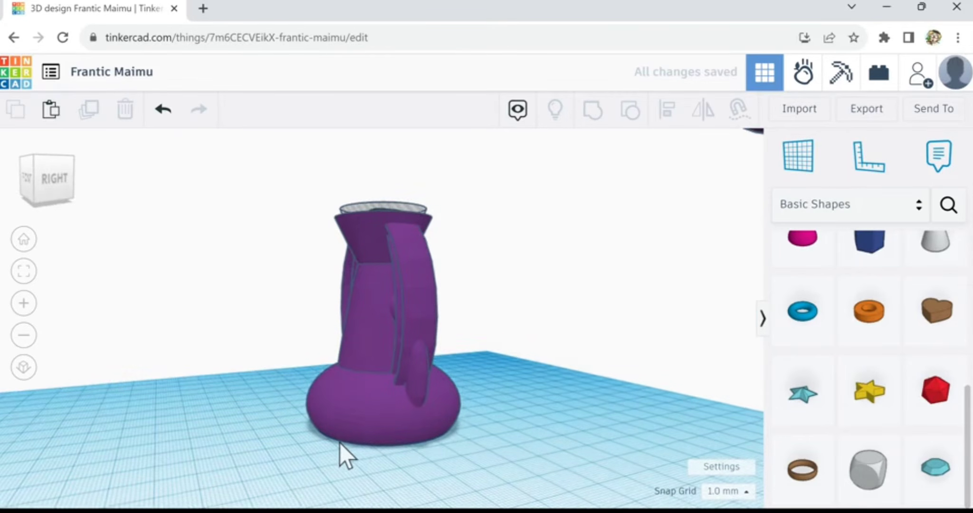
{"action": "left_click", "coordinate": [415, 393]}
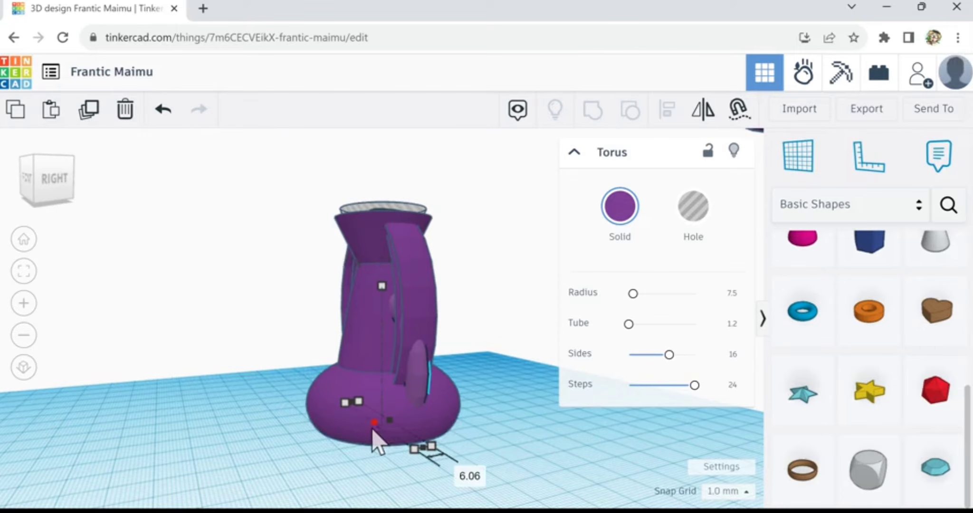
{"action": "left_click_drag", "start_coordinate": [367, 432], "coordinate": [363, 432]}
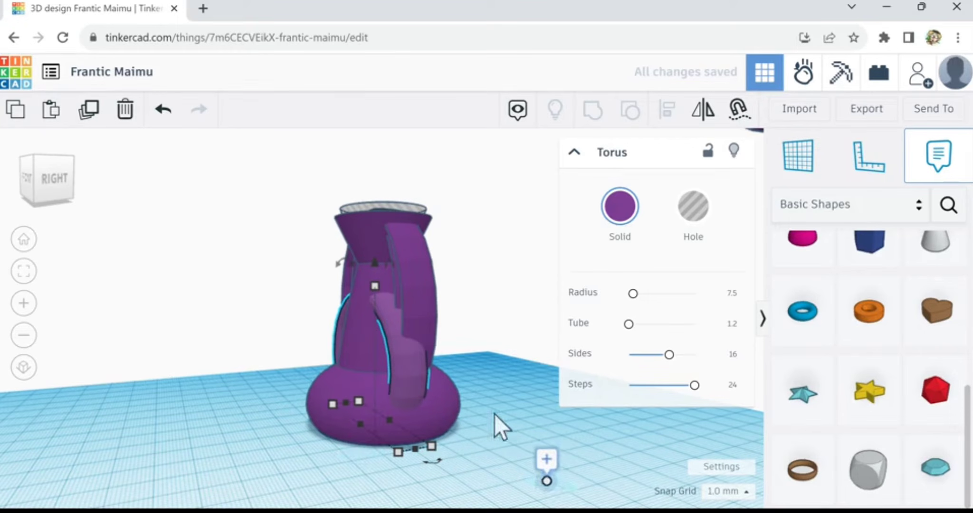
- Place a note on the workplane beside the vase and nudge the lower torus three steps towards the back
{"action": "left_click", "coordinate": [431, 382]}
{"action": "left_click", "coordinate": [422, 380]}
{"action": "key", "text": "Right"}
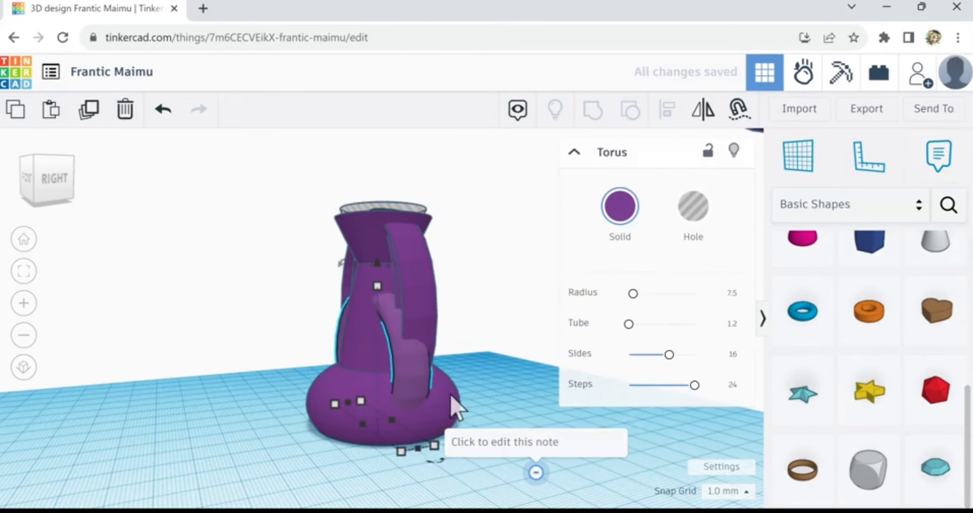
{"action": "key", "text": "Right"}
{"action": "key", "text": "Right"}
{"action": "right_click_drag", "start_coordinate": [292, 480], "coordinate": [459, 485]}
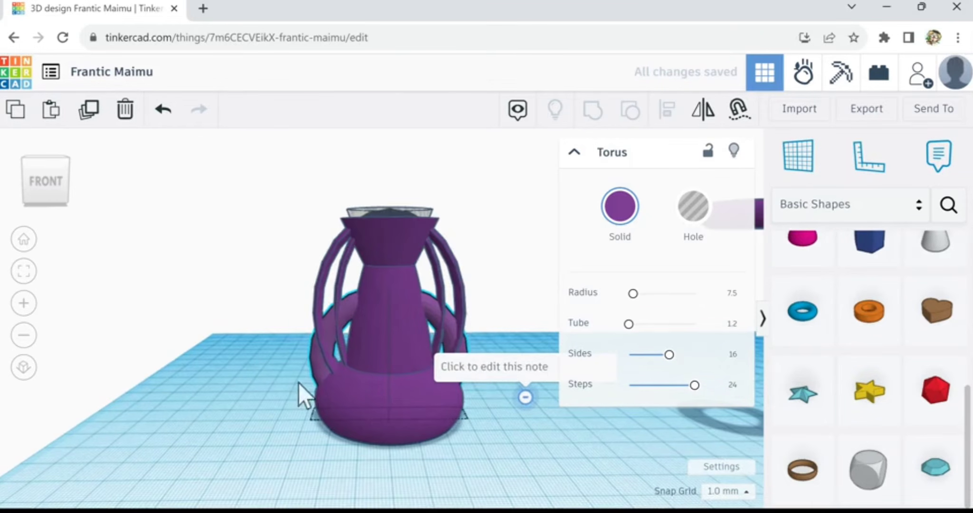
- Select the five vase, ring and torus shapes and centre them front to back
{"action": "left_click", "coordinate": [274, 356]}
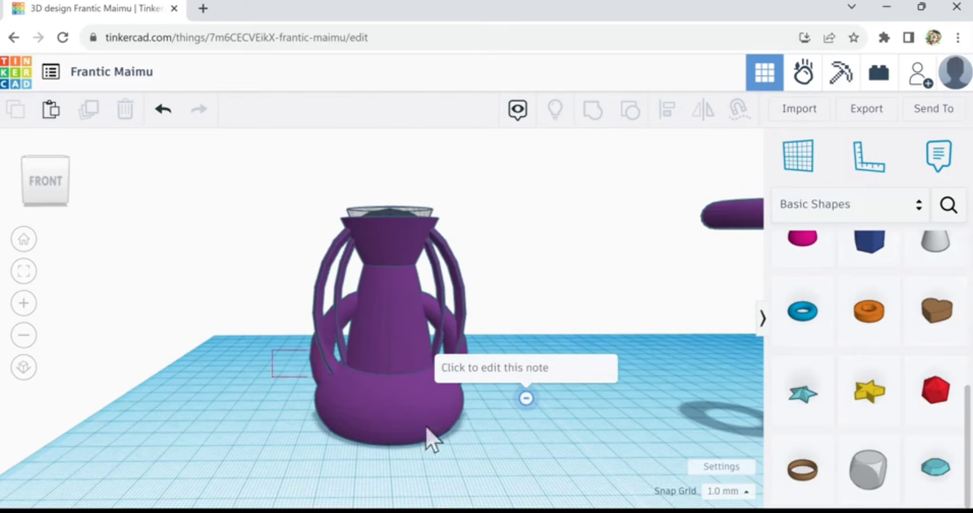
{"action": "left_click_drag", "start_coordinate": [427, 428], "coordinate": [511, 457]}
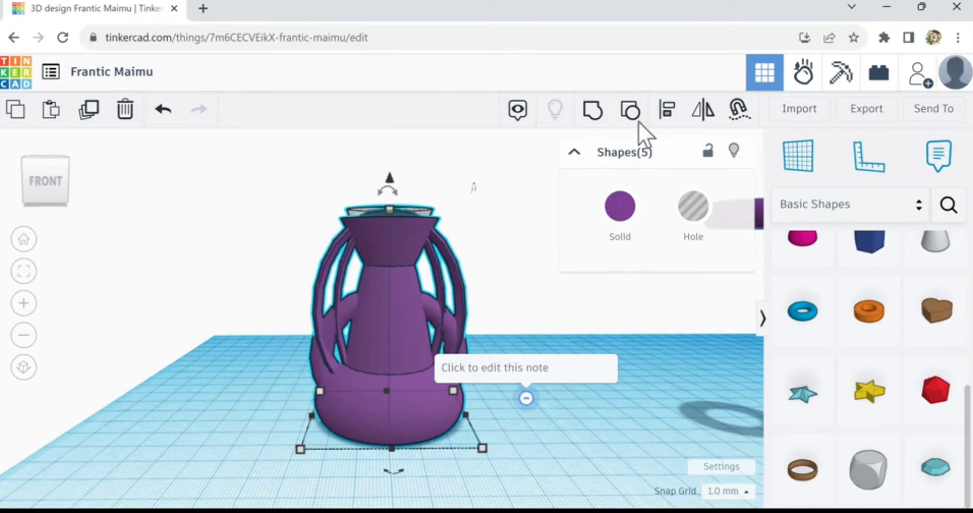
{"action": "left_click", "coordinate": [668, 111]}
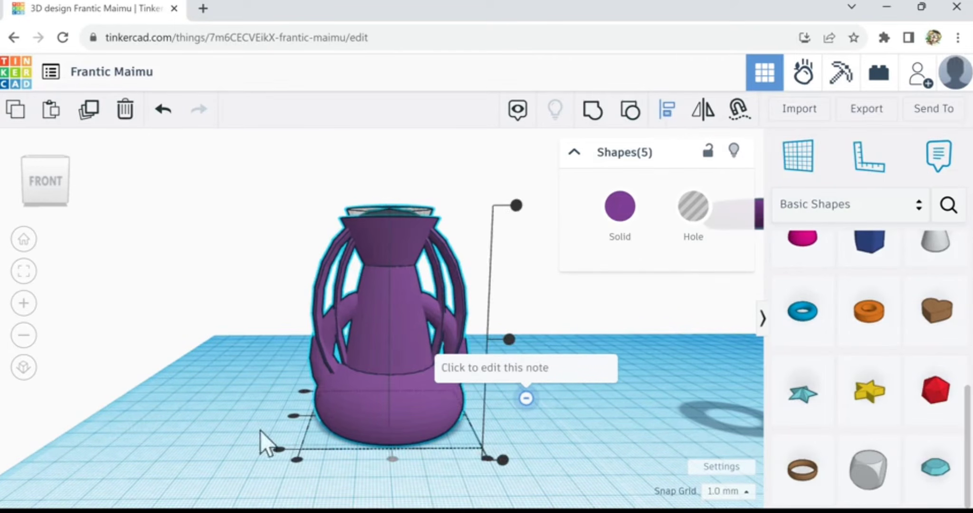
{"action": "left_click", "coordinate": [294, 418]}
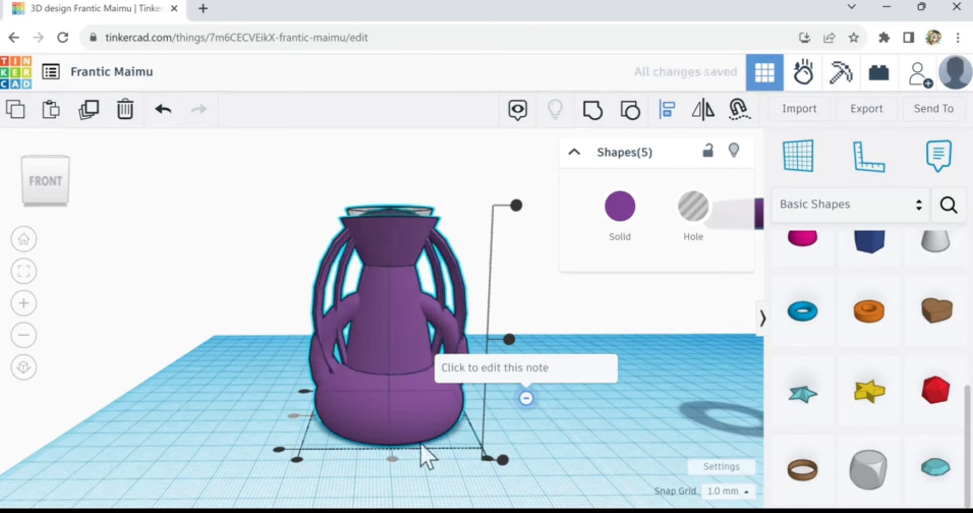
{"action": "left_click", "coordinate": [578, 433]}
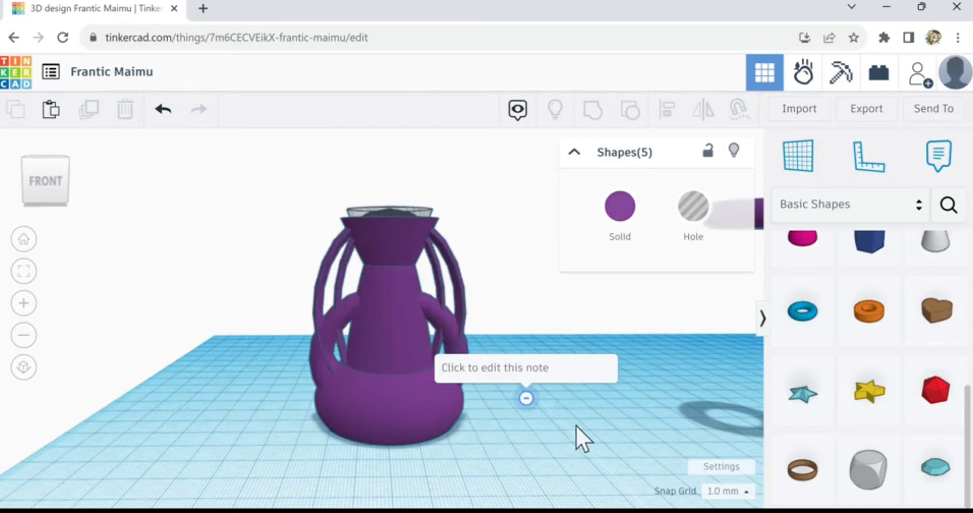
- Collapse the note beside the vase, move it farther back on the workplane and reopen it
{"action": "right_click_drag", "start_coordinate": [576, 426], "coordinate": [567, 465]}
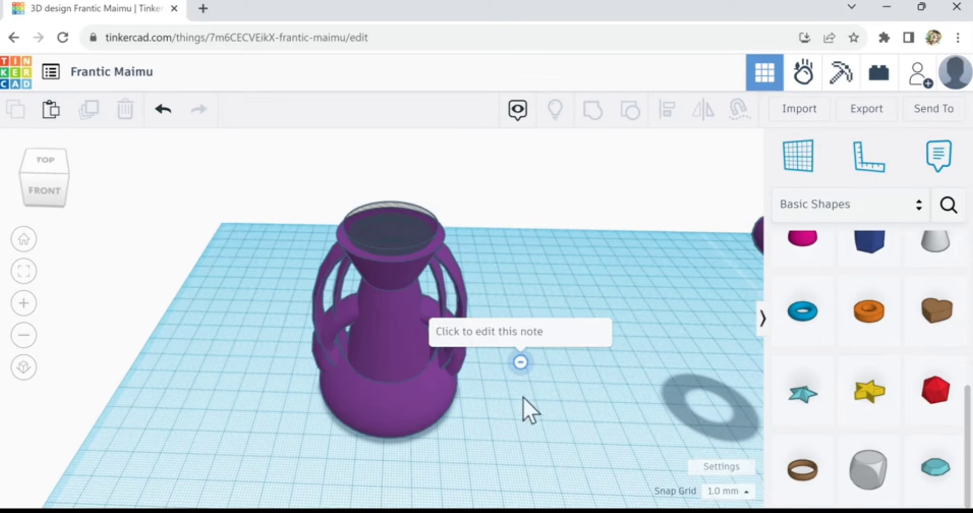
{"action": "left_click", "coordinate": [525, 365]}
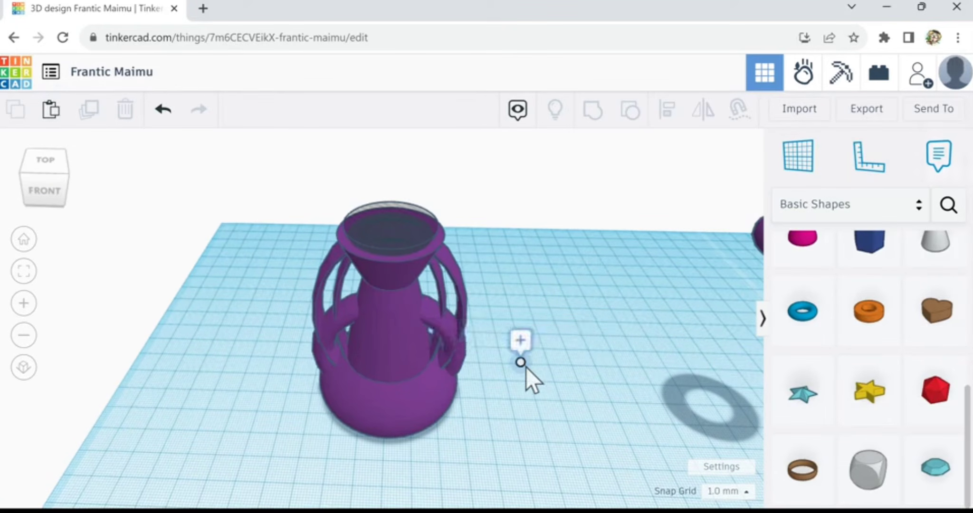
{"action": "left_click", "coordinate": [522, 363]}
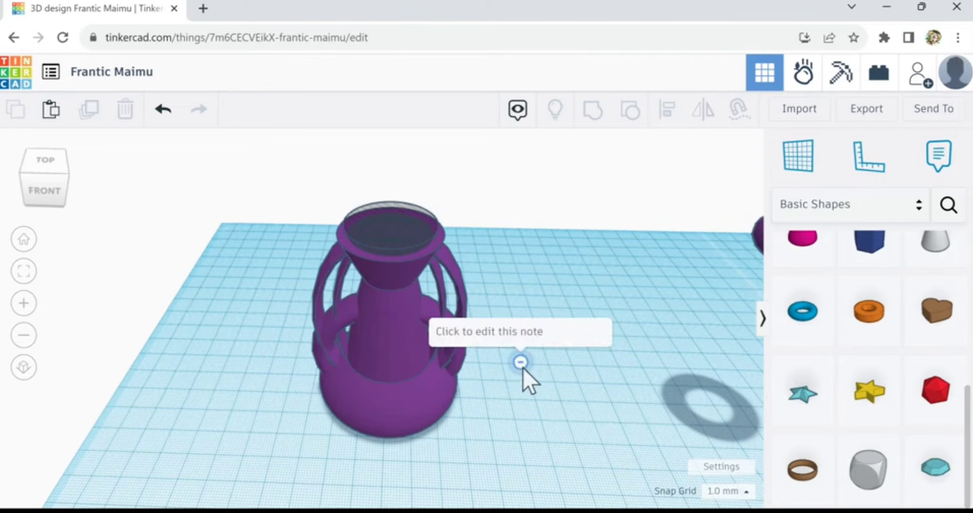
{"action": "left_click", "coordinate": [522, 365]}
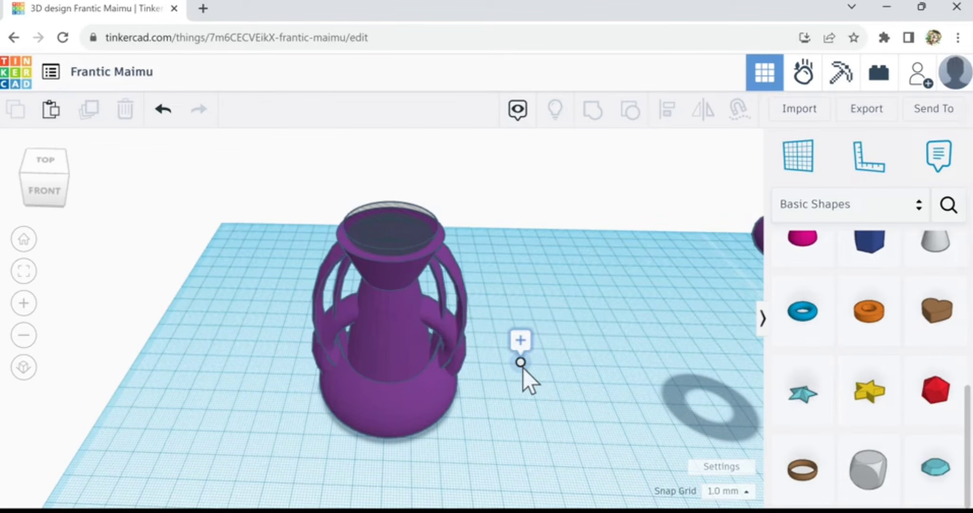
{"action": "left_click_drag", "start_coordinate": [523, 368], "coordinate": [538, 319]}
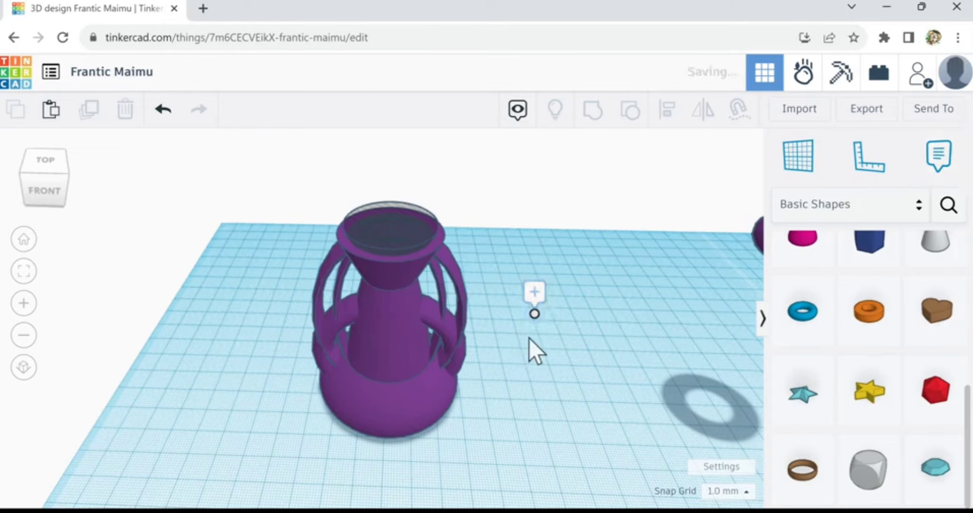
{"action": "left_click", "coordinate": [539, 294]}
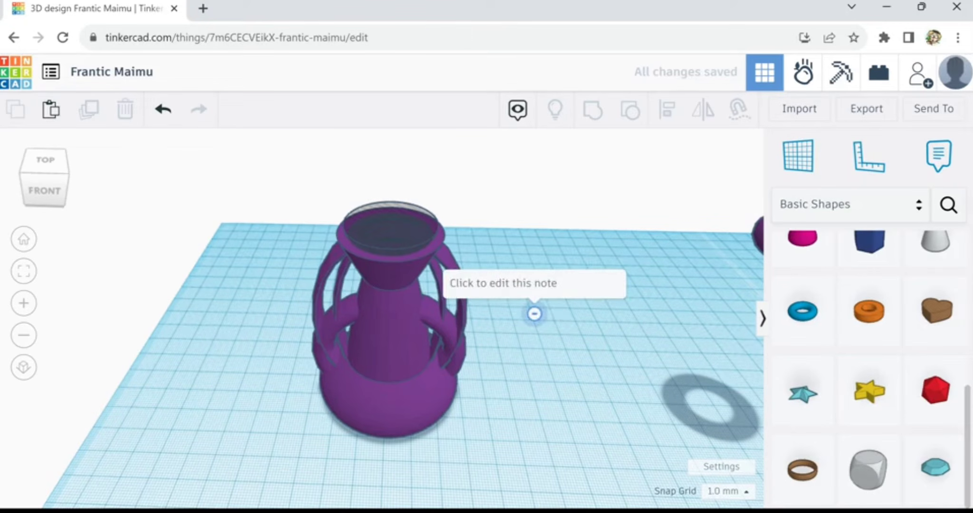
- Delete the note beside the vase and group the five vase, ring and torus shapes into one object
{"action": "left_click", "coordinate": [534, 285]}
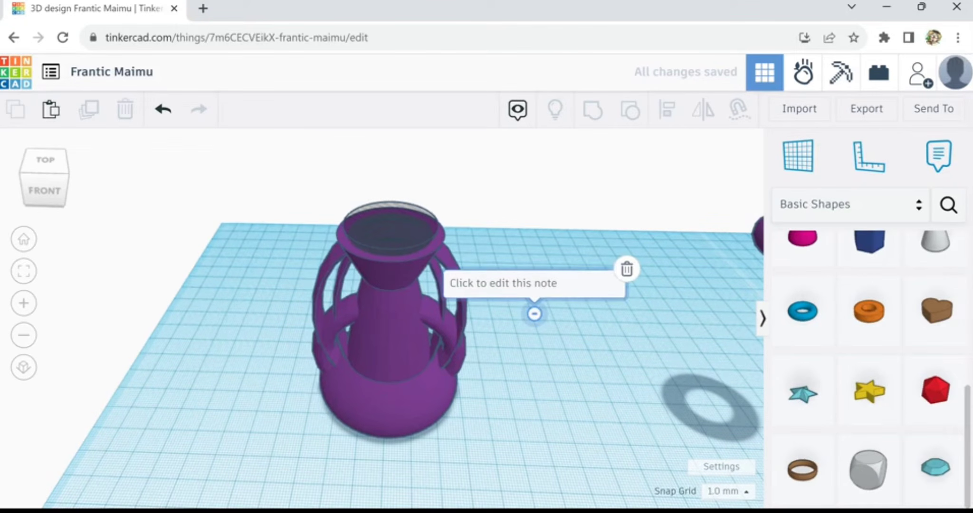
{"action": "left_click", "coordinate": [628, 271]}
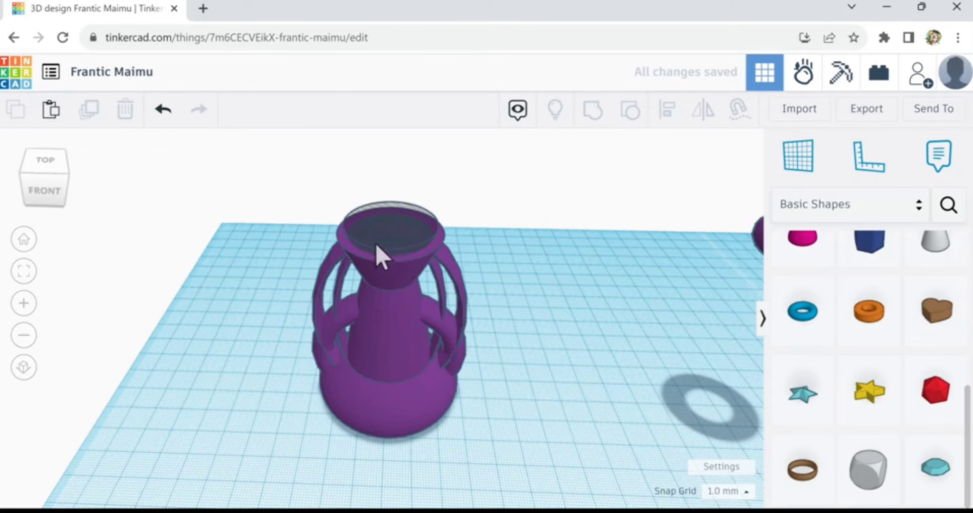
{"action": "left_click_drag", "start_coordinate": [275, 208], "coordinate": [420, 409]}
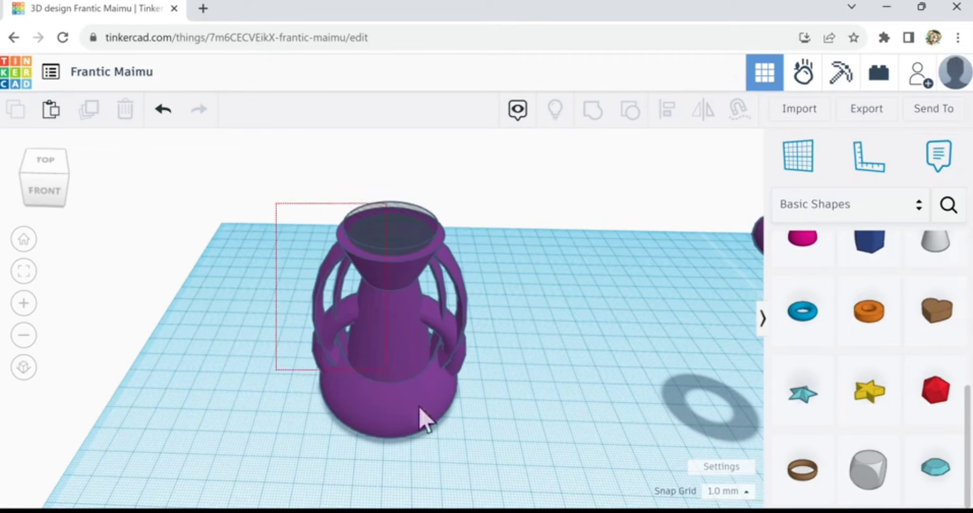
{"action": "left_click_drag", "start_coordinate": [477, 448], "coordinate": [490, 447]}
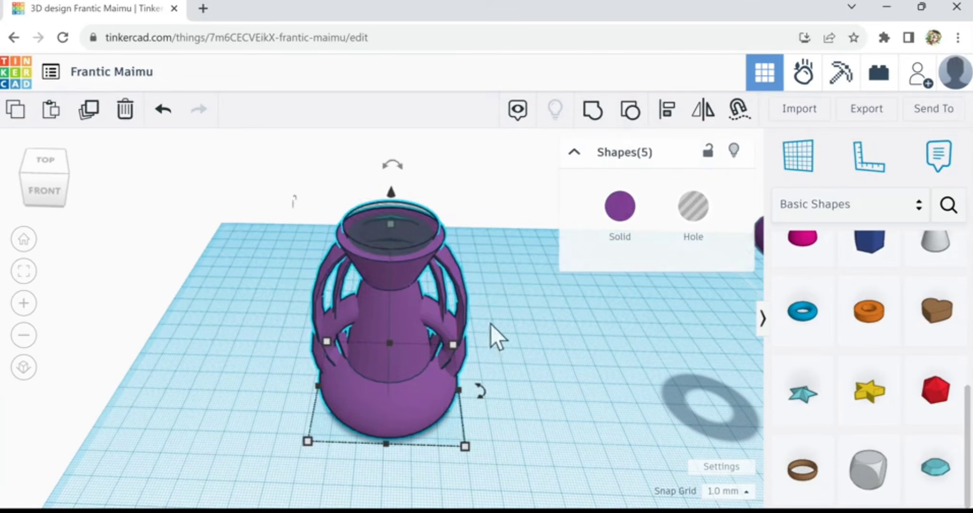
{"action": "left_click", "coordinate": [594, 112]}
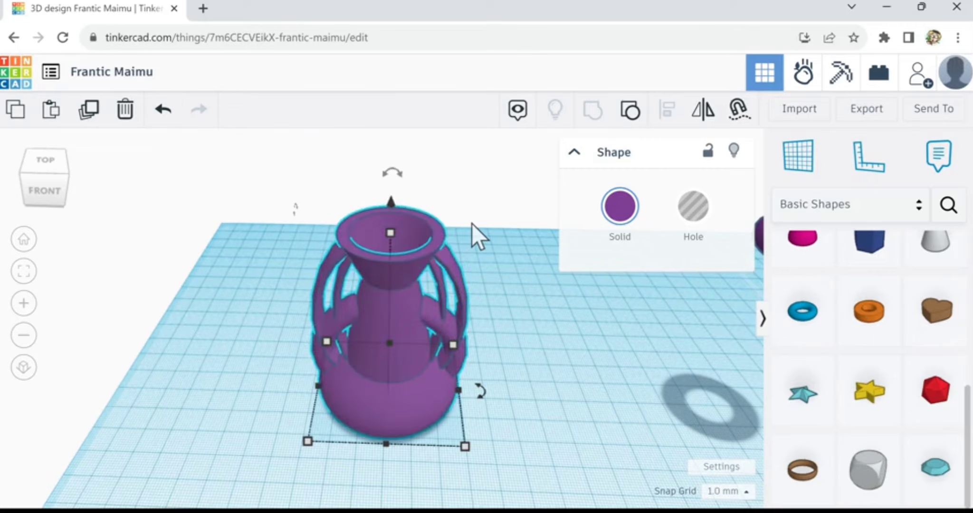
{"action": "right_click_drag", "start_coordinate": [478, 254], "coordinate": [498, 317]}
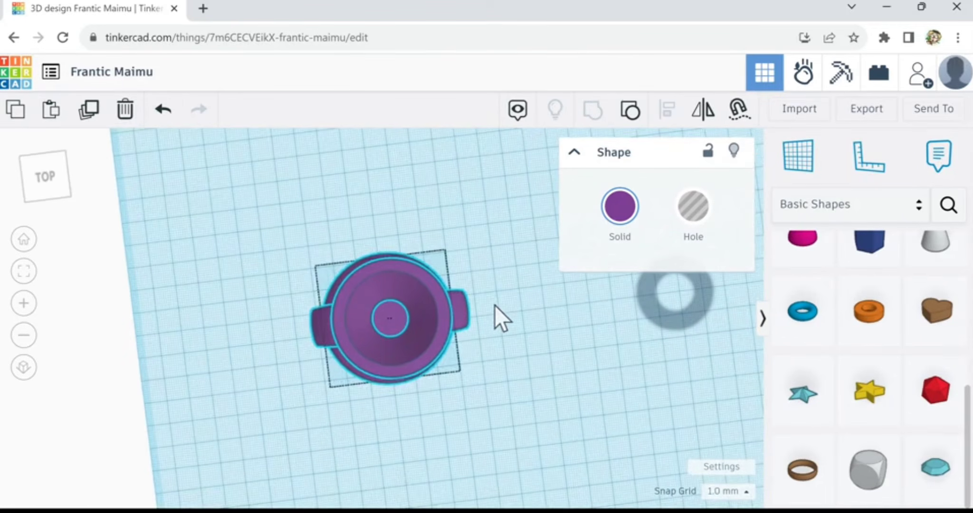
{"action": "right_click_drag", "start_coordinate": [489, 283], "coordinate": [484, 248]}
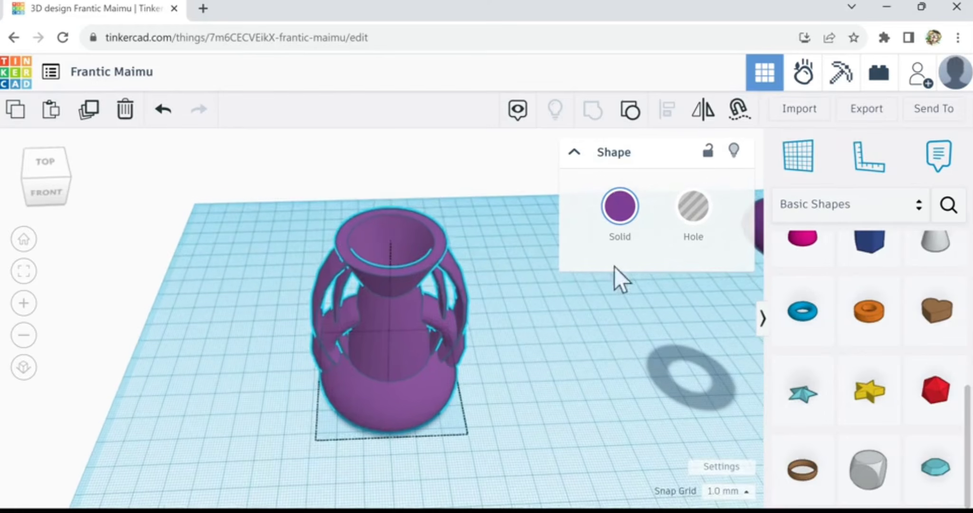
{"action": "left_click", "coordinate": [698, 326]}
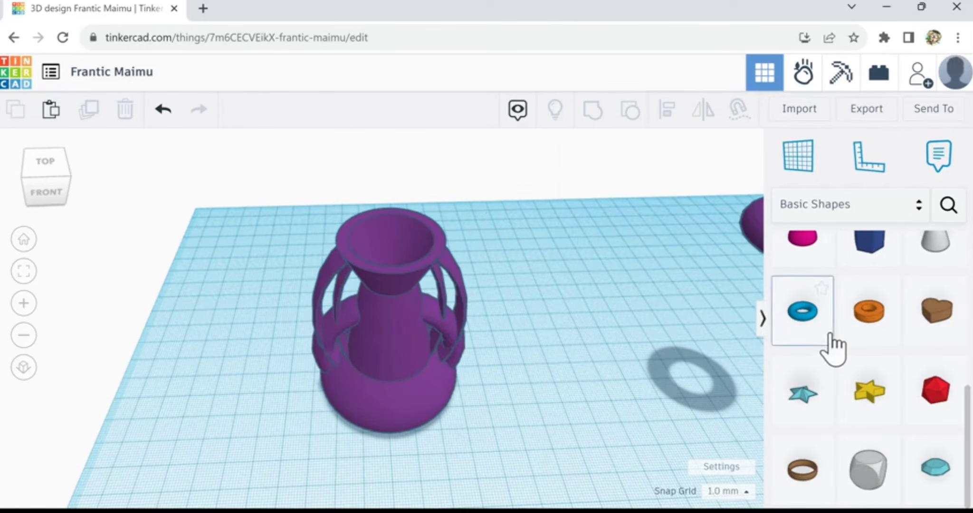
- Add a wide hole box beneath the vase and lower it so it overlaps only the very bottom of the base
{"action": "scroll", "coordinate": [830, 341], "scroll_direction": "up", "scroll_amount": 5}
{"action": "scroll", "coordinate": [811, 332], "scroll_direction": "down", "scroll_amount": 3}
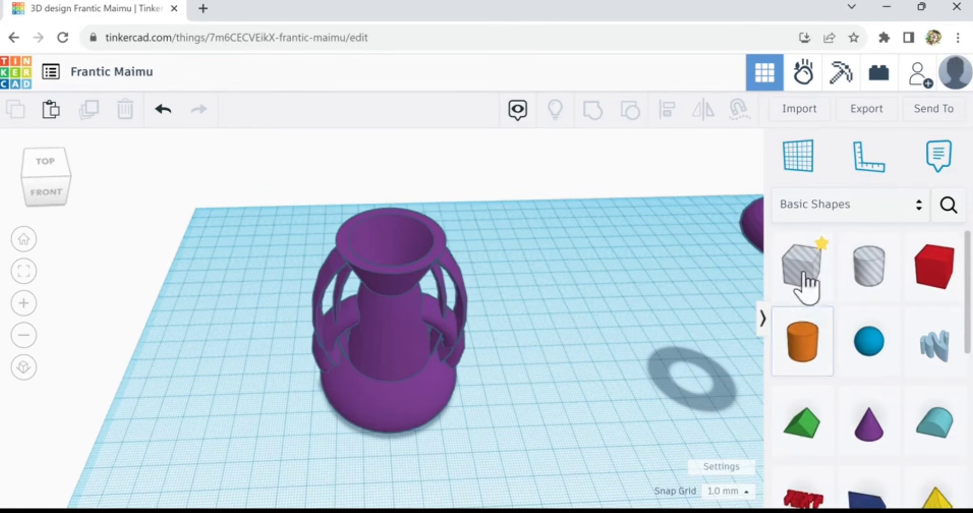
{"action": "left_click_drag", "start_coordinate": [804, 279], "coordinate": [508, 465]}
{"action": "mouse_move", "coordinate": [383, 359]}
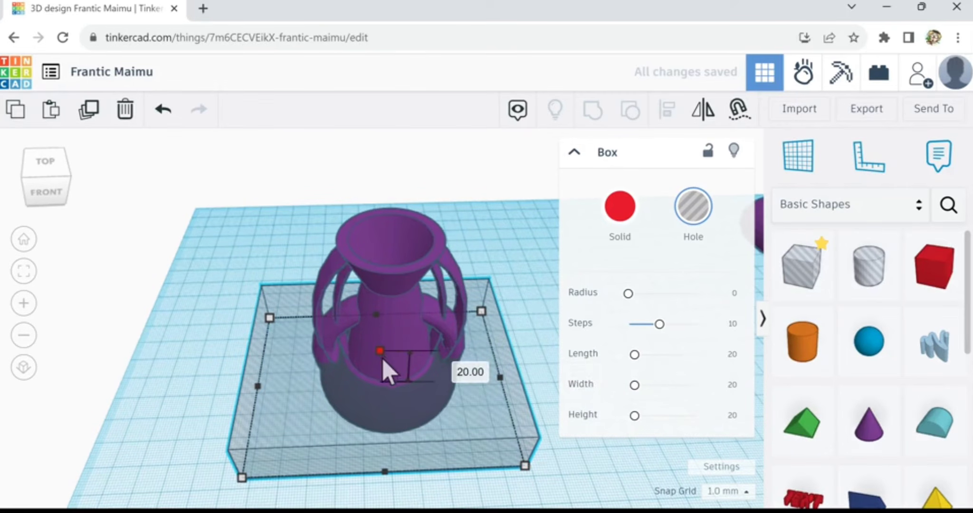
{"action": "left_click_drag", "start_coordinate": [382, 359], "coordinate": [392, 428]}
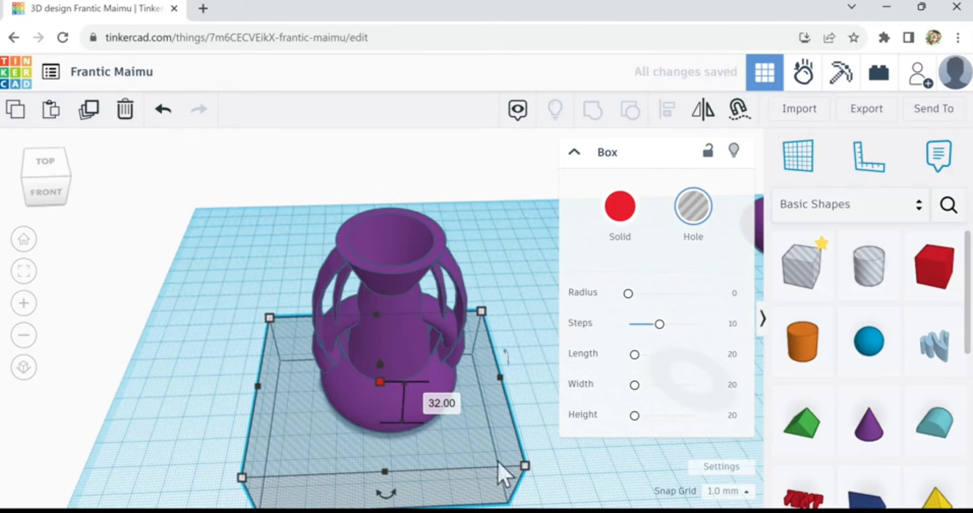
{"action": "right_click_drag", "start_coordinate": [538, 455], "coordinate": [552, 490]}
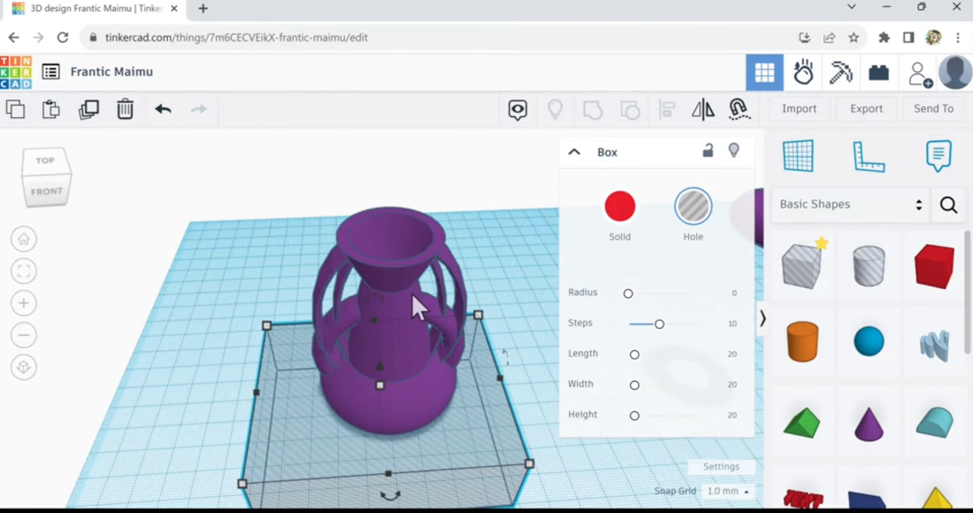
- Group the hole box with the vase to cut its underside flat
{"action": "left_click", "coordinate": [399, 286], "text": "shift"}
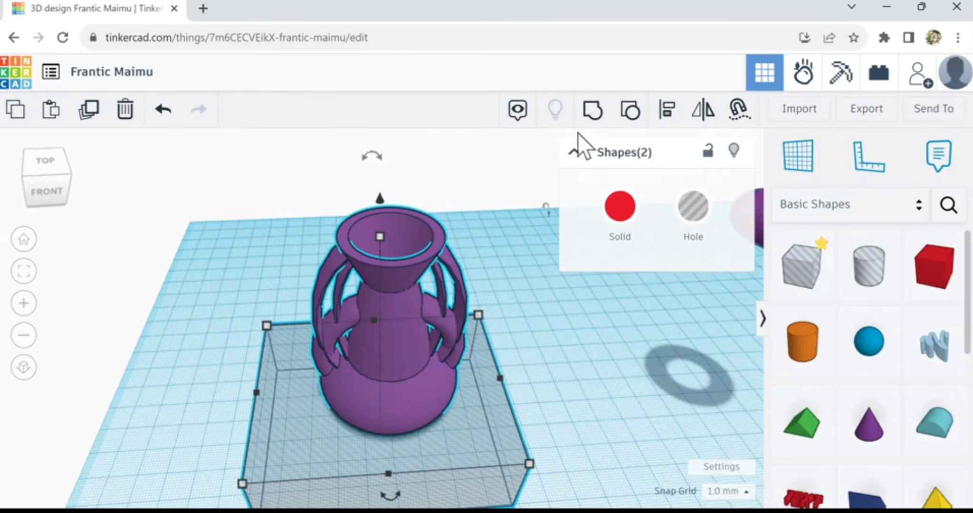
{"action": "left_click", "coordinate": [595, 119]}
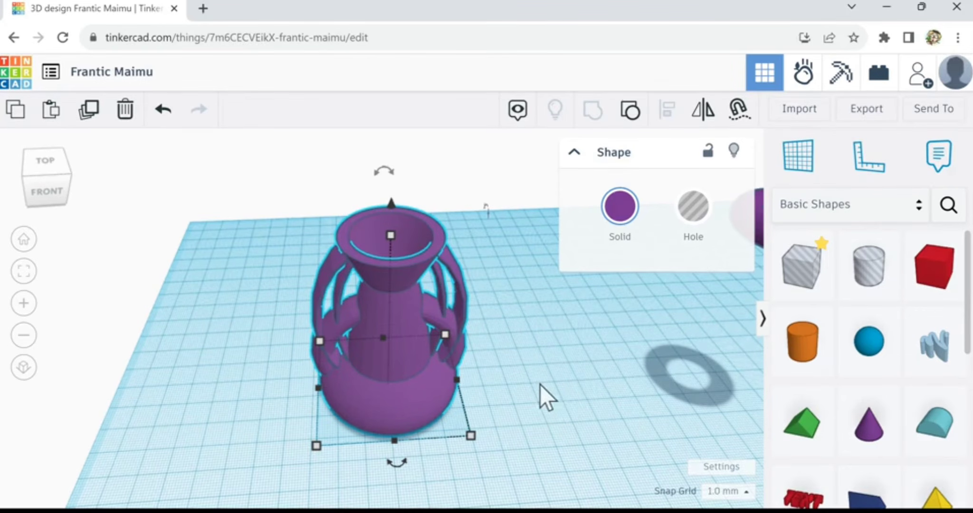
{"action": "right_click_drag", "start_coordinate": [540, 385], "coordinate": [530, 369]}
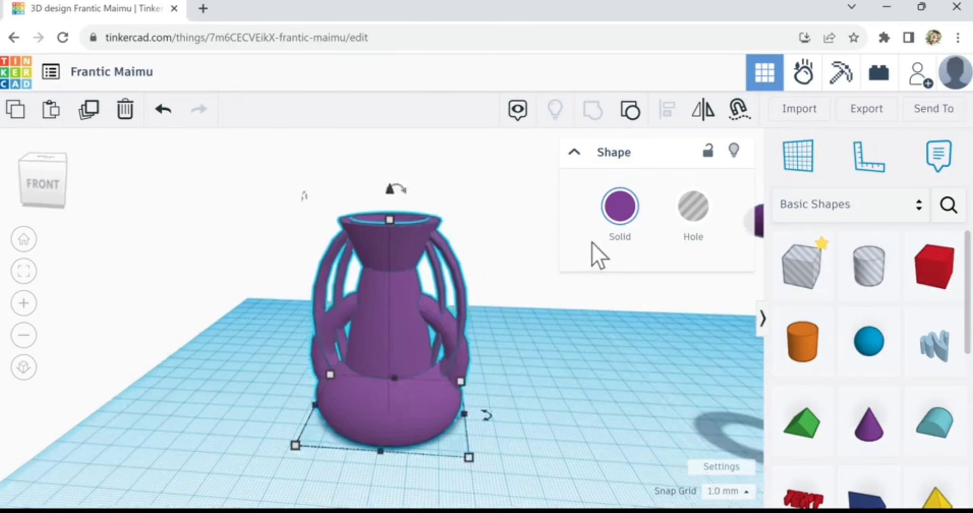
- Recolour the grouped vase with the dark magenta preset
{"action": "left_click", "coordinate": [621, 213]}
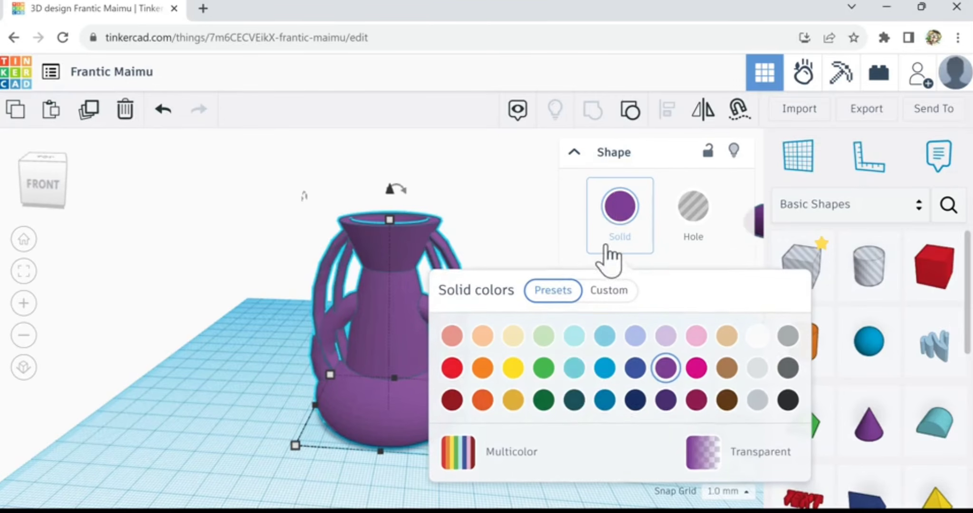
{"action": "left_click", "coordinate": [575, 369]}
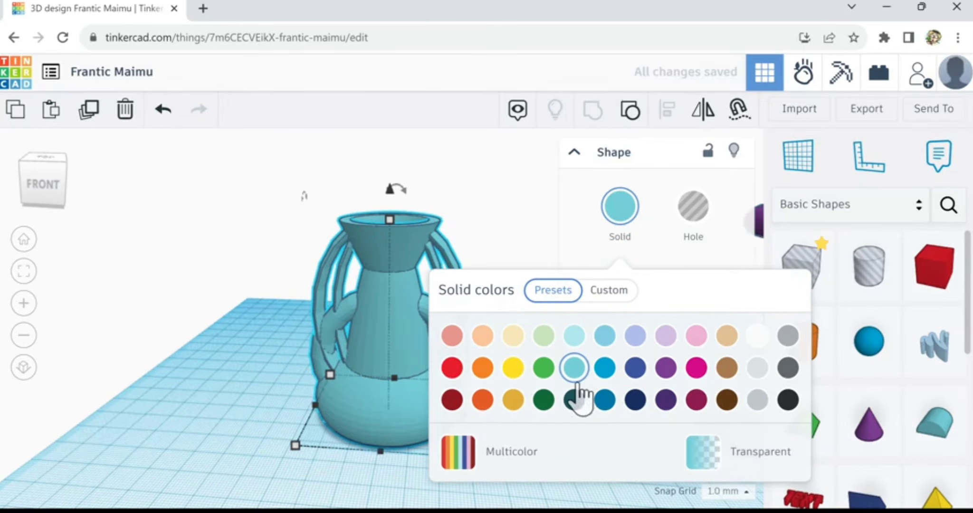
{"action": "left_click", "coordinate": [454, 369]}
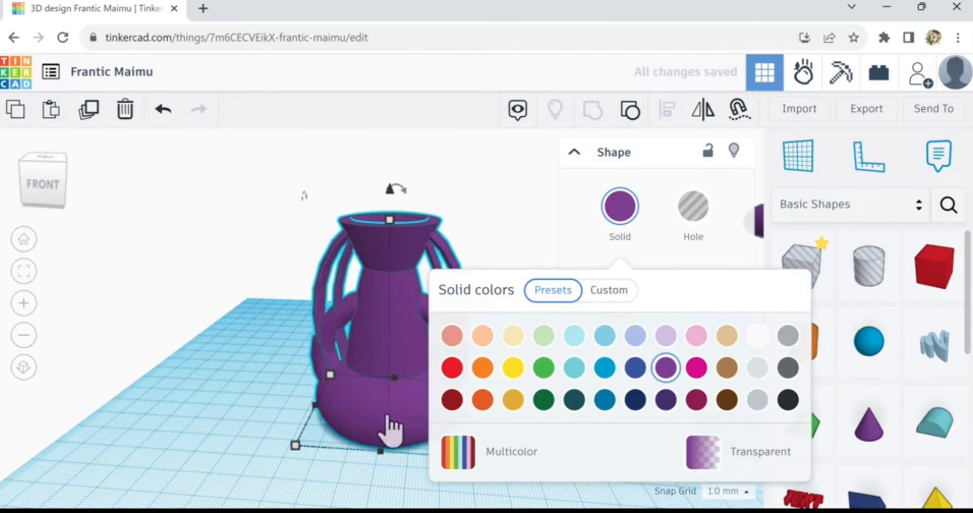
{"action": "left_click", "coordinate": [696, 402]}
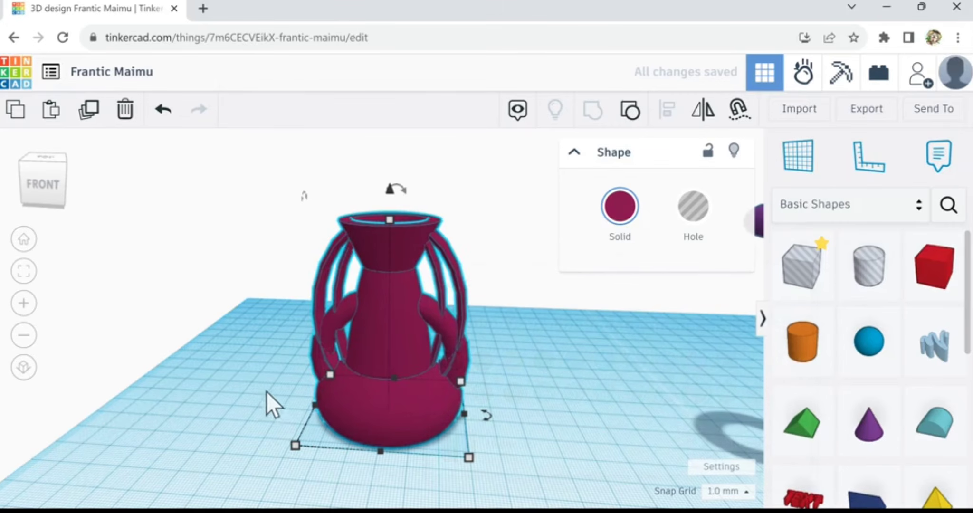
{"action": "left_click", "coordinate": [276, 384]}
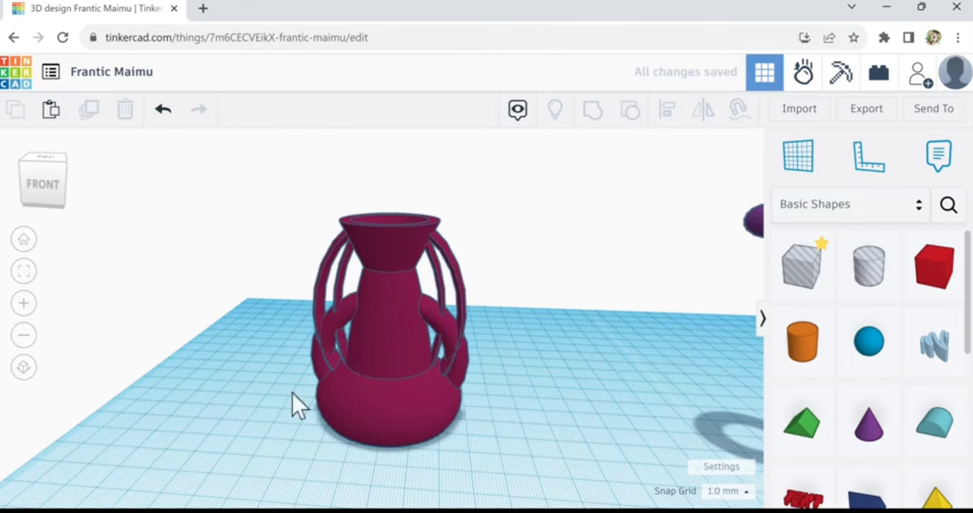
- Try a duplicate of the vase rotated 90° in the horizontal plane, and undo that rotation
{"action": "right_click_drag", "start_coordinate": [292, 393], "coordinate": [344, 346]}
{"action": "left_click", "coordinate": [369, 352]}
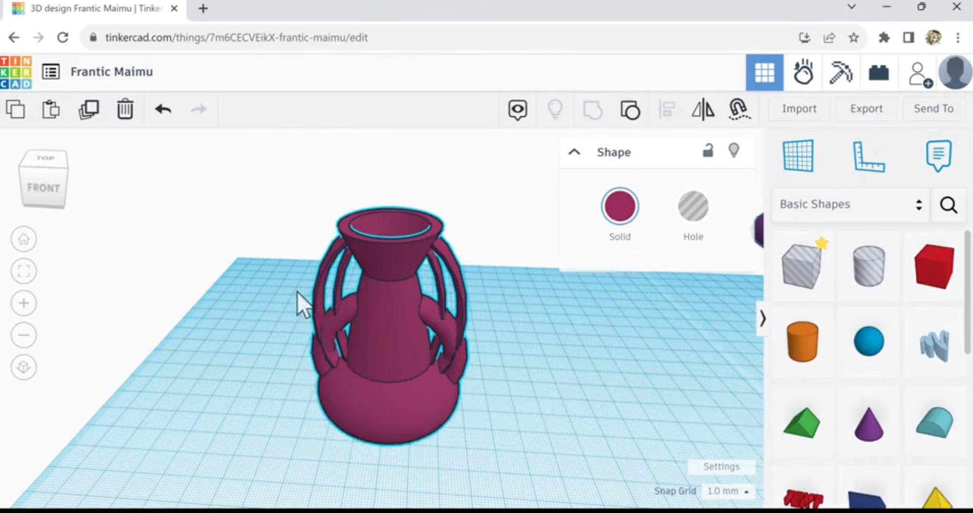
{"action": "left_click", "coordinate": [87, 113]}
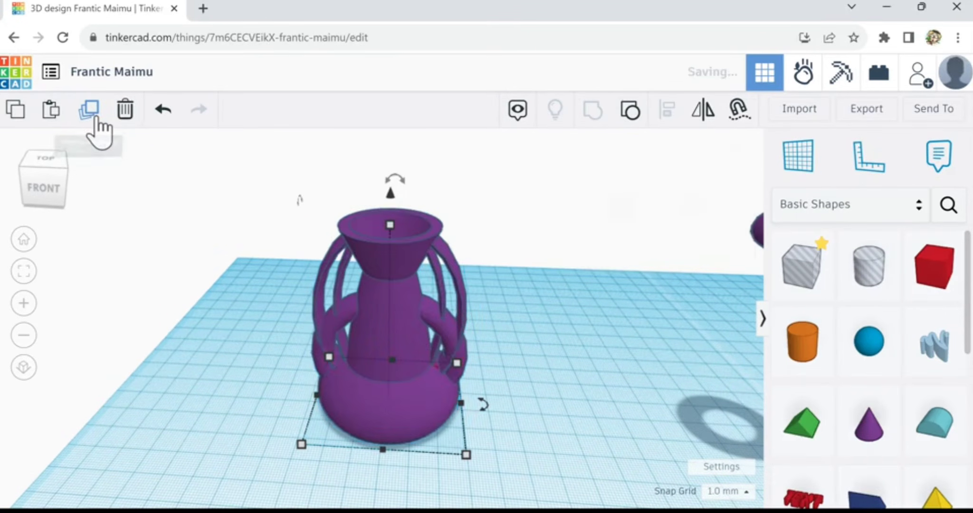
{"action": "mouse_move", "coordinate": [528, 419]}
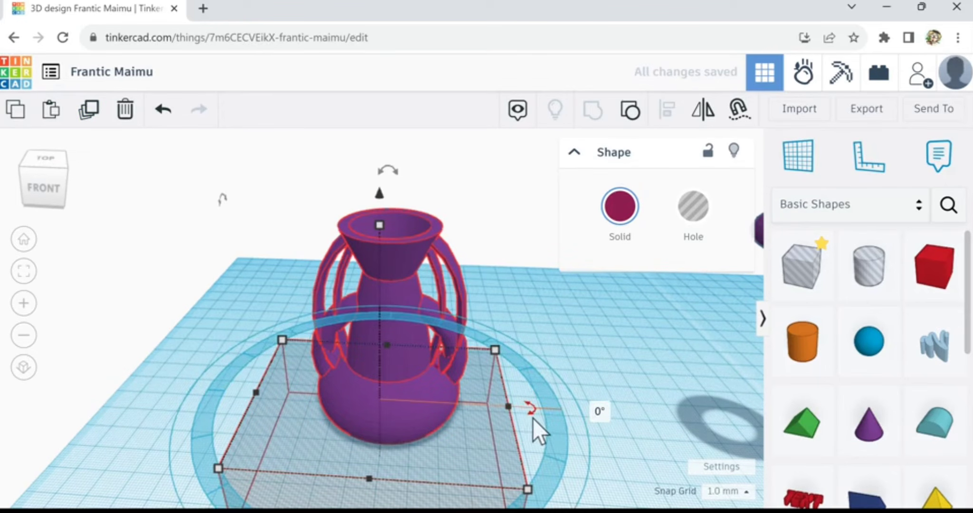
{"action": "left_click_drag", "start_coordinate": [532, 408], "coordinate": [403, 336]}
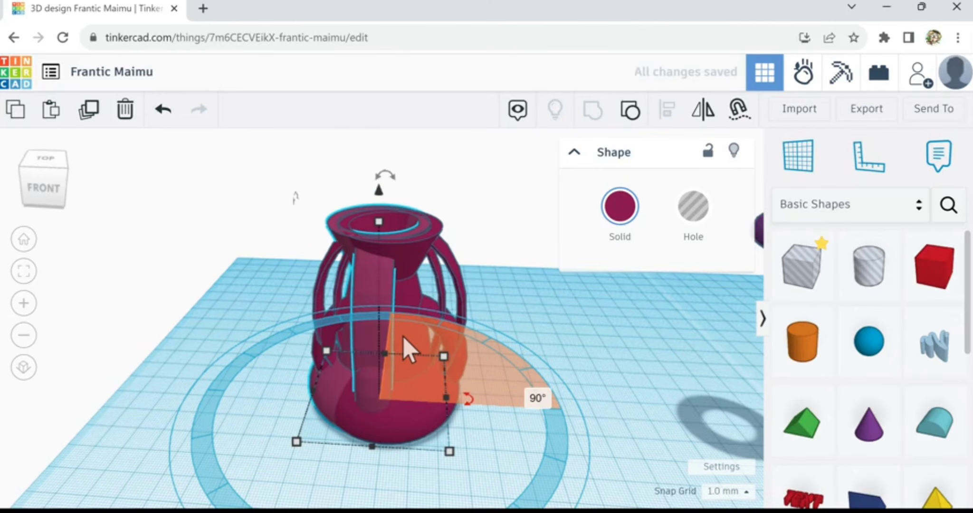
{"action": "left_click", "coordinate": [229, 318]}
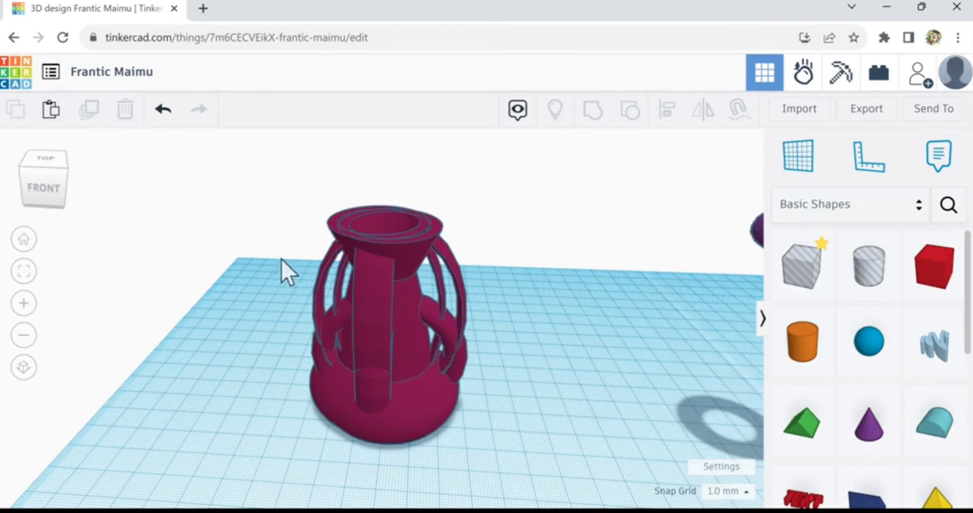
{"action": "left_click_drag", "start_coordinate": [467, 431], "coordinate": [466, 429]}
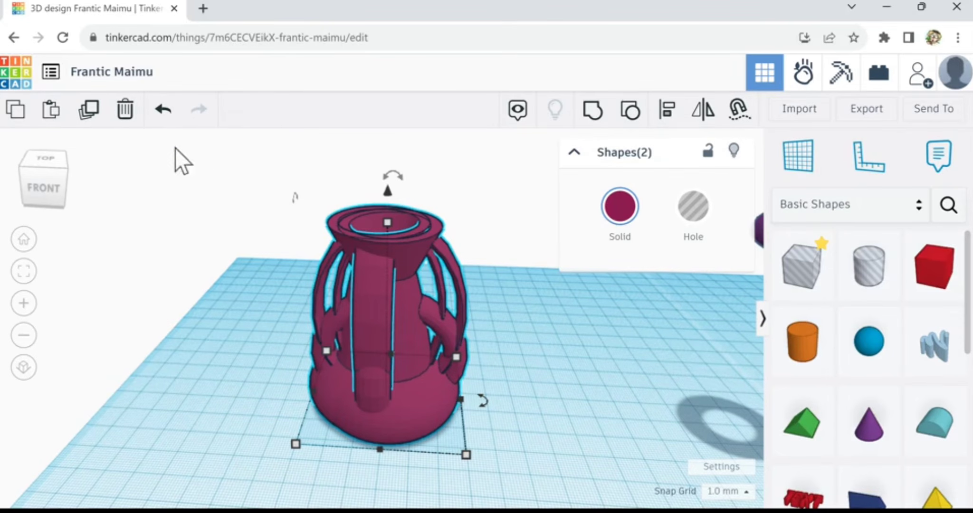
{"action": "left_click", "coordinate": [162, 111]}
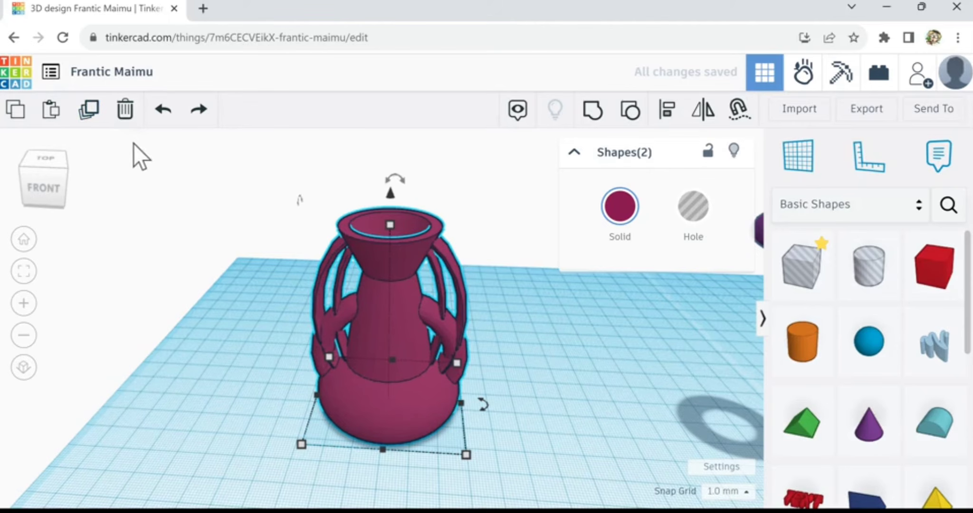
- Move the two overlapping vase shapes to the right along the workplane
{"action": "key", "text": "Right"}
{"action": "key", "text": "Right"}
{"action": "key", "text": "Right"}
{"action": "key", "text": "Right"}
{"action": "key", "text": "Right"}
{"action": "key", "text": "Right"}
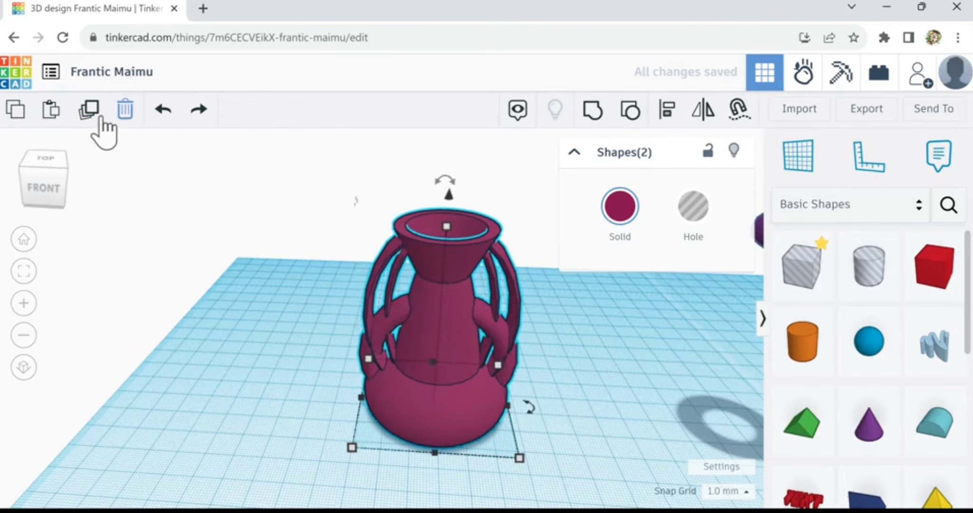
- Duplicate the vase in place and rotate the copy horizontally so its handles face front and back
{"action": "left_click", "coordinate": [90, 114]}
{"action": "left_click", "coordinate": [433, 345]}
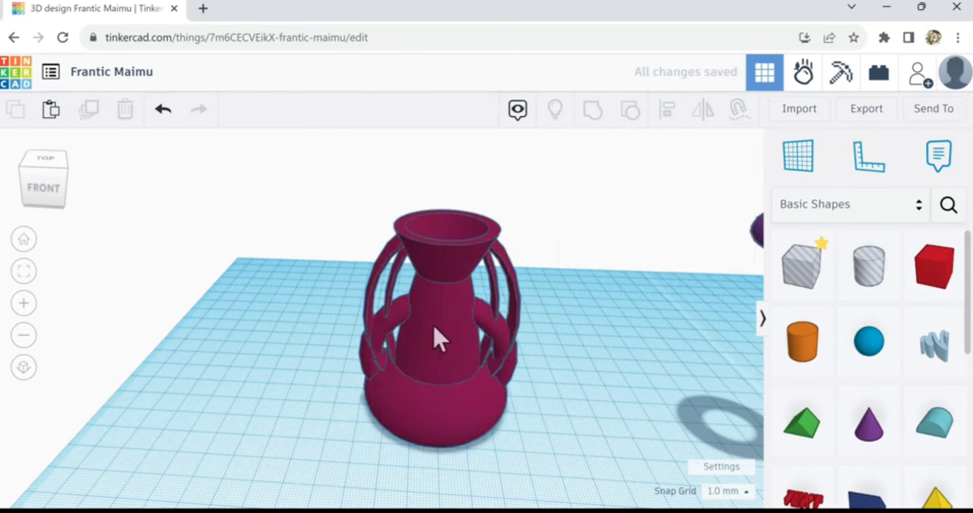
{"action": "left_click", "coordinate": [89, 114]}
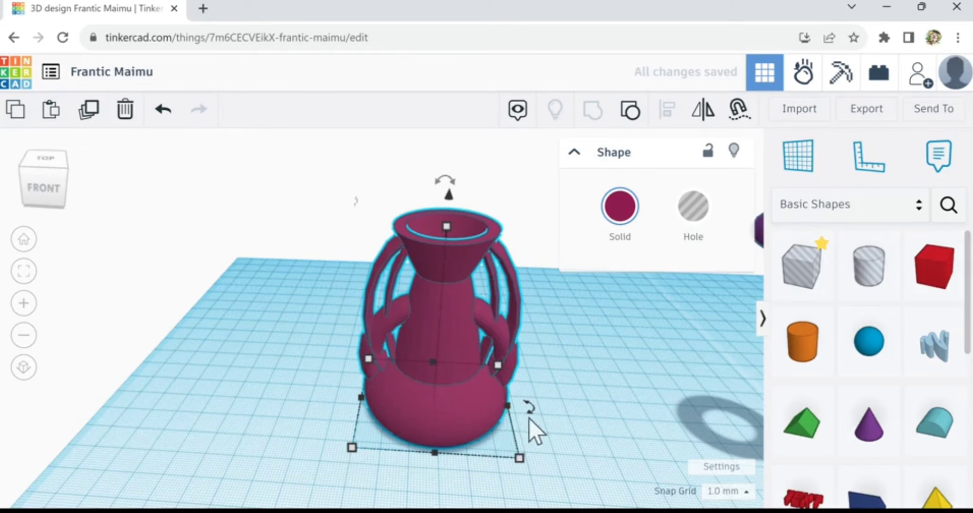
{"action": "left_click_drag", "start_coordinate": [530, 419], "coordinate": [444, 467]}
{"action": "left_click", "coordinate": [634, 344]}
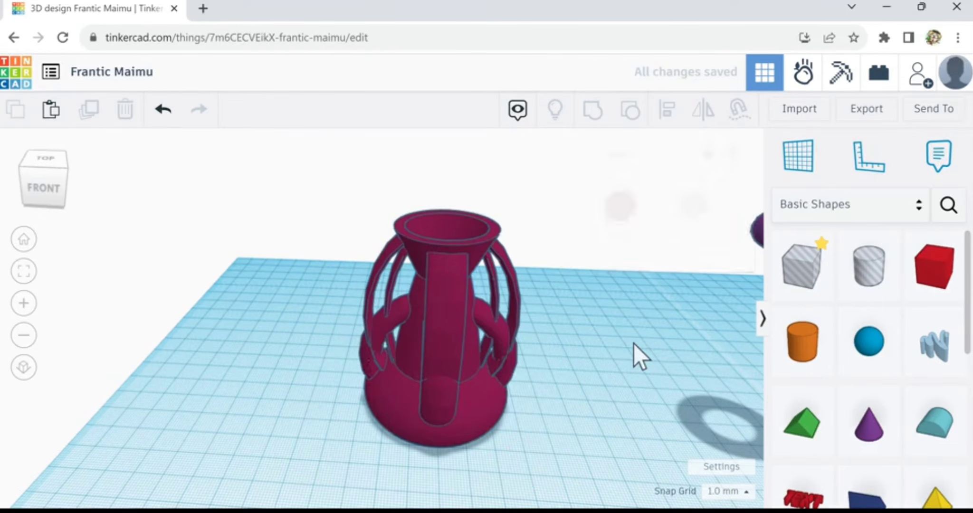
- Move the spare purple torus from the far side of the workplane onto the vase's mouth
{"action": "right_click_drag", "start_coordinate": [634, 344], "coordinate": [741, 307]}
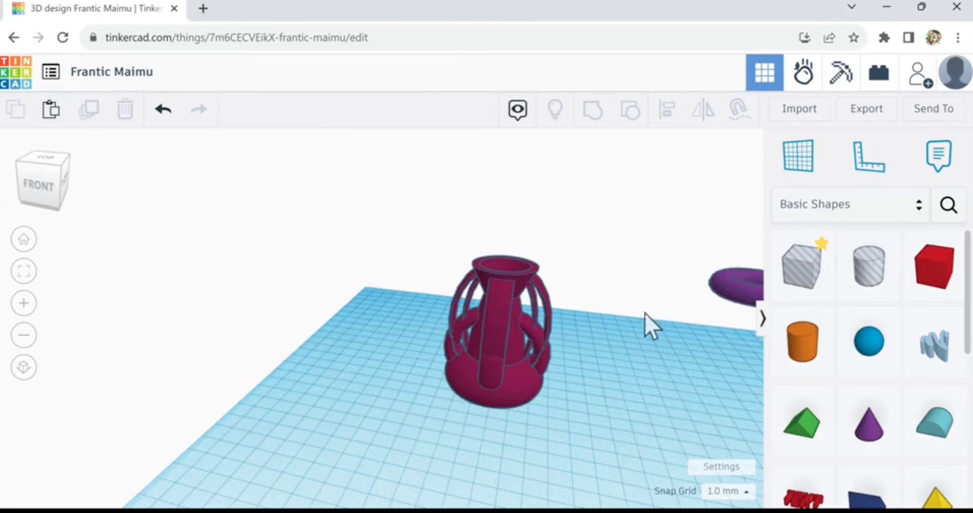
{"action": "left_click_drag", "start_coordinate": [735, 285], "coordinate": [535, 271]}
{"action": "left_click_drag", "start_coordinate": [496, 266], "coordinate": [487, 267]}
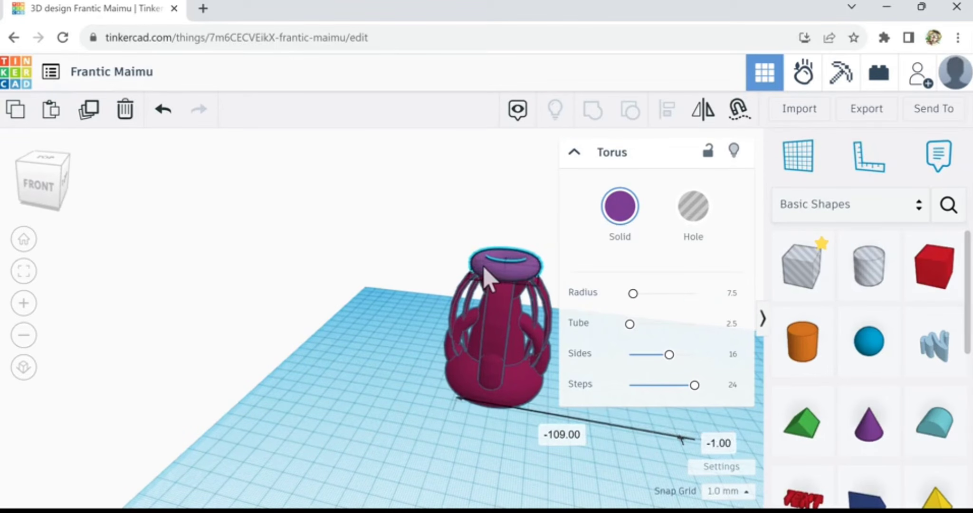
- Set the tube value of the torus on the vase's mouth to 2
{"action": "scroll", "coordinate": [548, 279], "scroll_direction": "up", "scroll_amount": 5}
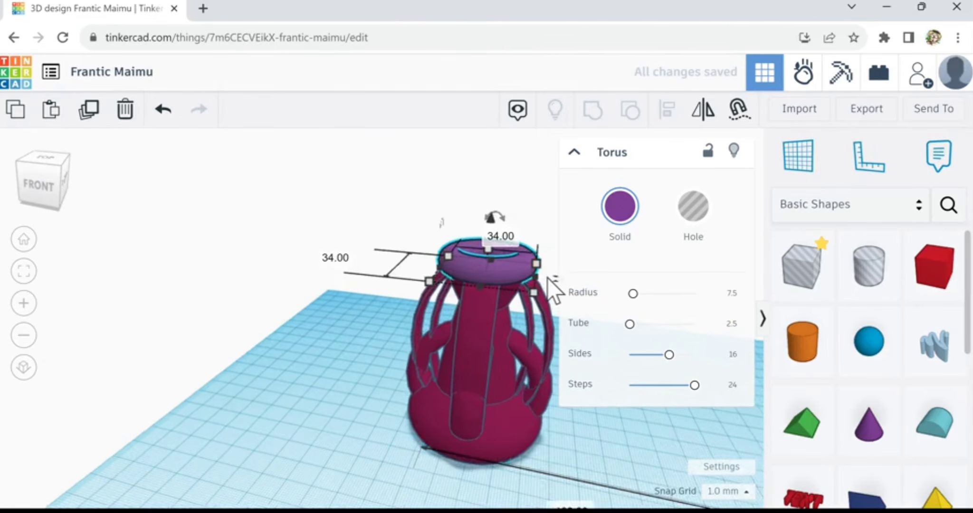
{"action": "left_click", "coordinate": [729, 328]}
{"action": "type", "text": "2"}
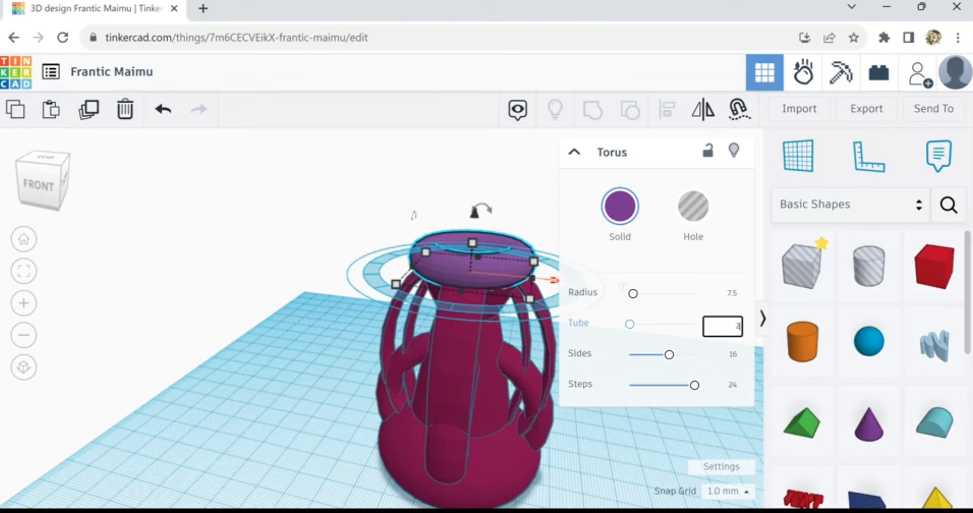
{"action": "key", "text": "Return"}
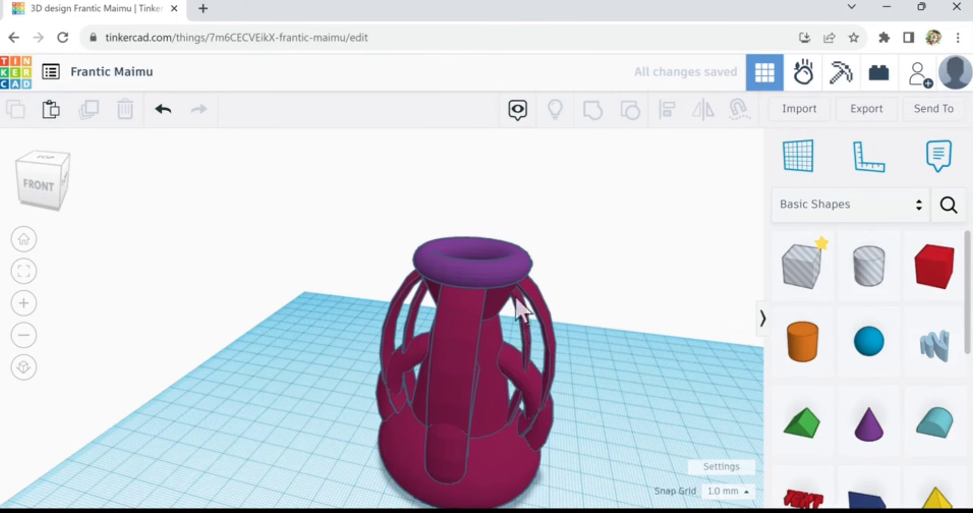
- Align the torus rim and the overlapping vase shapes to their common centre along both horizontal axes
{"action": "left_click_drag", "start_coordinate": [395, 235], "coordinate": [554, 316]}
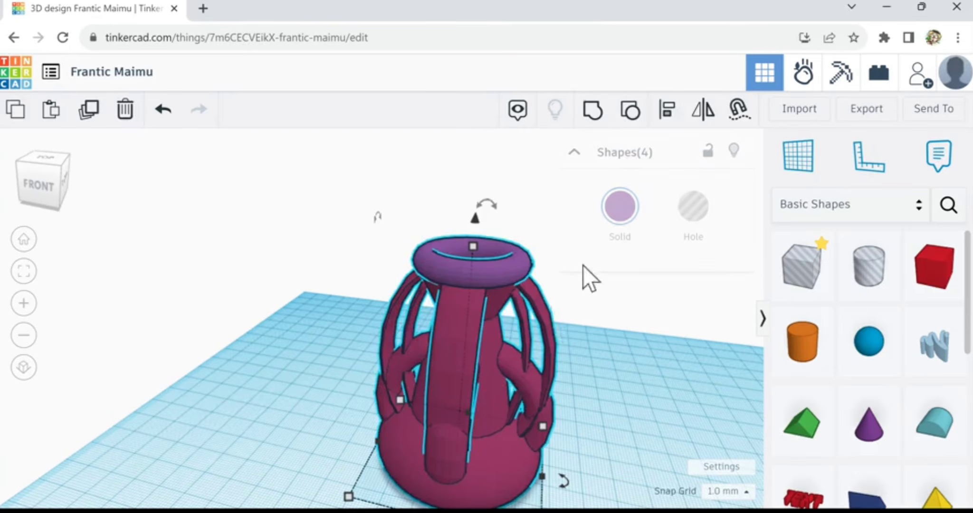
{"action": "left_click", "coordinate": [668, 113]}
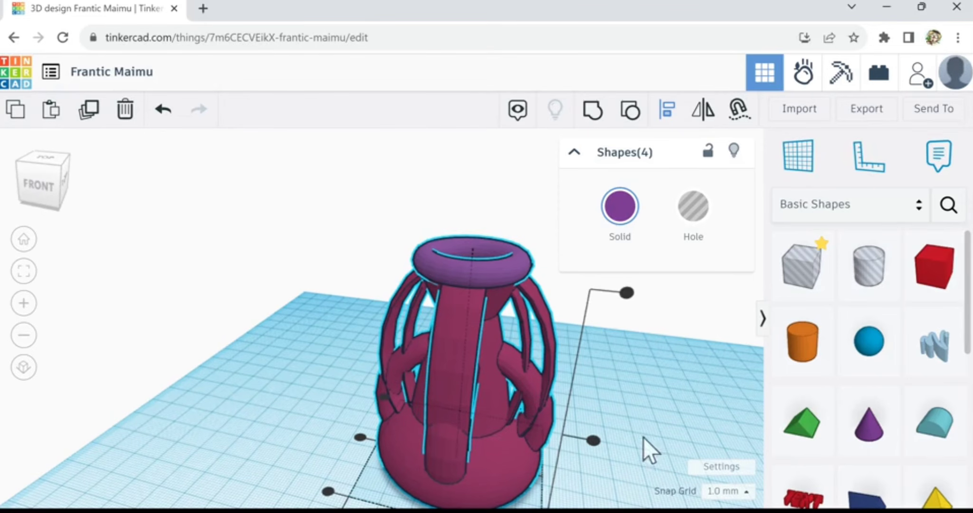
{"action": "middle_click_drag", "start_coordinate": [644, 438], "coordinate": [640, 375]}
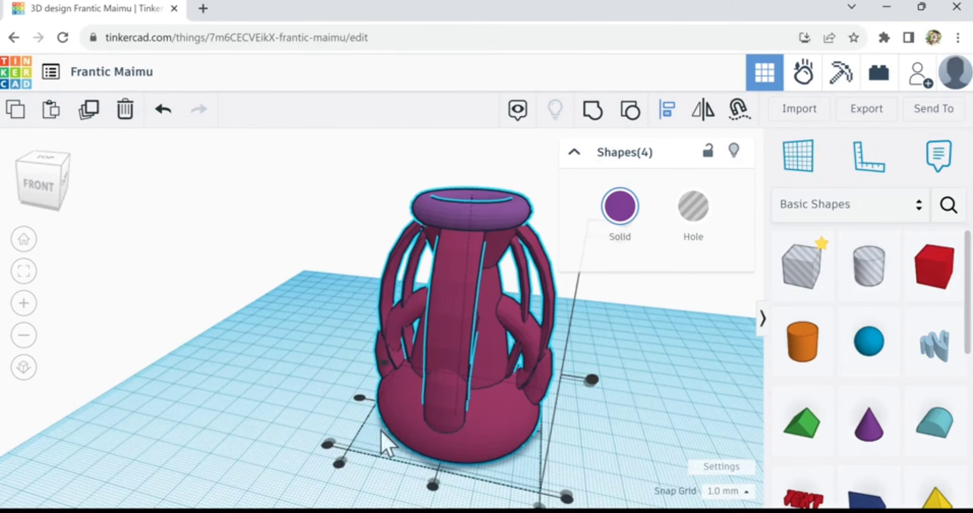
{"action": "left_click", "coordinate": [432, 487]}
{"action": "left_click", "coordinate": [359, 398]}
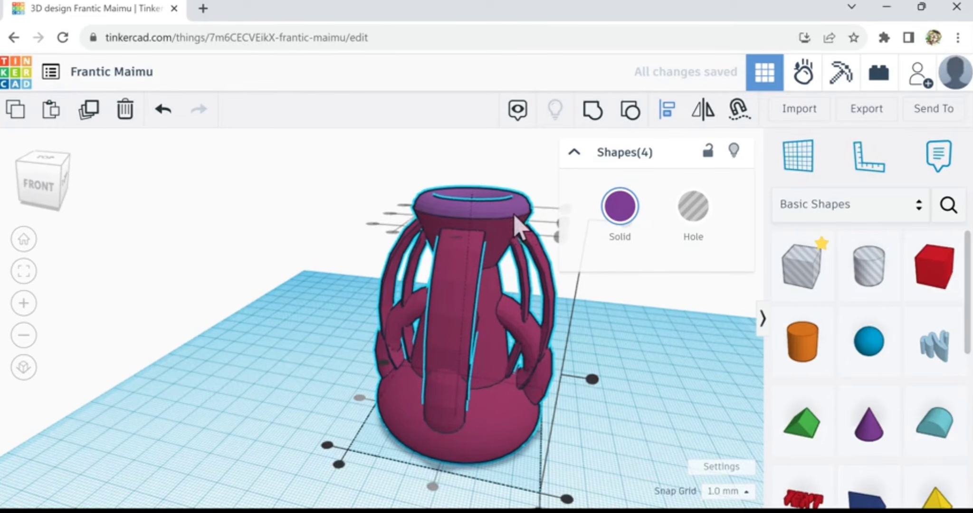
- Recolour all the selected vase shapes, including the torus rim, with the dark magenta preset
{"action": "left_click", "coordinate": [623, 220]}
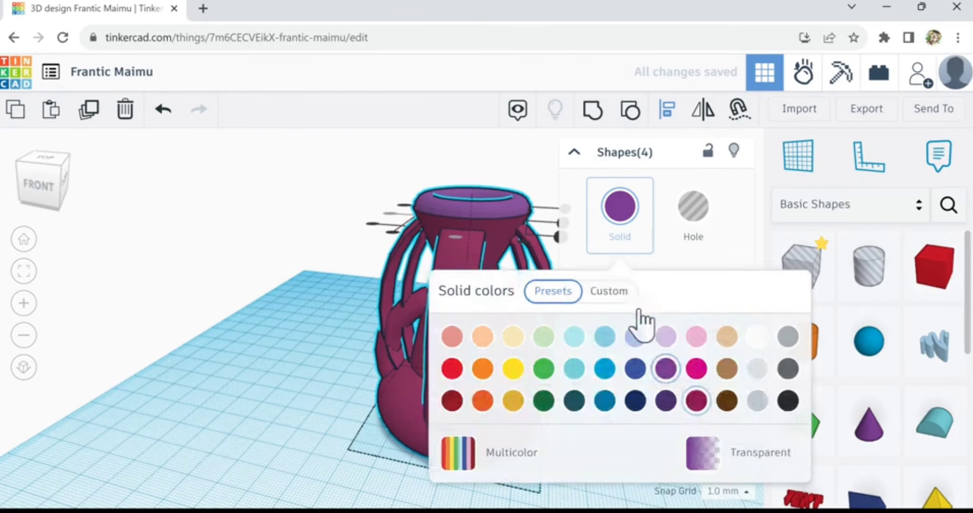
{"action": "left_click", "coordinate": [696, 400]}
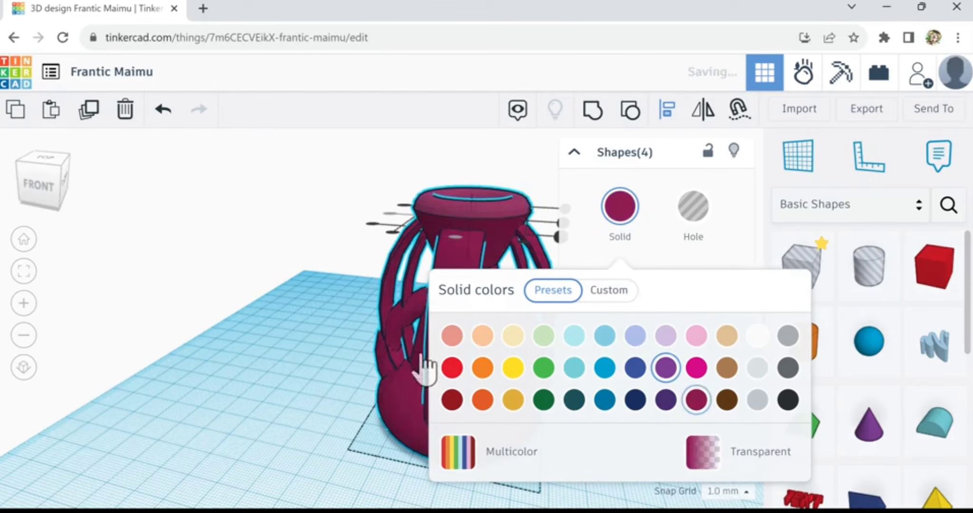
{"action": "left_click", "coordinate": [334, 315]}
{"action": "right_click_drag", "start_coordinate": [334, 314], "coordinate": [375, 301]}
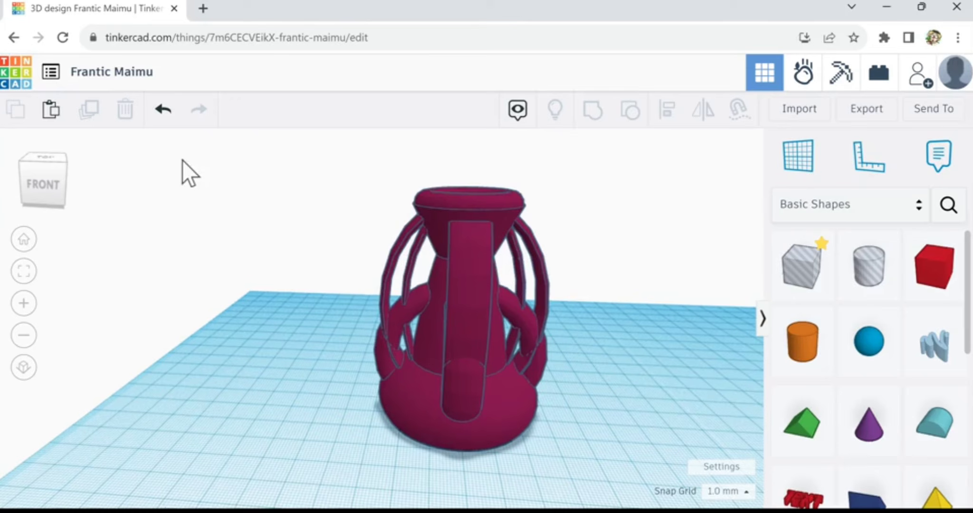
- Rename the design as "Frantic vase"
{"action": "left_click", "coordinate": [129, 81]}
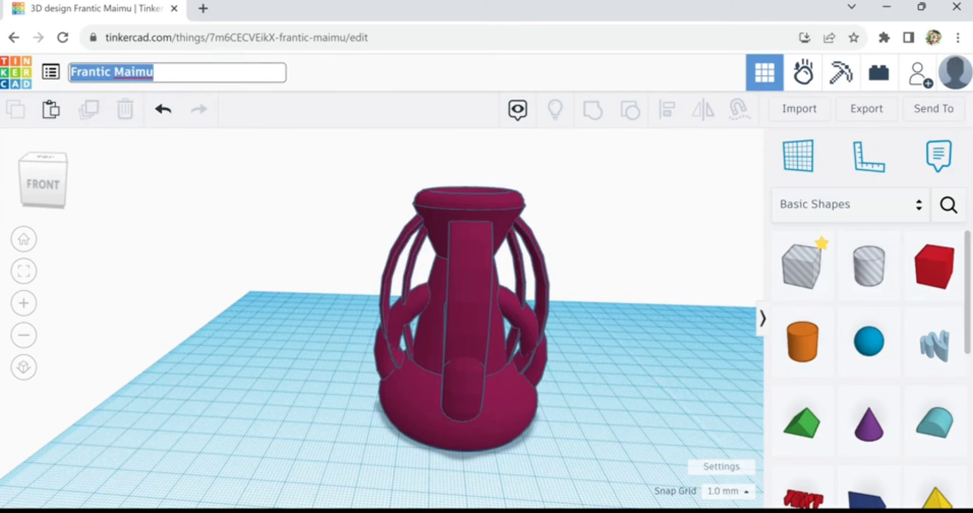
{"action": "left_click", "coordinate": [154, 72]}
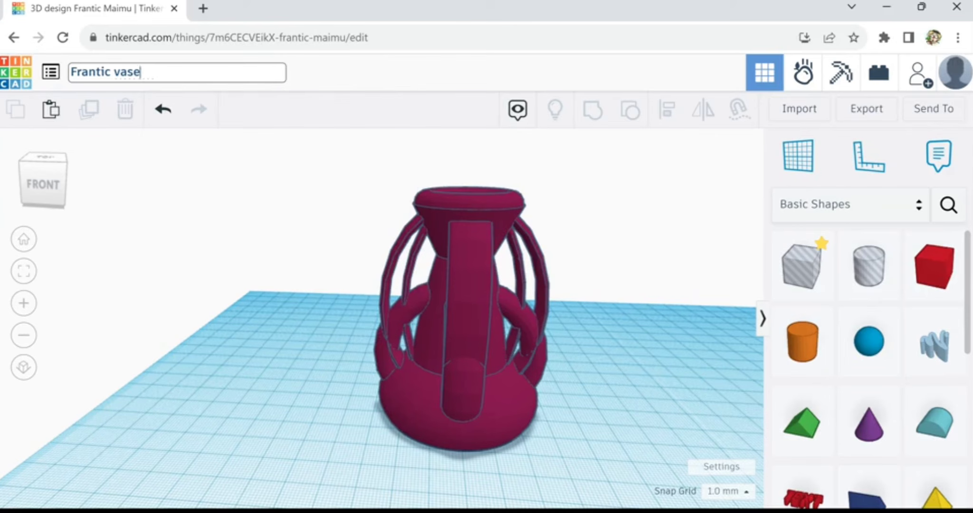
{"action": "key", "text": "Return"}
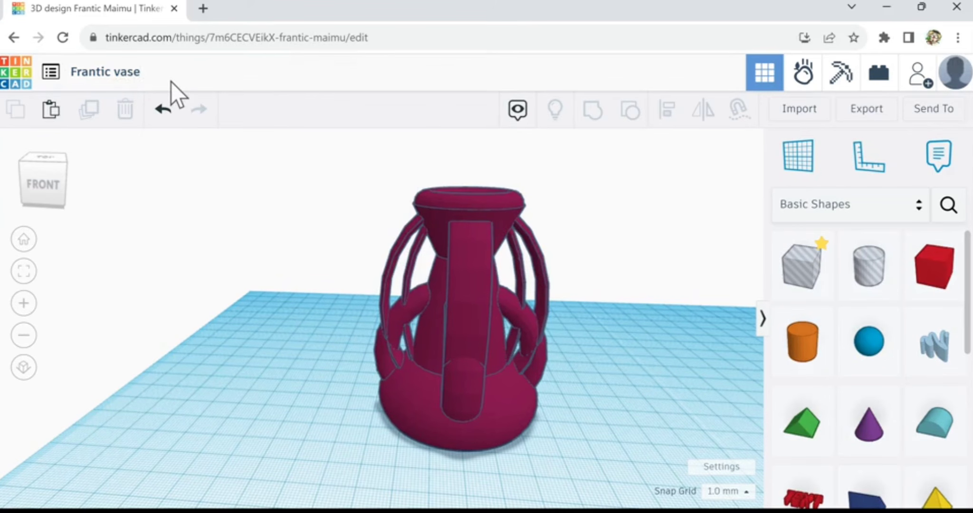
- Export everything in the design as an .STL file for 3D printing
{"action": "left_click", "coordinate": [867, 113]}
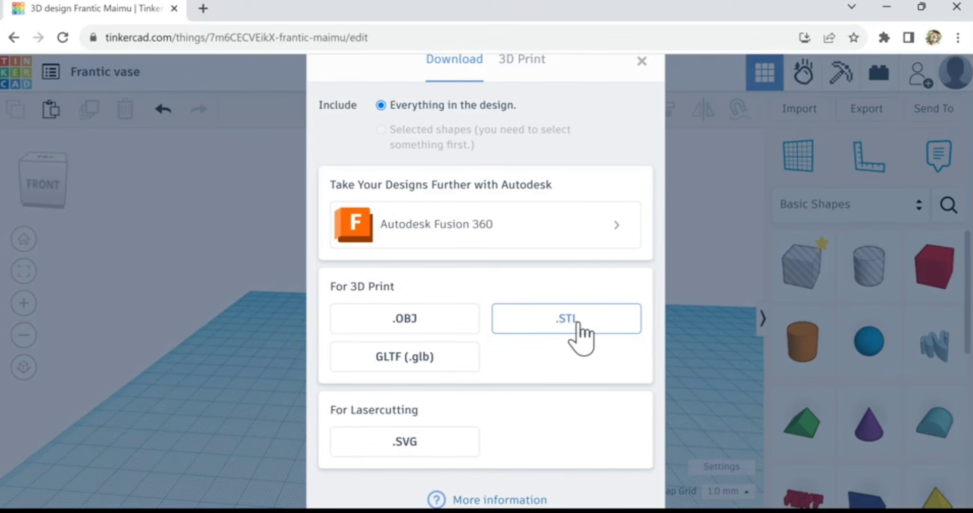
{"action": "left_click", "coordinate": [566, 318]}
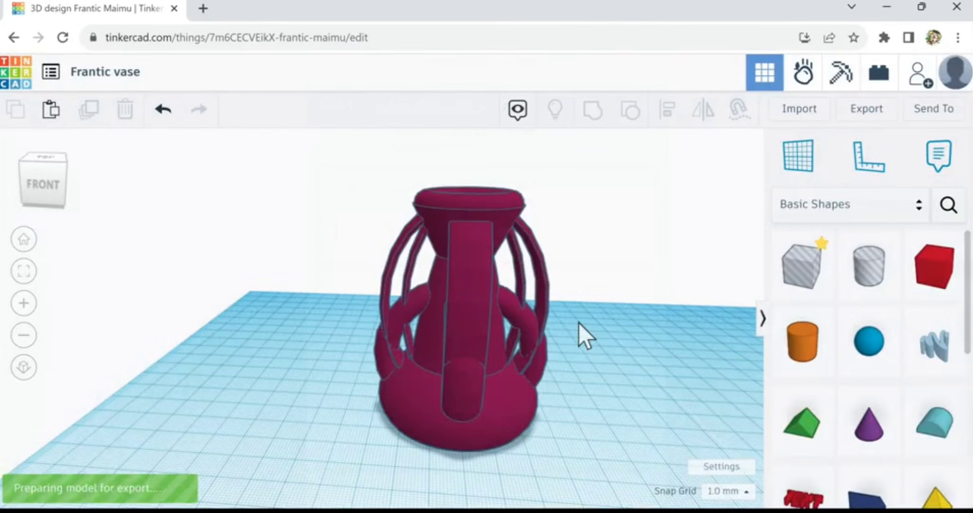